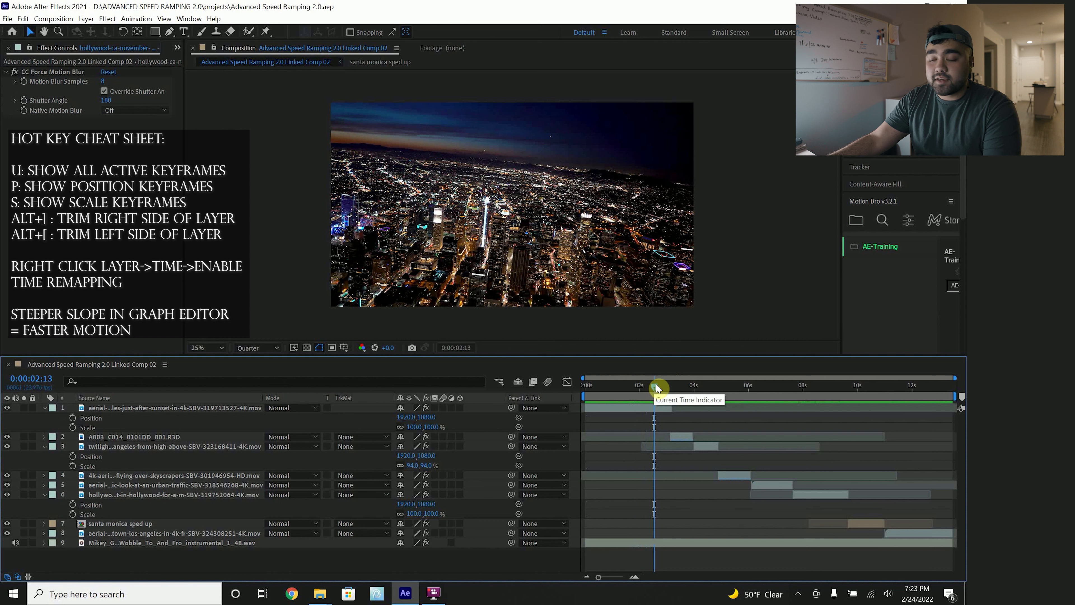
Enable time remapping on the Hollywood clip in layer 6 and add a Time Remap keyframe at 0:00:09:05.
drag(655, 388, 836, 398)
click(828, 499)
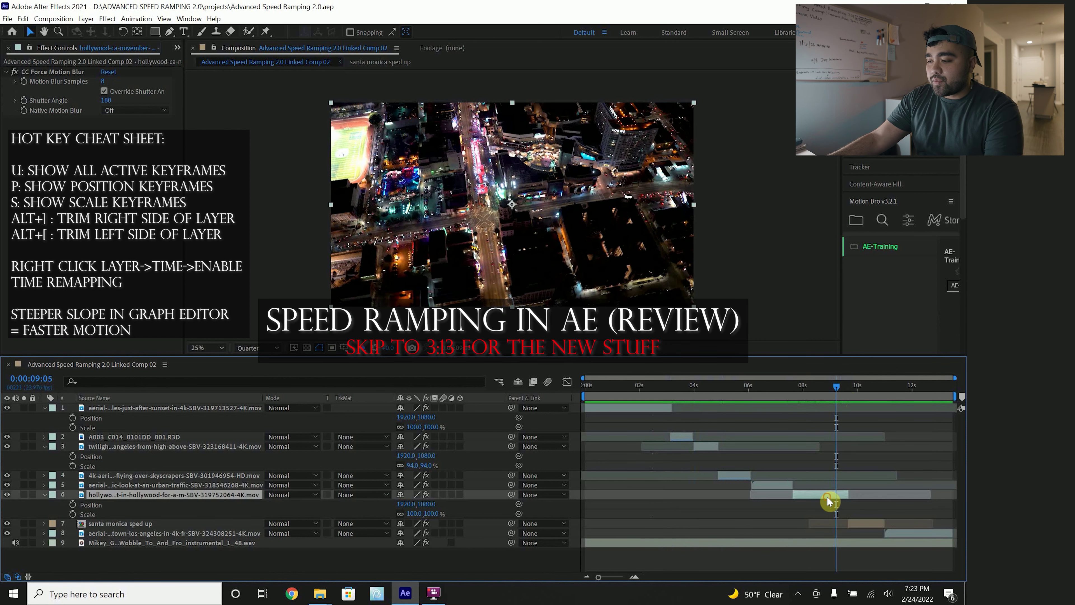
right_click(833, 495)
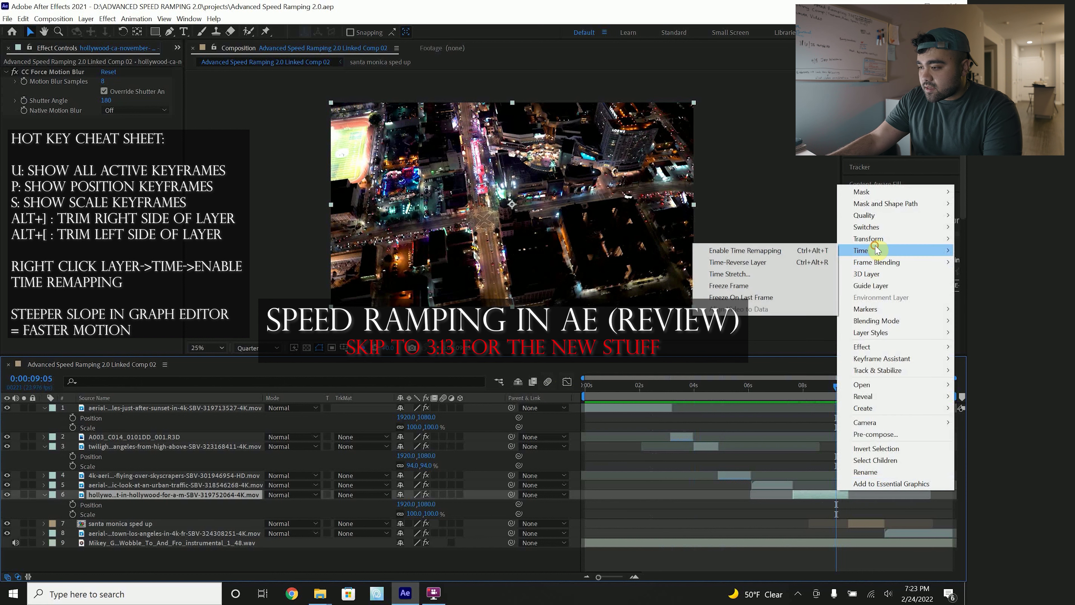
mouse_move(872, 250)
click(794, 251)
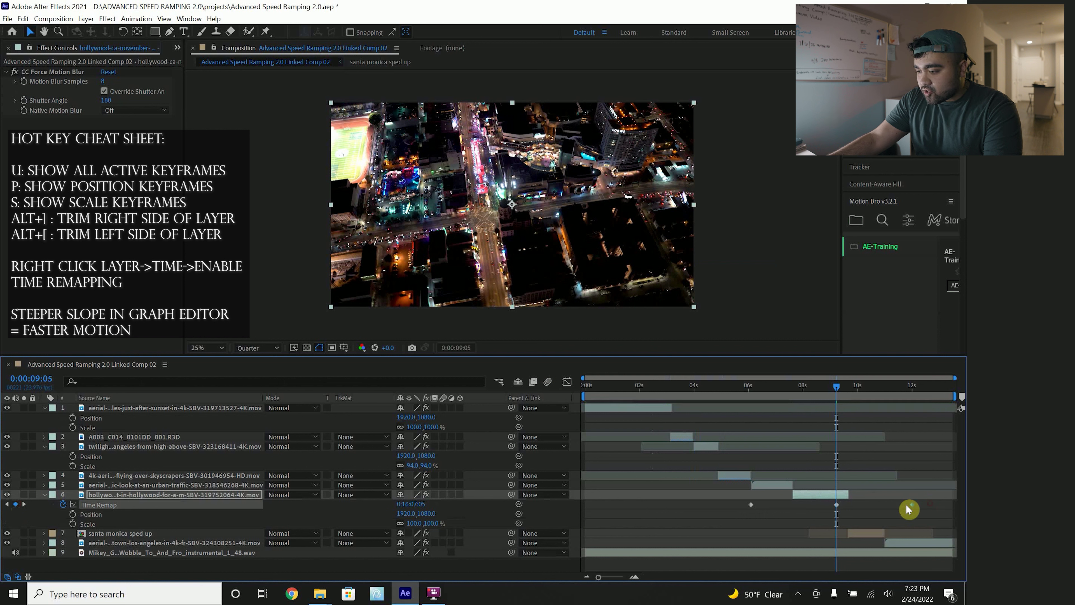
Move the Hollywood clip's last Time Remap keyframe earlier, to about 10 seconds, and preview the speed change.
drag(867, 510, 856, 508)
click(813, 391)
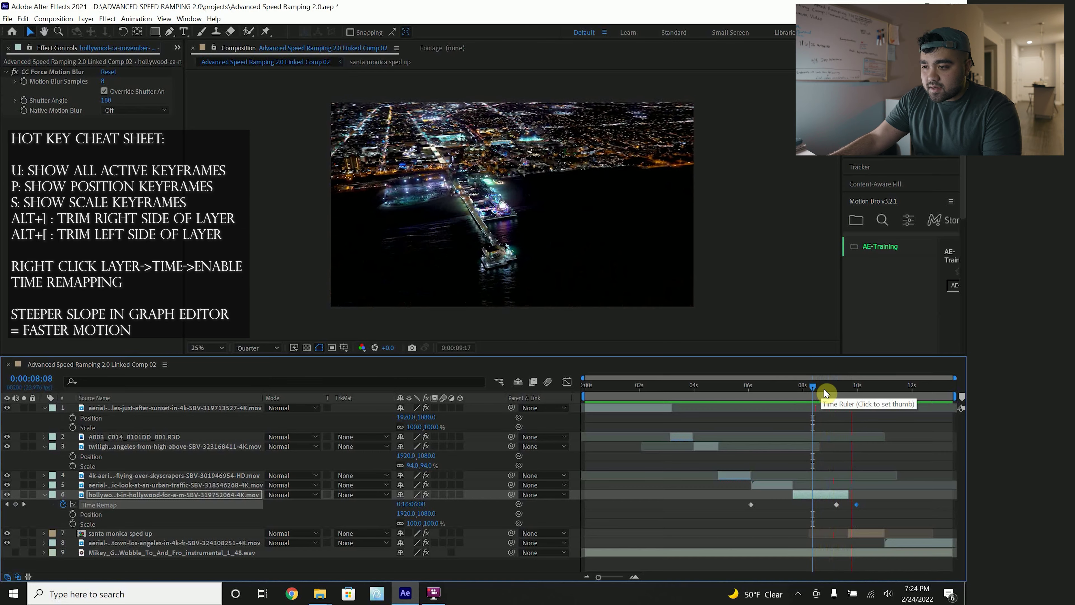
click(832, 388)
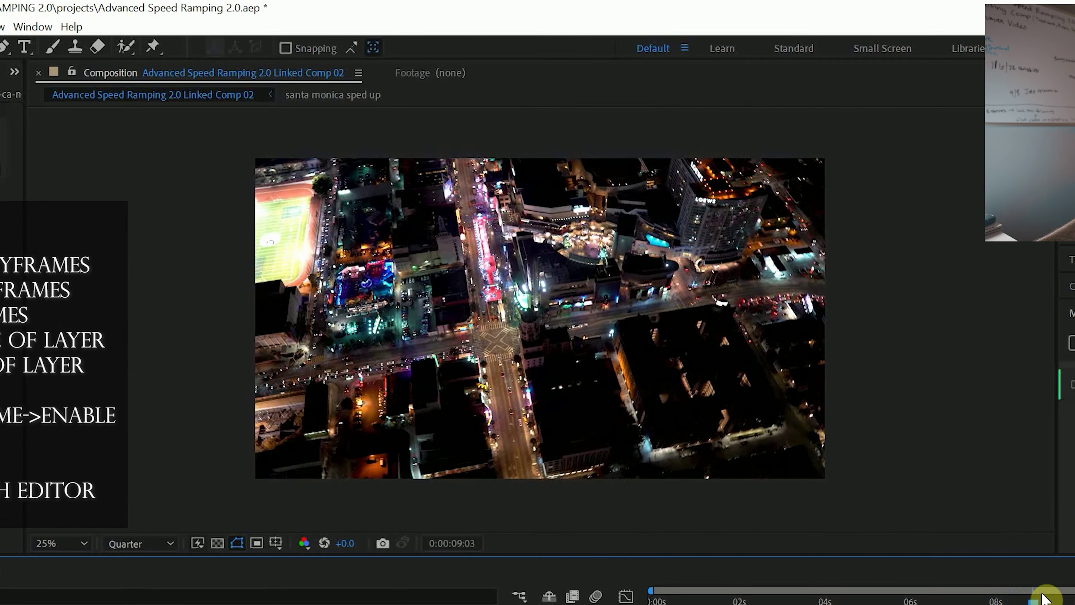
mouse_move(1042, 594)
mouse_down()
mouse_move(1064, 595)
mouse_move(1048, 595)
mouse_up()
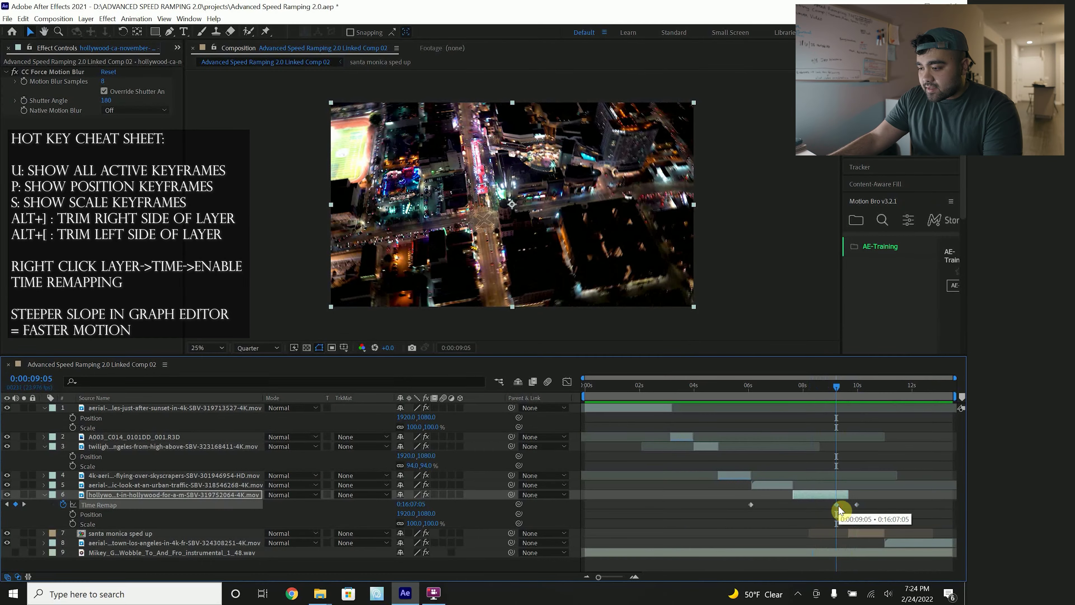
In the Graph Editor, ease the Hollywood clip's middle Time Remap keyframe and shape its outgoing handle into a gradual acceleration.
click(567, 382)
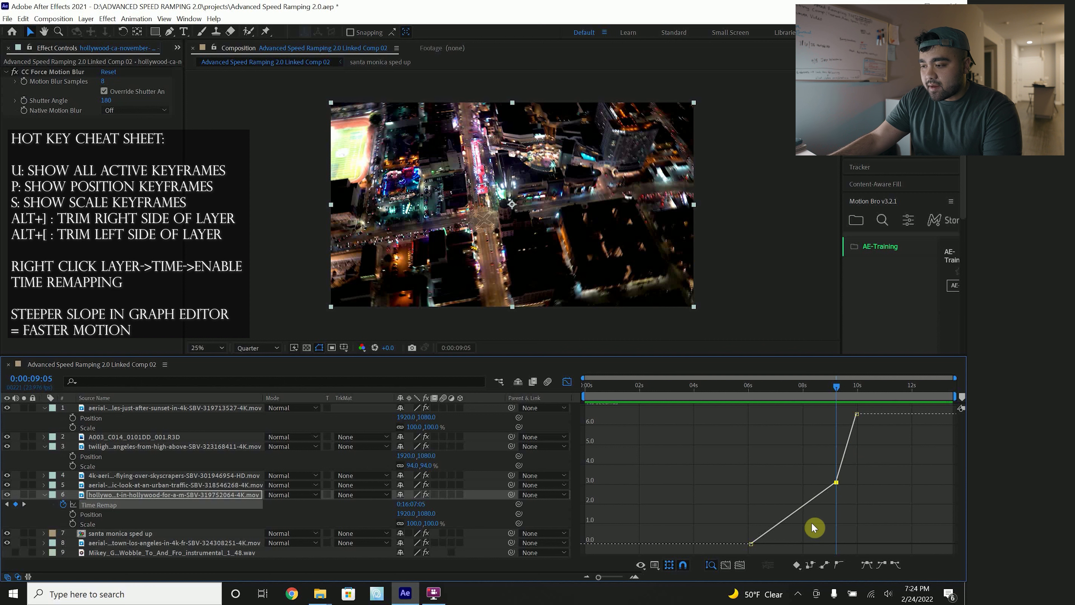
drag(837, 398, 797, 396)
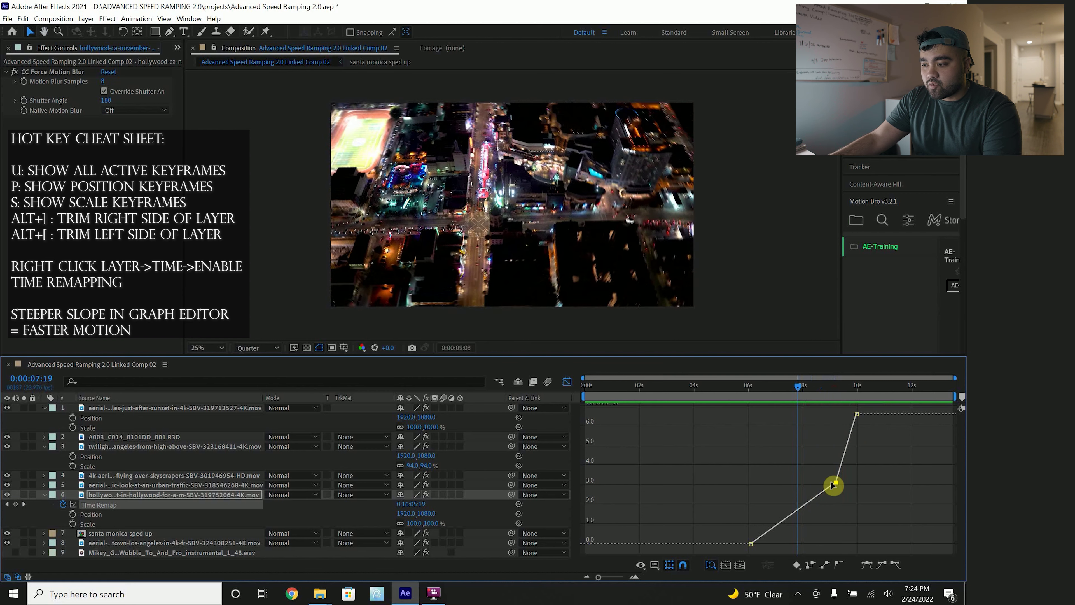
click(838, 386)
click(634, 576)
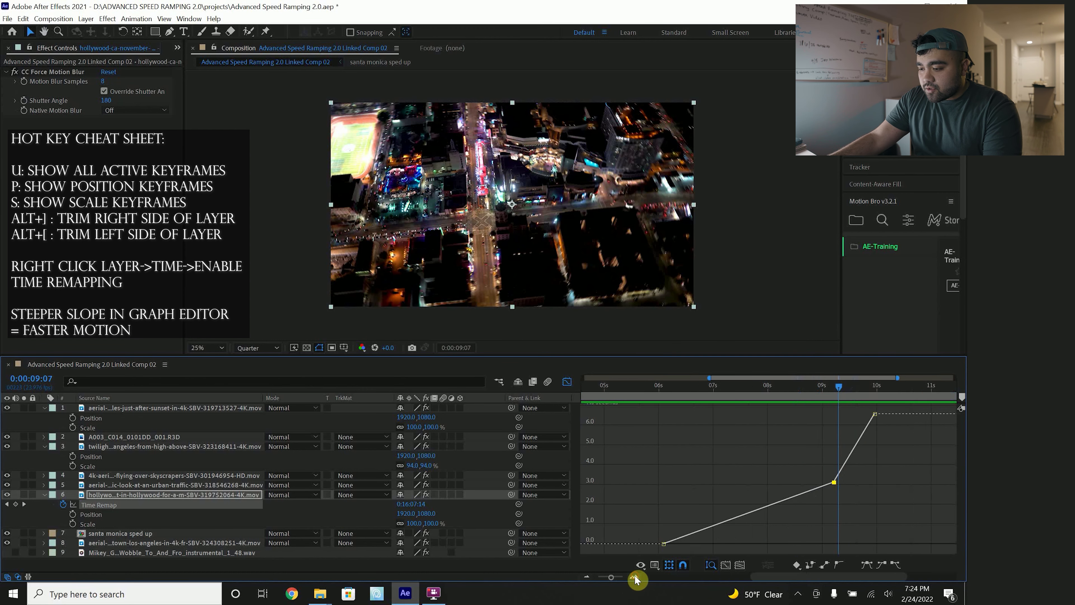
click(896, 565)
drag(861, 498, 865, 489)
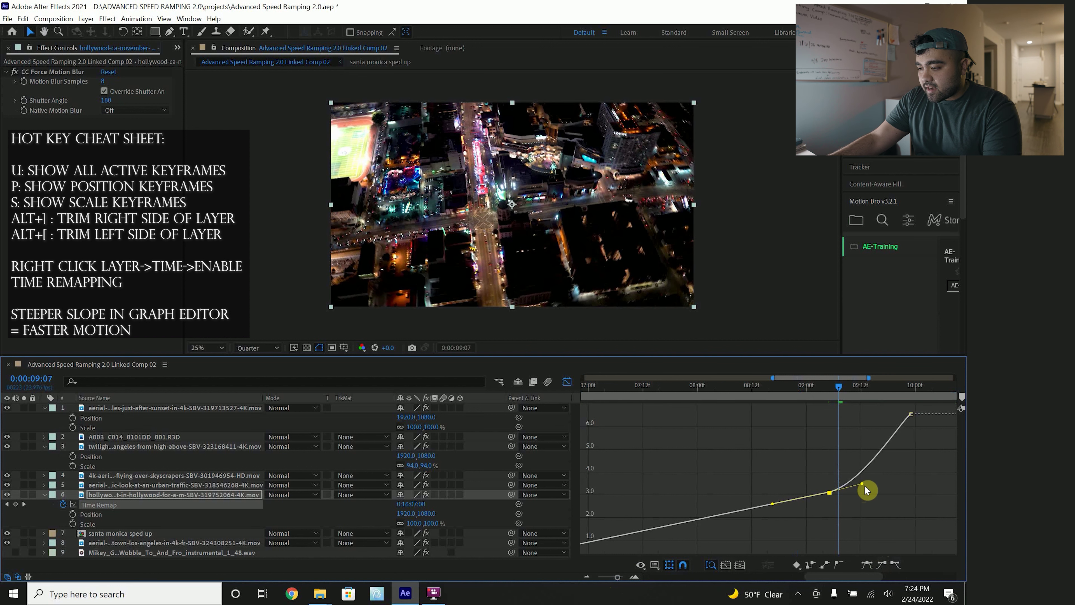
Ease into the Hollywood clip's last Time Remap keyframe and pull its handle down so the curve ends steeply.
click(918, 427)
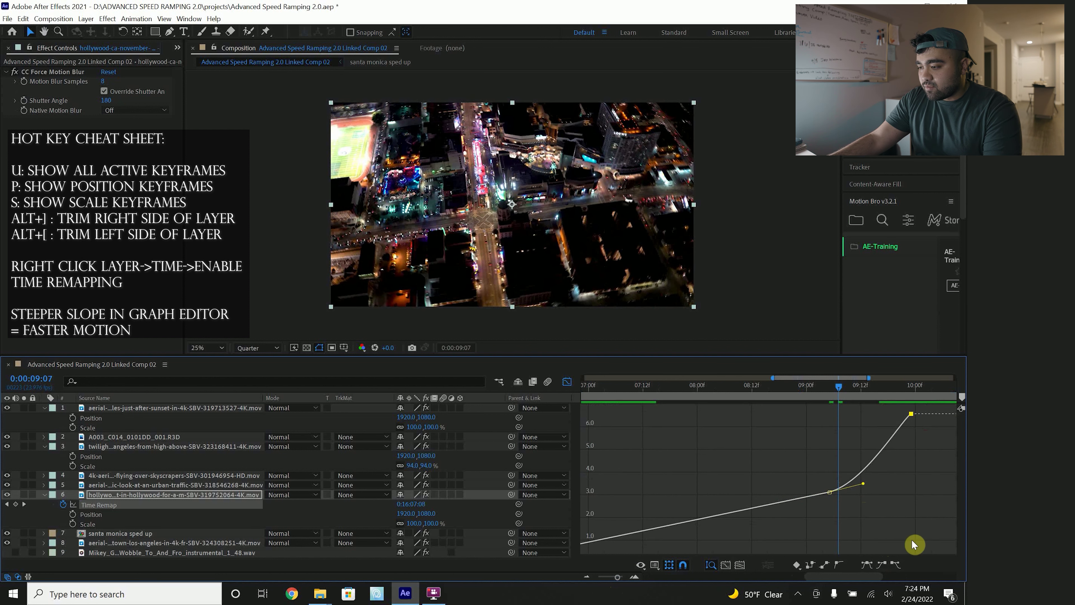
click(885, 564)
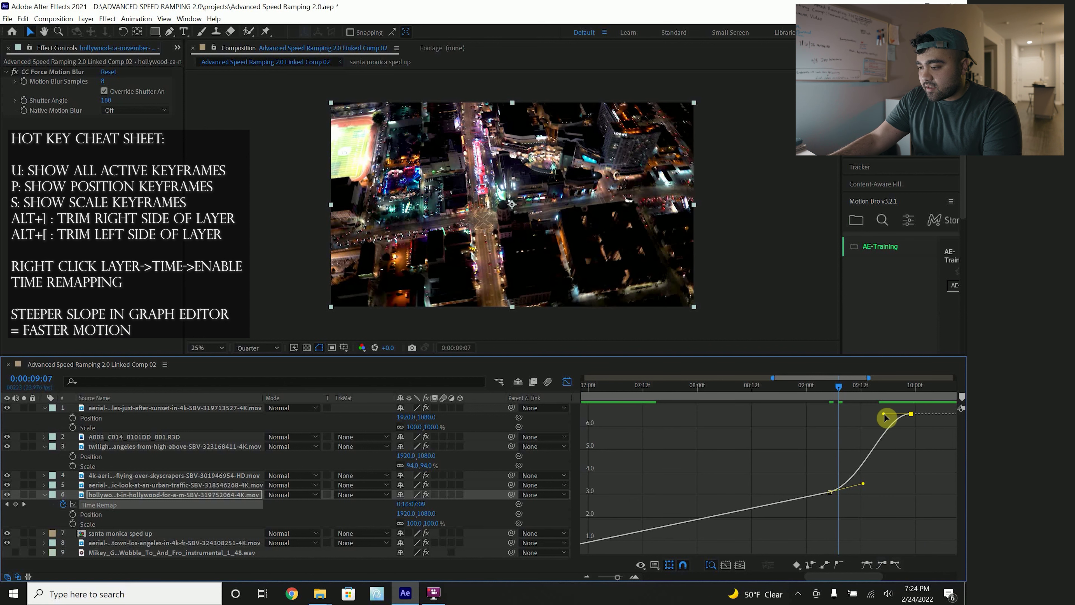
drag(884, 417, 906, 455)
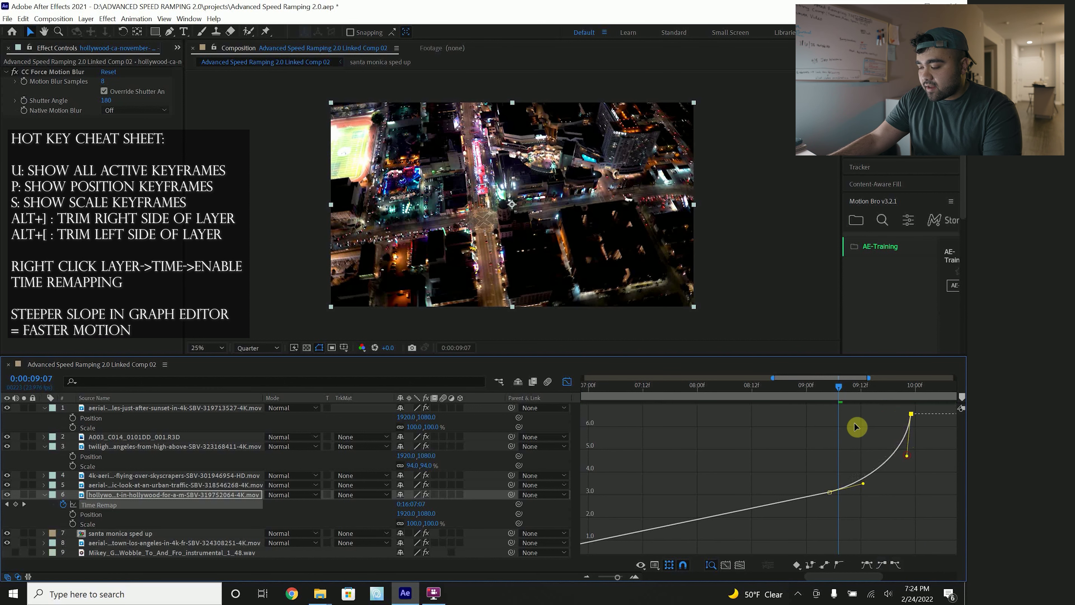
Align the last Time Remap keyframe with the end of the Hollywood clip and lengthen the middle keyframe's outgoing handle.
drag(831, 390, 884, 398)
click(566, 381)
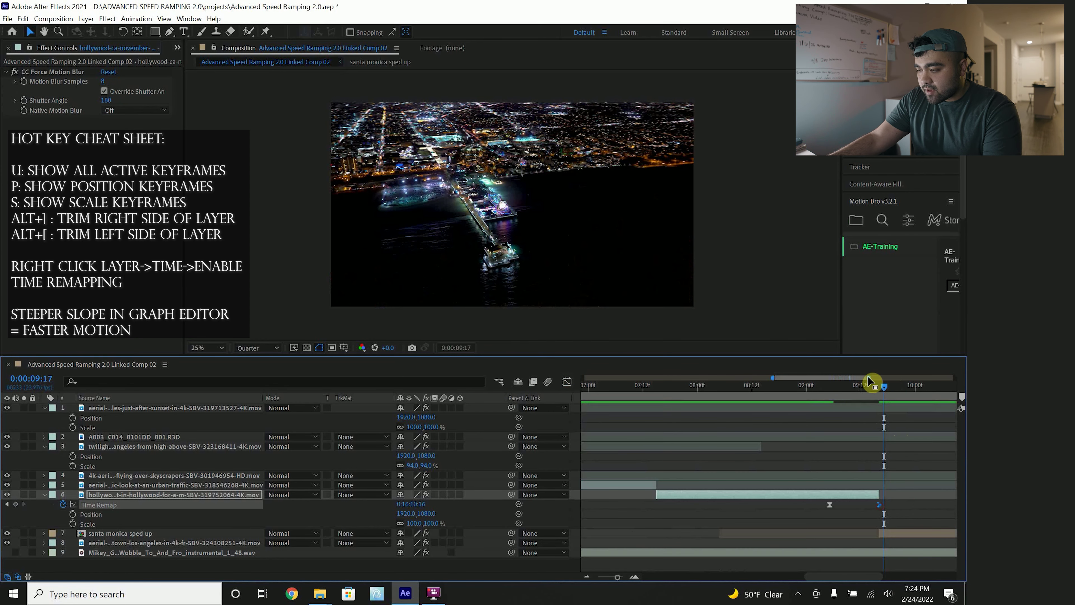
drag(870, 381, 833, 399)
click(567, 382)
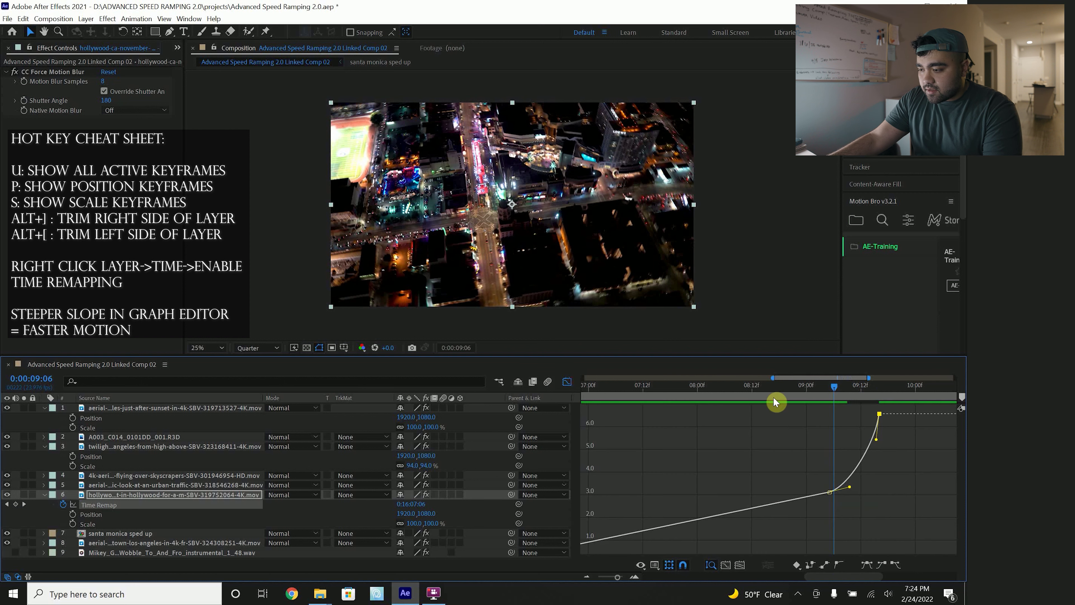
drag(857, 487, 871, 487)
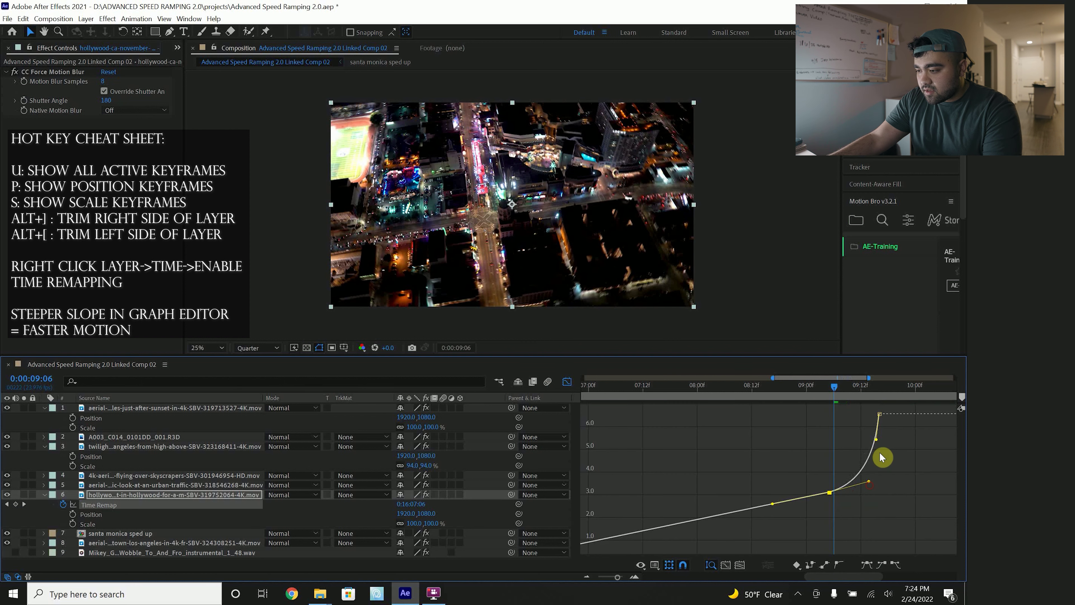
Play back the Hollywood clip's speed ramp across the cut into the Santa Monica clip.
click(800, 386)
key(space)
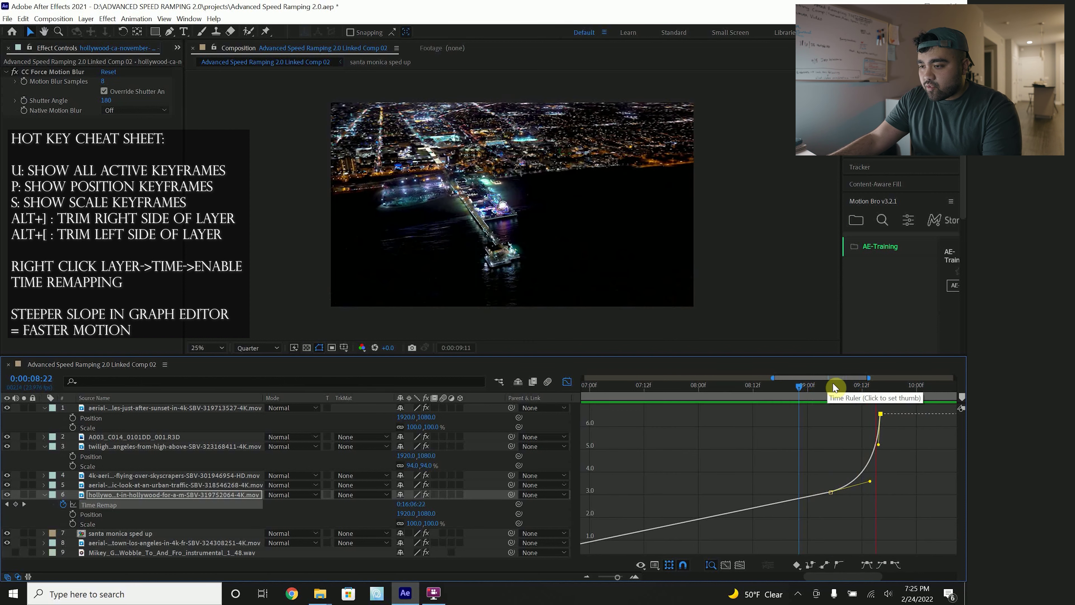
key(space)
drag(861, 384, 811, 391)
key(space)
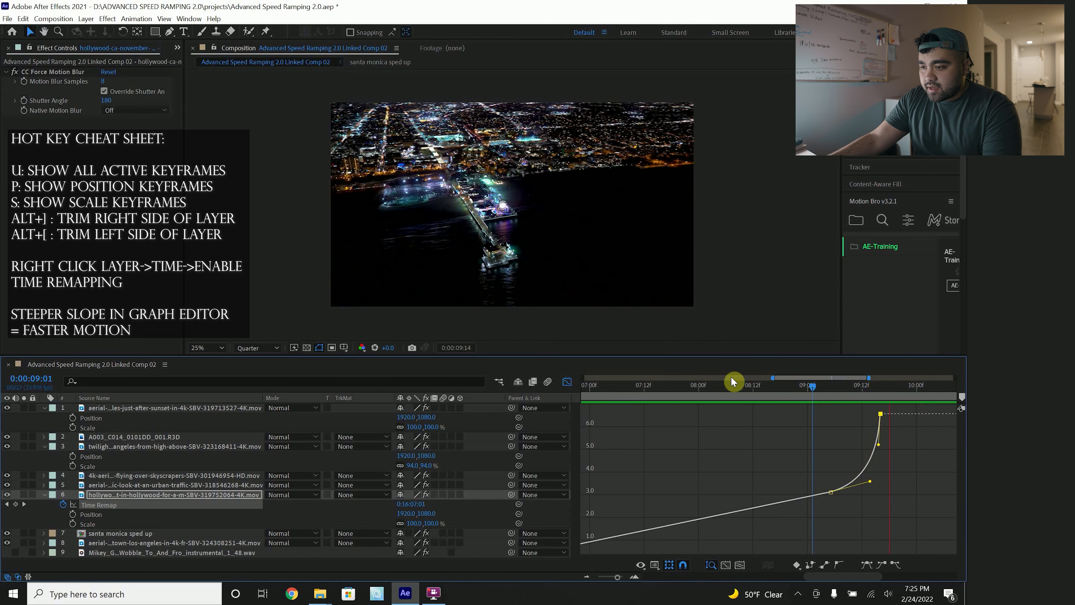
key(space)
Enable time remapping on the "santa monica sped up" layer and add a Time Remap keyframe at 0:00:10:01.
click(565, 382)
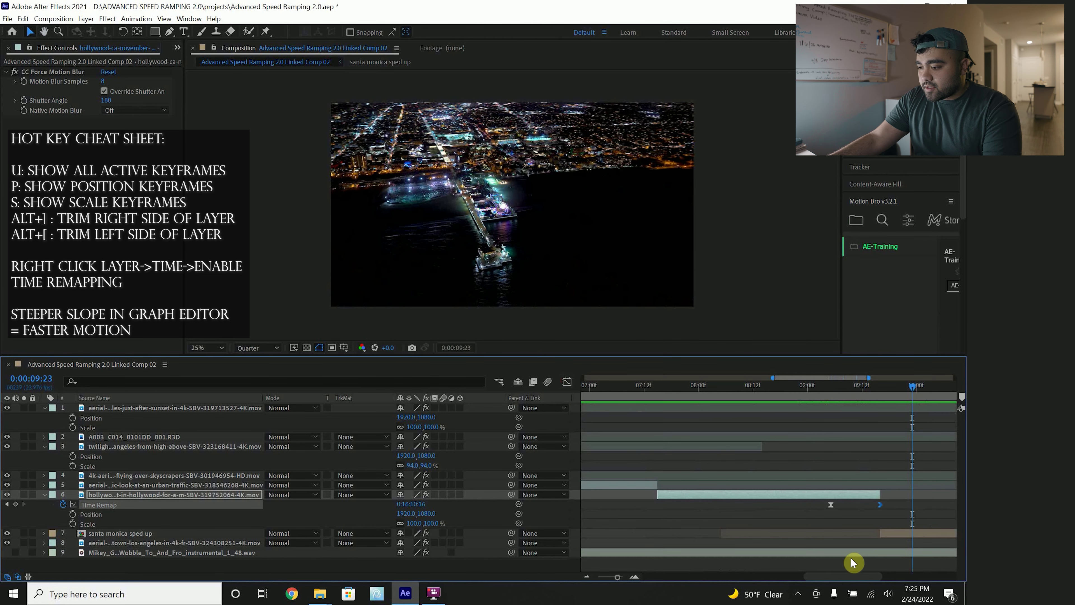
scroll(847, 580, right, 3)
right_click(811, 533)
mouse_move(847, 295)
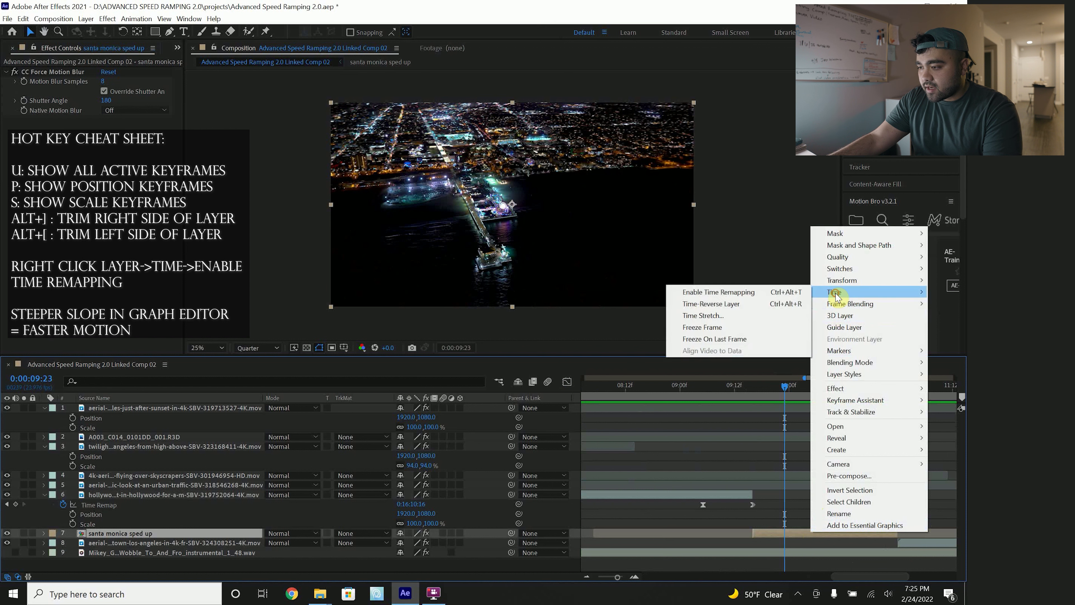
click(786, 291)
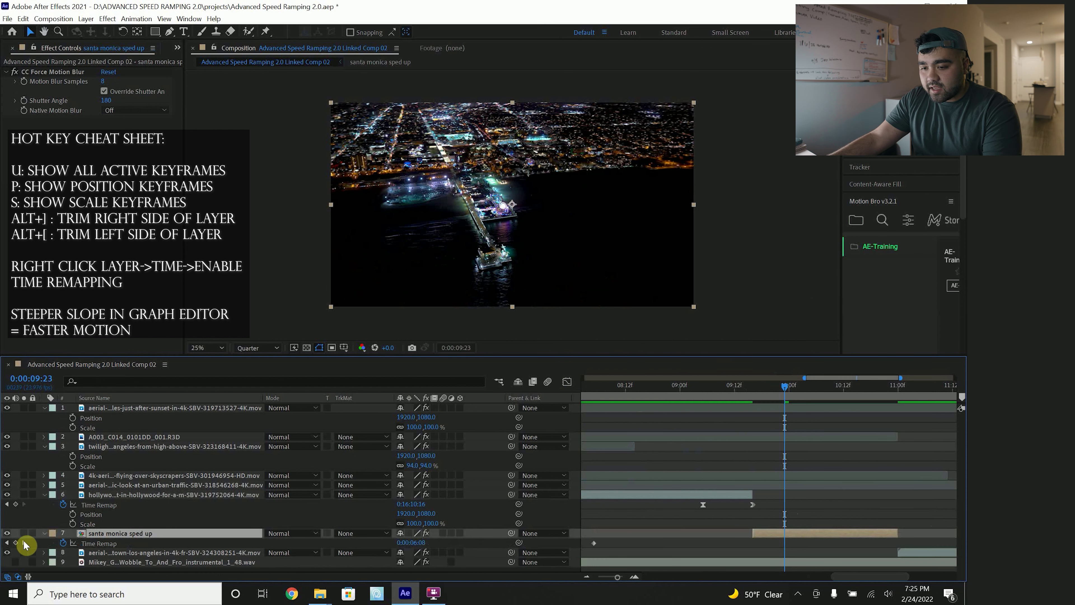
drag(770, 389, 794, 389)
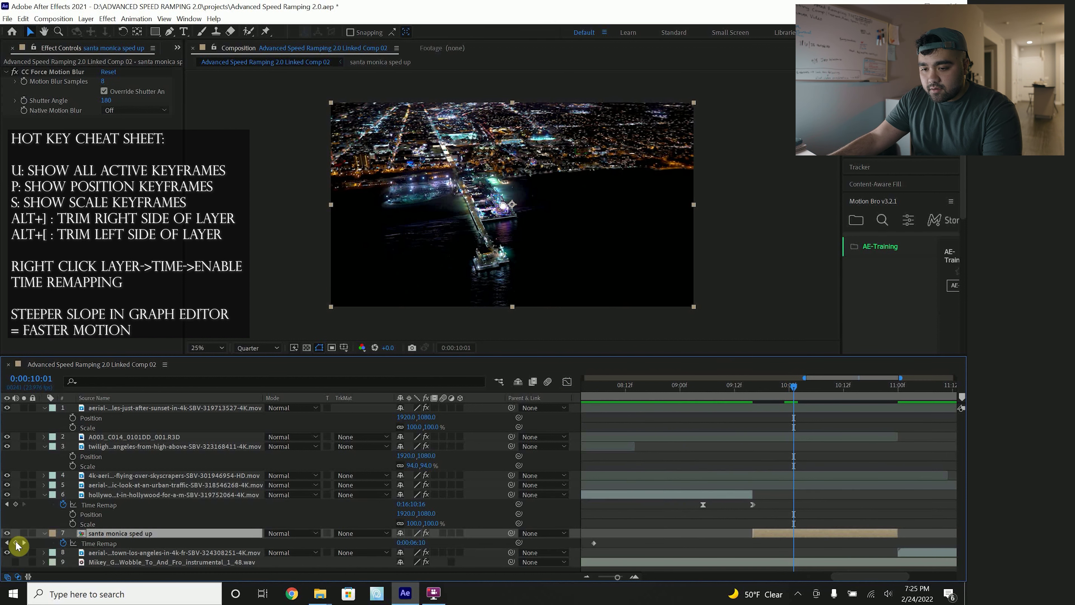
click(16, 544)
Add a Time Remap keyframe at 0:00:09:01 on the "santa monica sped up" layer, slide it to the clip's visible start, and preview.
drag(757, 390, 749, 388)
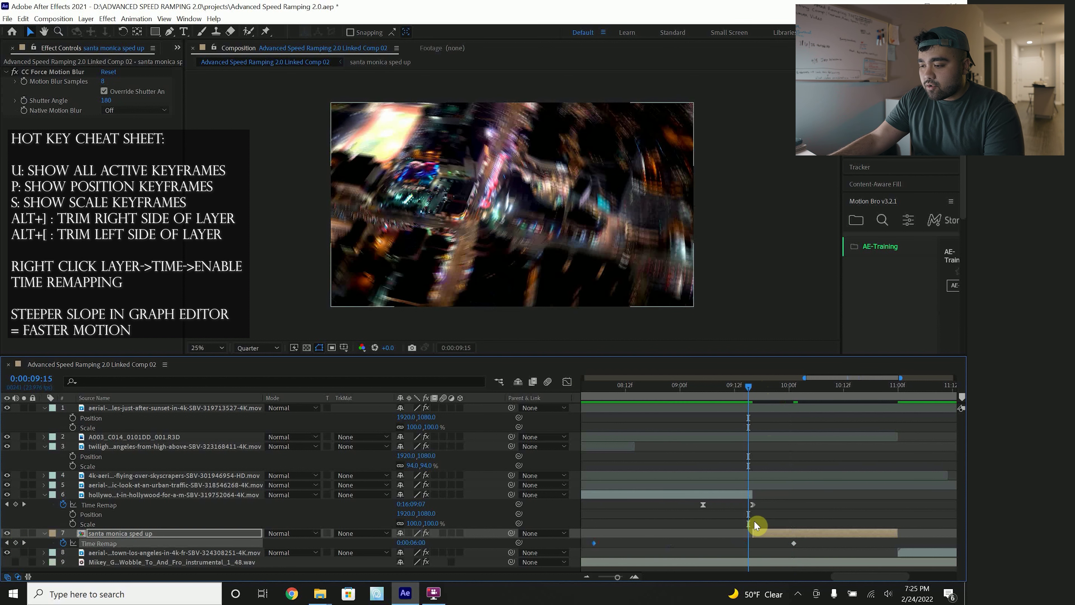
drag(746, 415, 639, 436)
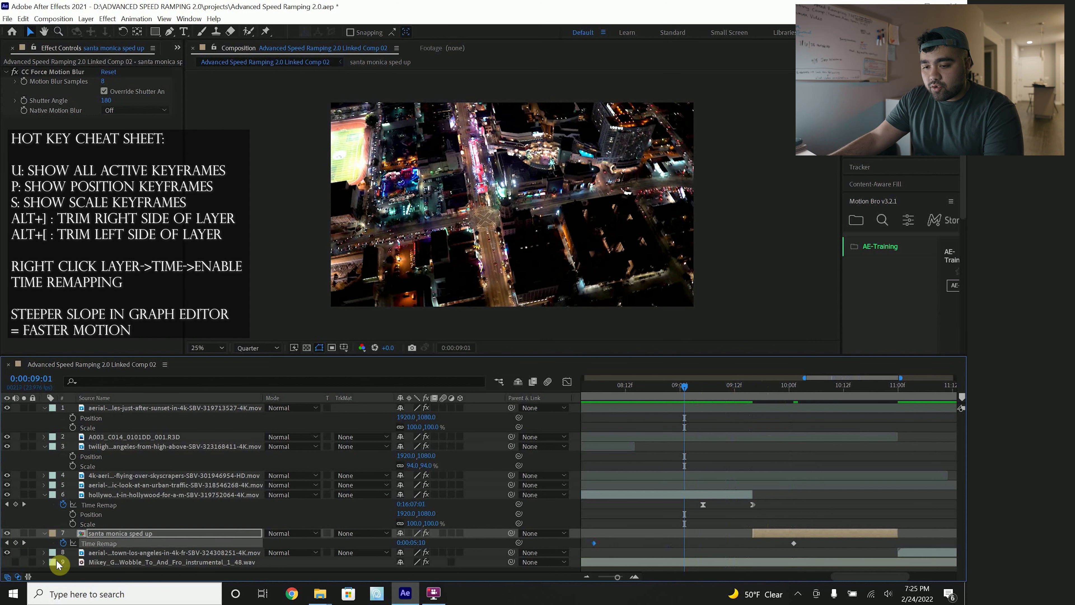
drag(686, 543, 762, 541)
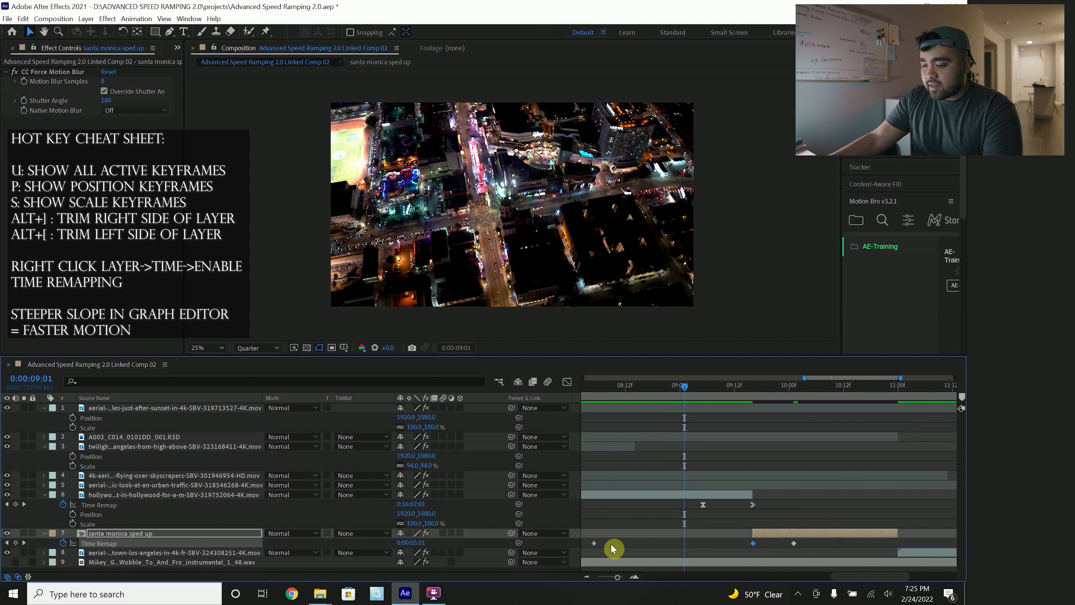
key(space)
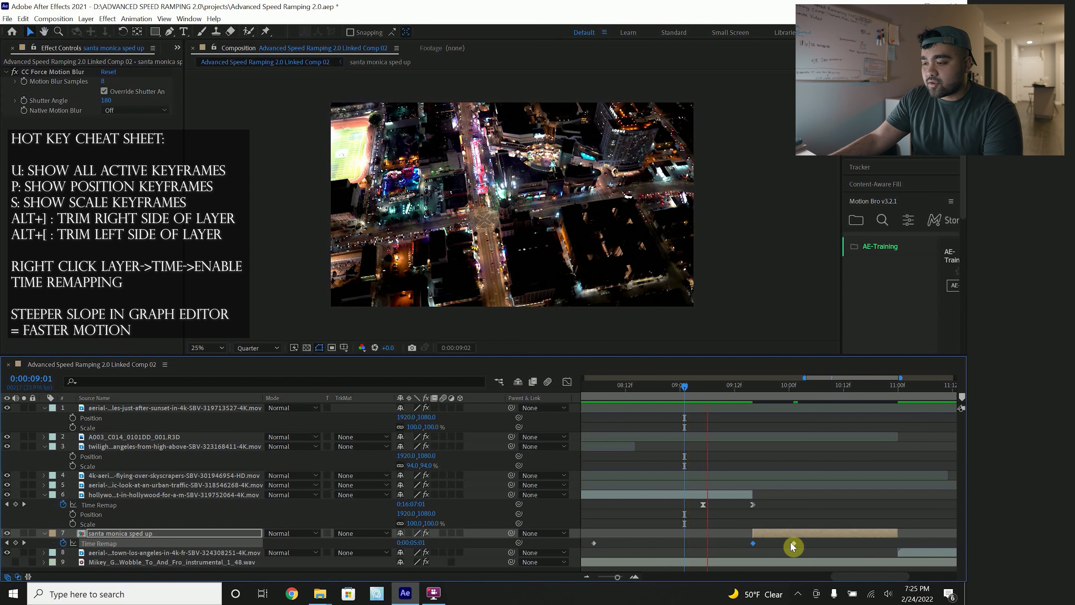
key(space)
Ease the two Time Remap keyframes of "santa monica sped up" in the Graph Editor, making the curve start steep and level off.
click(793, 547)
click(794, 545)
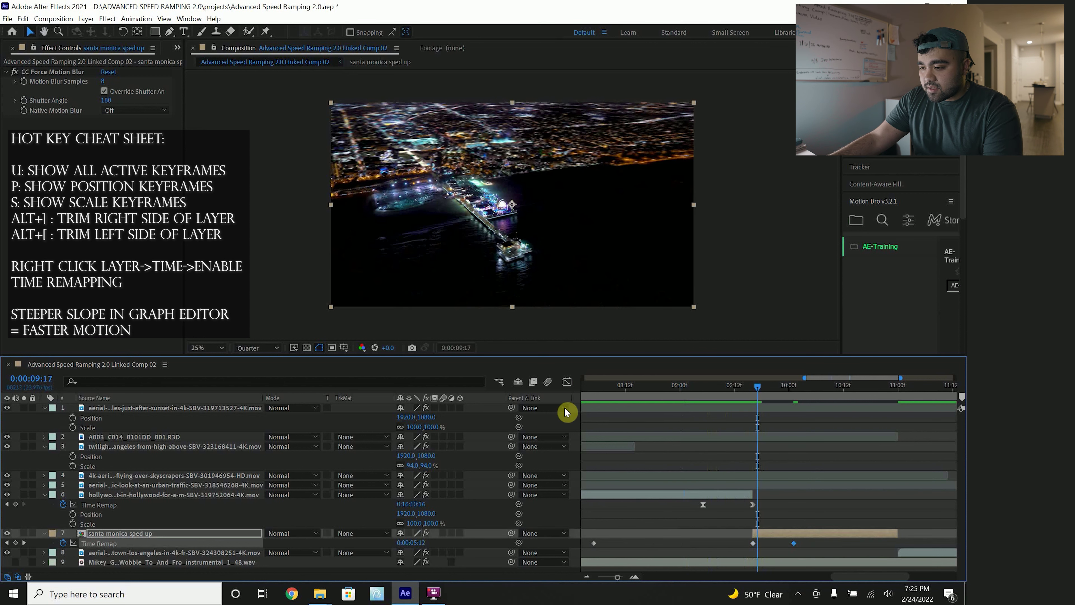
click(567, 381)
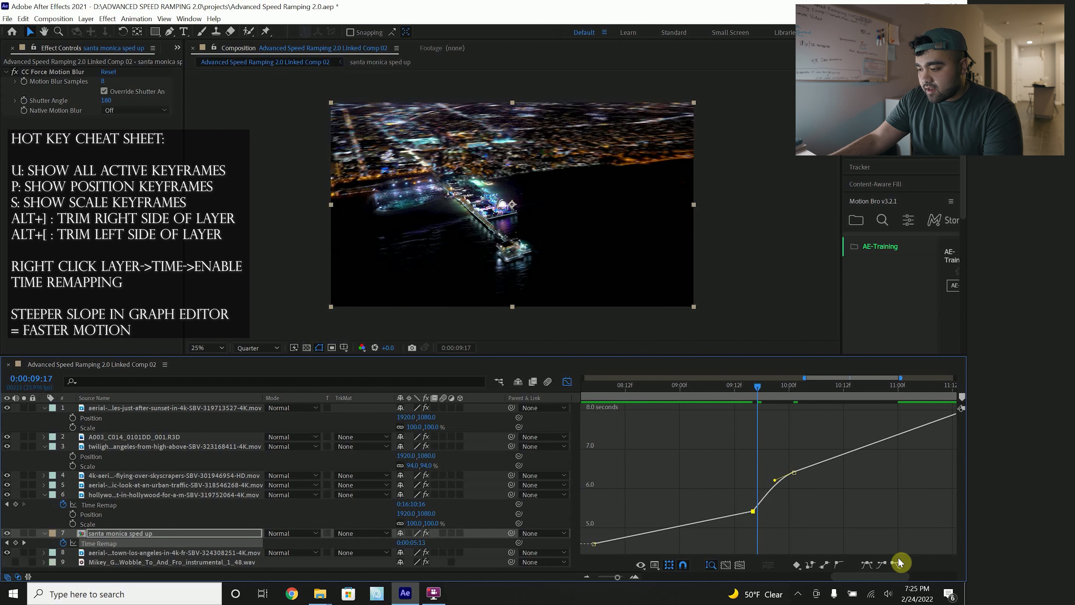
drag(761, 510, 769, 484)
Play back the transition from the Hollywood clip into the Santa Monica clip and close the Graph Editor.
key(space)
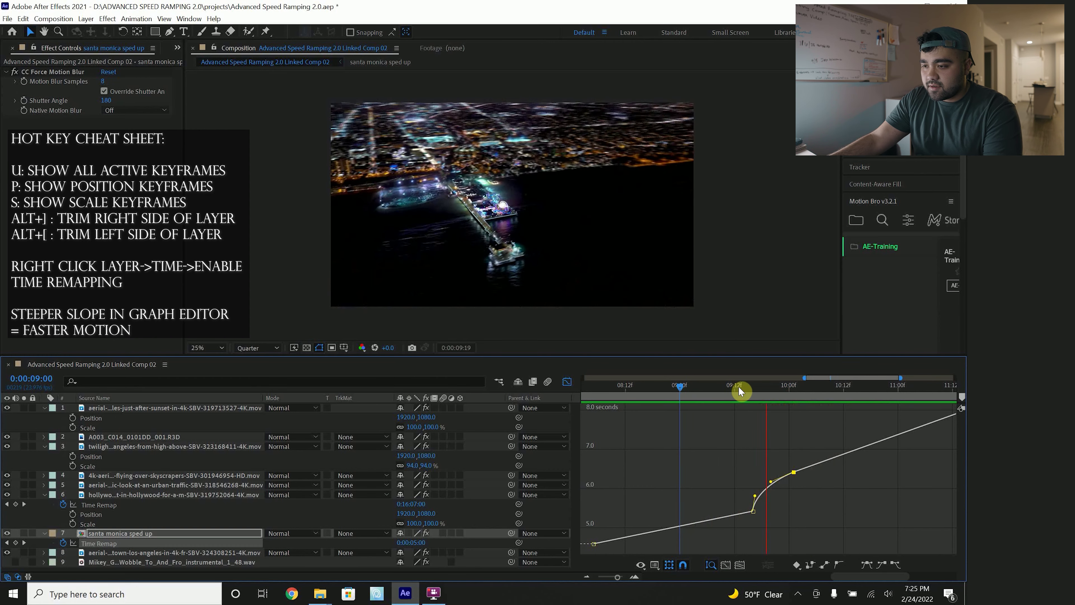
drag(724, 388, 598, 387)
key(space)
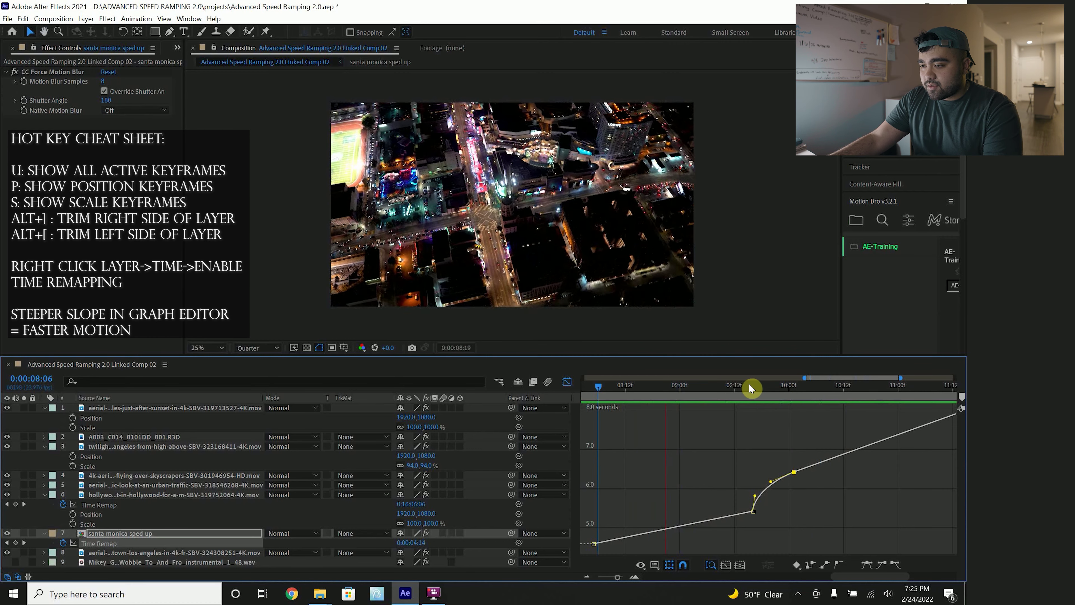
key(space)
key(shift+F3)
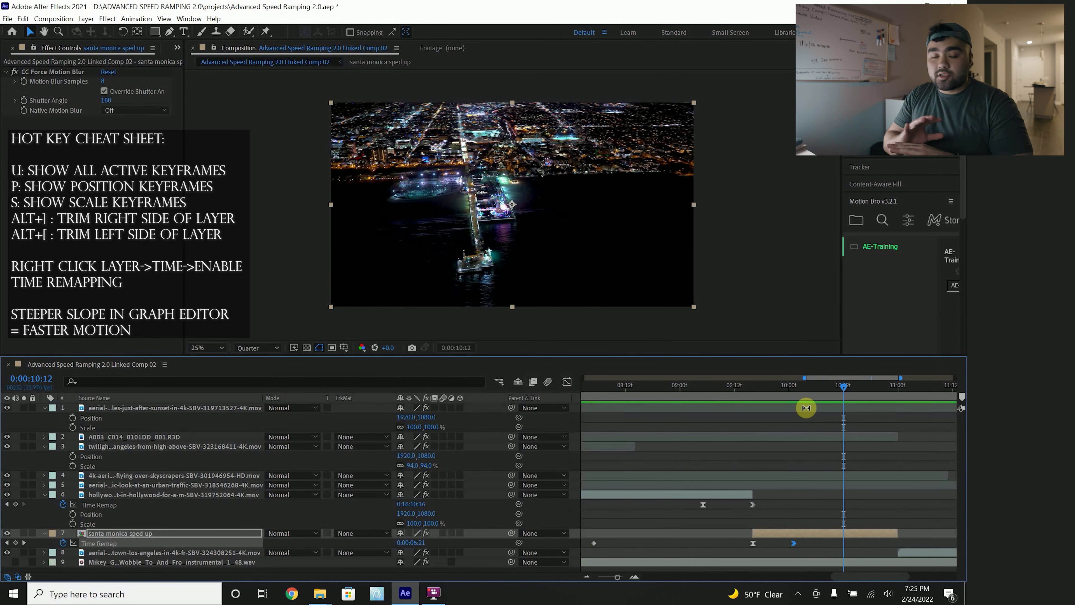
Show the whole timeline and play the composition from its start.
click(596, 578)
drag(665, 392, 567, 395)
key(space)
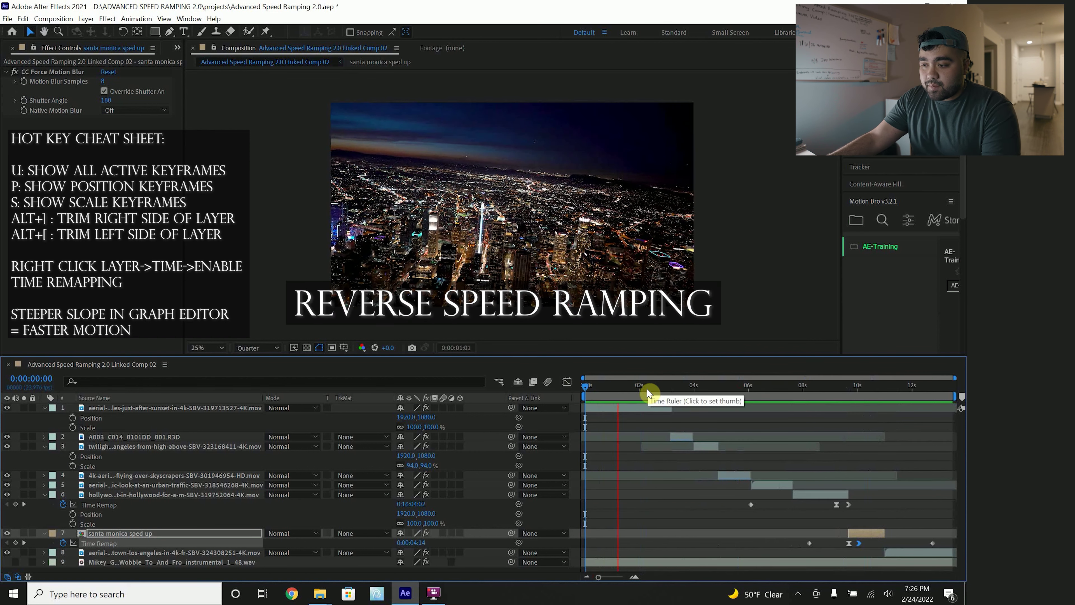
Place the playhead at 0:00:02:07 and enable time remapping on the downtown aerial clip in layer 1.
mouse_move(644, 386)
mouse_down()
mouse_move(575, 395)
mouse_move(647, 394)
mouse_up()
click(654, 408)
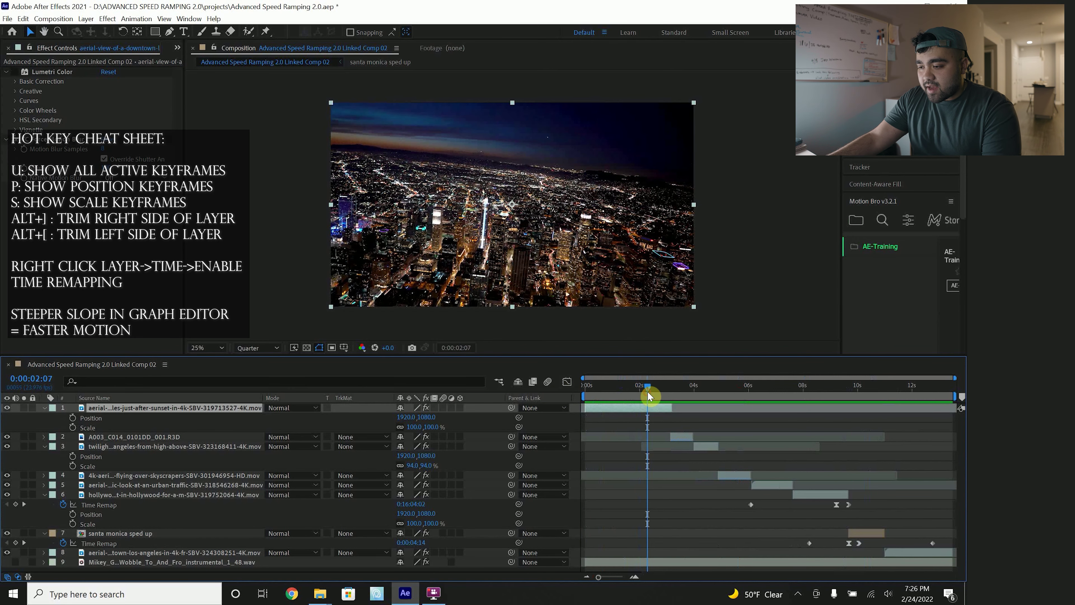
right_click(193, 411)
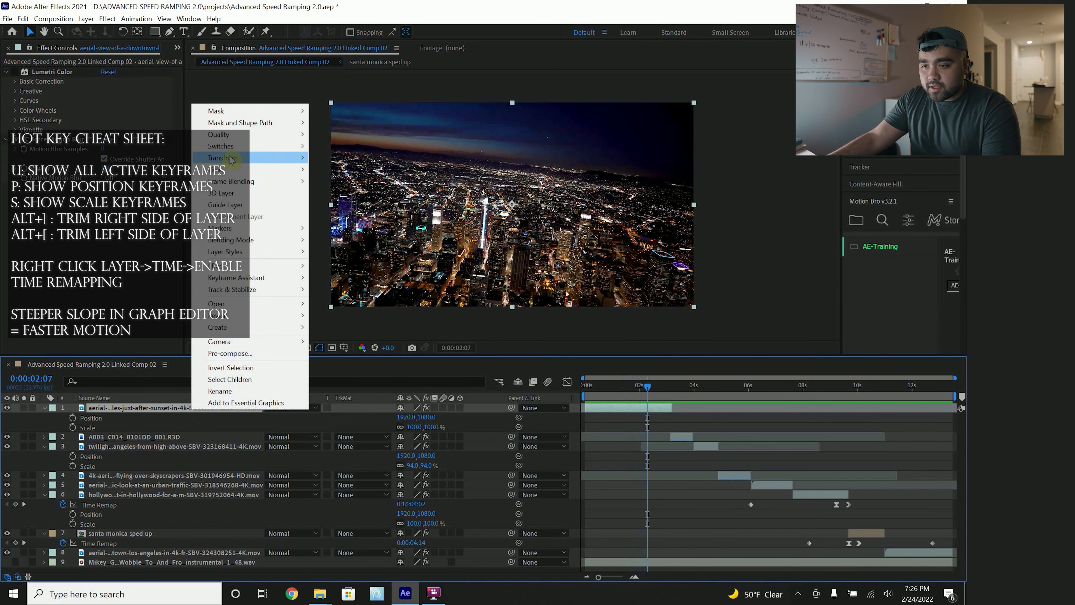
mouse_move(259, 171)
click(359, 169)
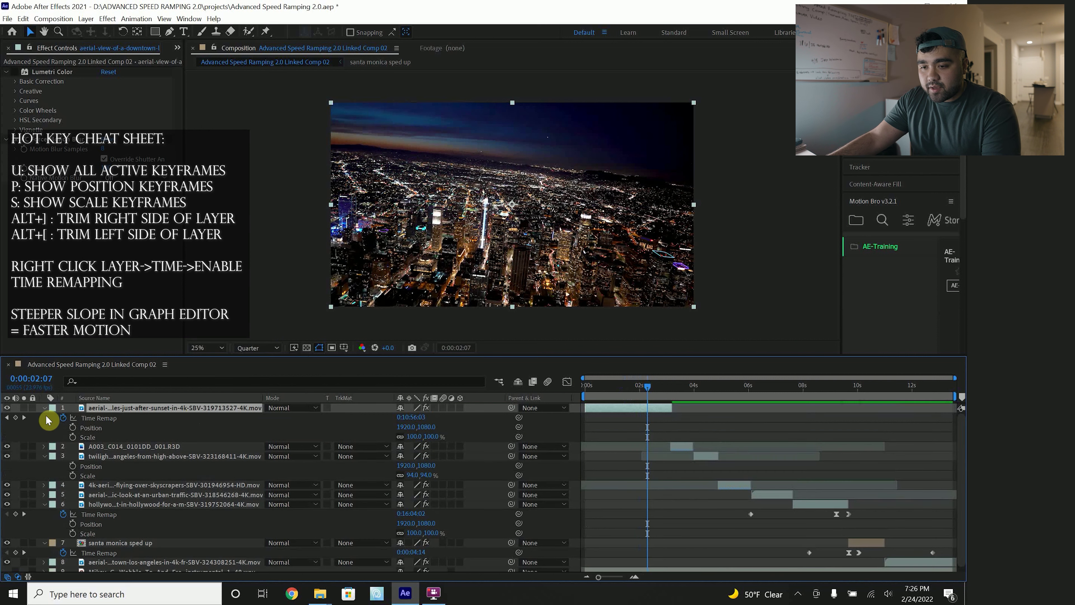
Add Time Remap keyframes at 0:00:02:07 and 0:00:04:13 on layer 1, moving the second to the trimmed clip's end to speed it up.
click(15, 418)
drag(647, 386, 709, 385)
click(16, 417)
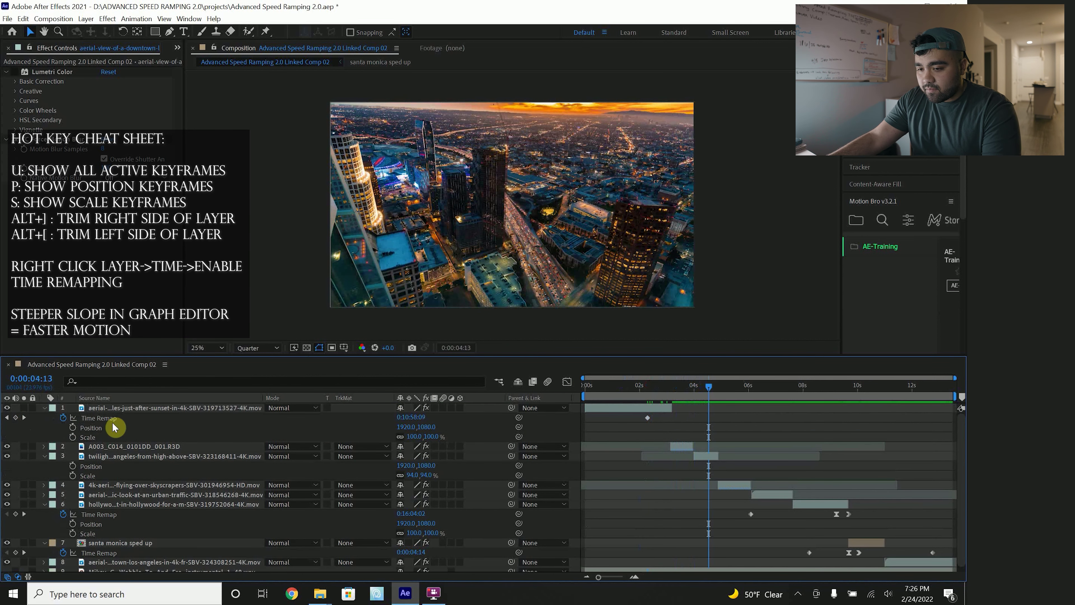
click(19, 419)
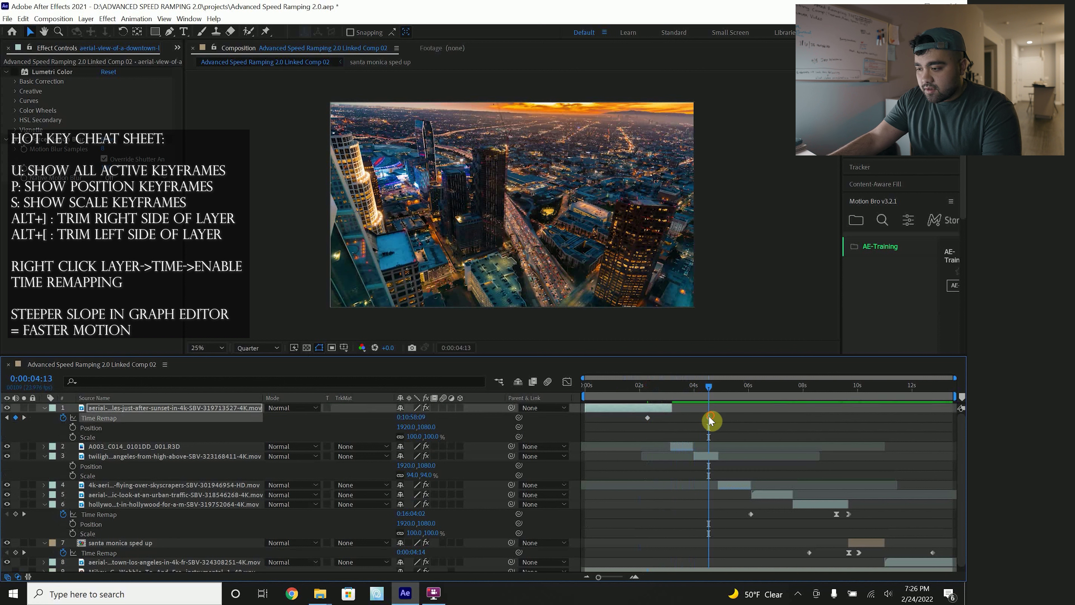
drag(711, 420, 673, 419)
click(638, 386)
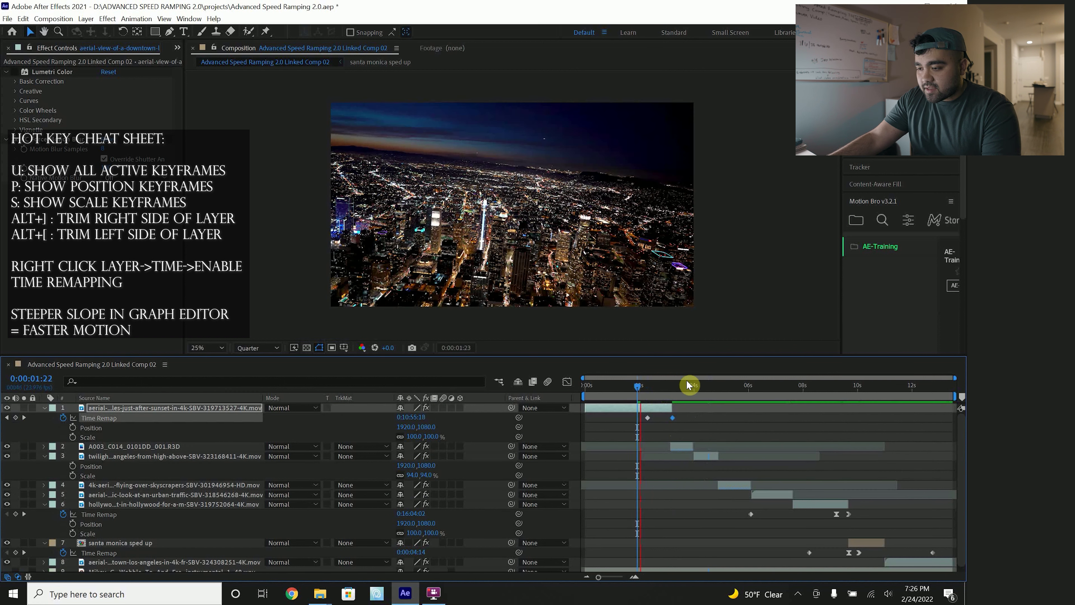
Replace the clip-end Time Remap keyframe with one taken at 0:00:08:21 for a faster ramp and play it back.
drag(744, 394, 683, 424)
click(11, 418)
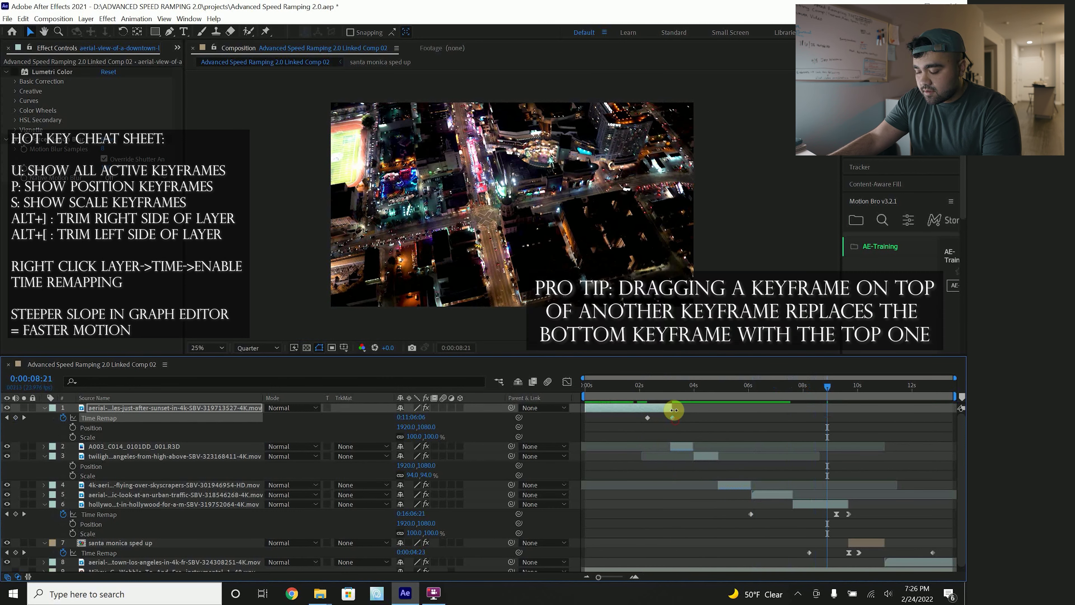
click(620, 388)
key(space)
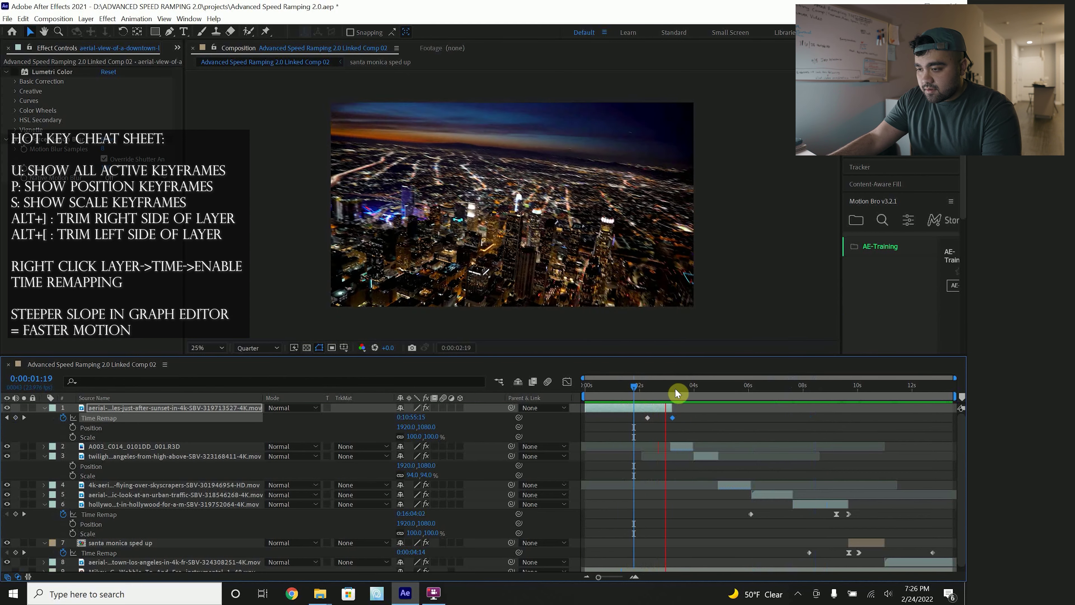
key(space)
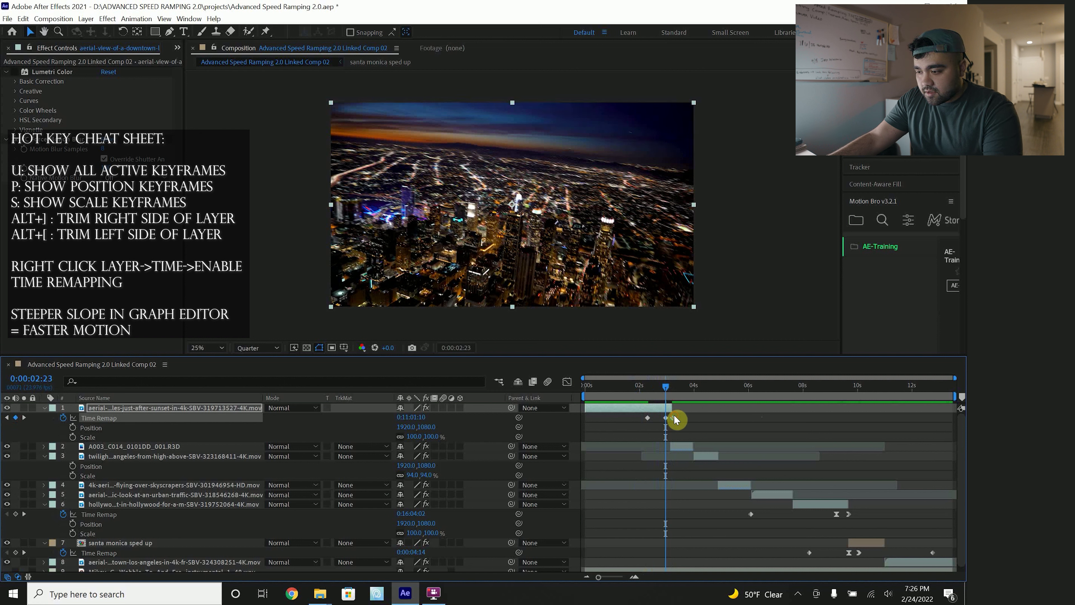
Replace the clip-end Time Remap keyframe with one taken at 0:00:02:23 to soften the ramp and play it back.
key(Delete)
drag(666, 418, 670, 418)
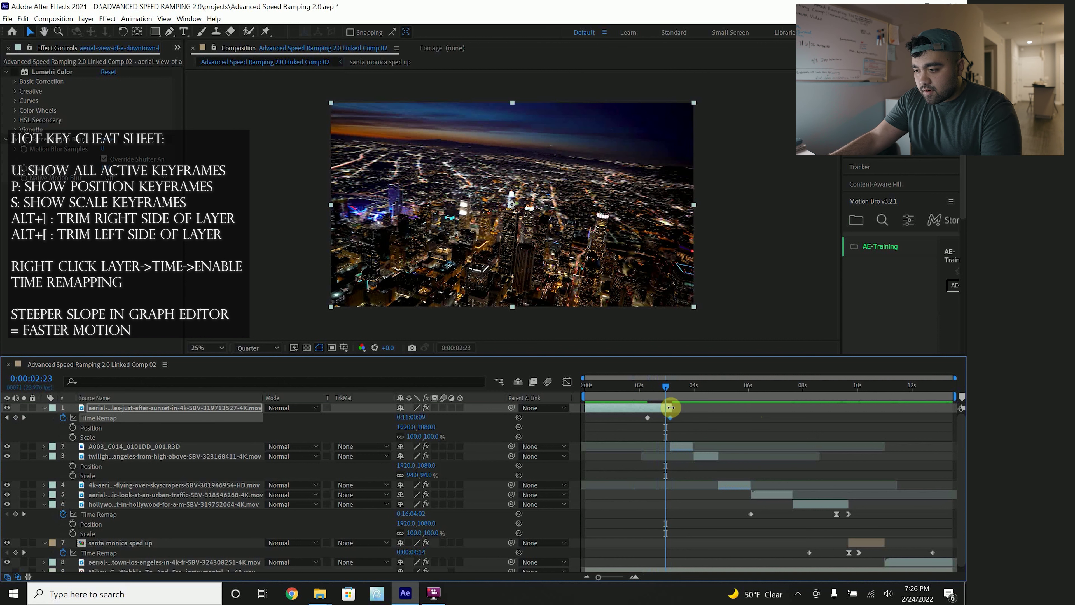
key(space)
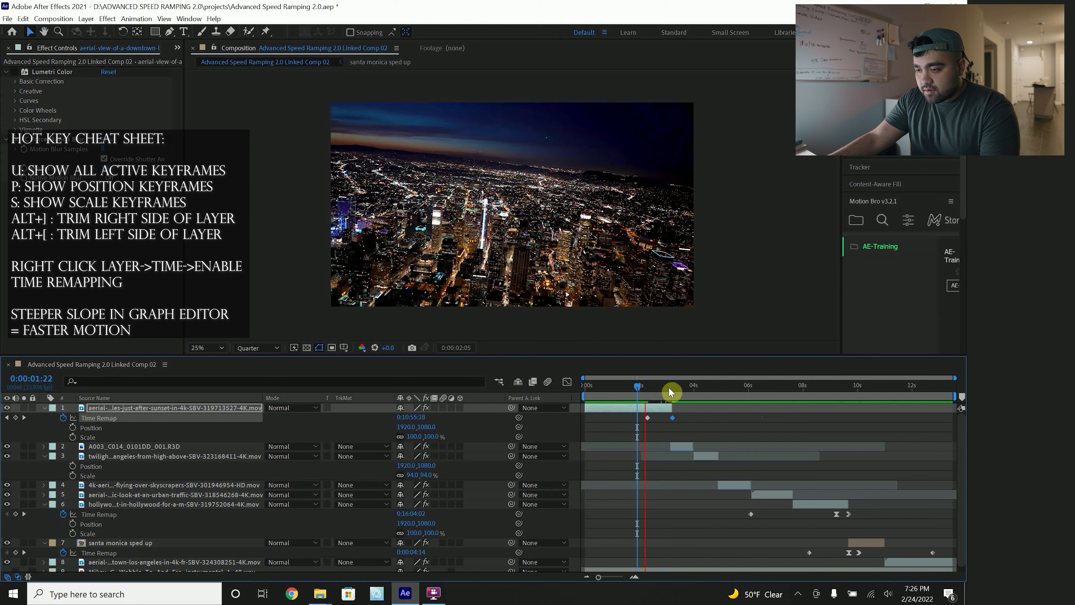
Add Time Remap keyframes on layer 1 at 0:00:00:00 and 0:00:01:19, playing the clip to find where the reversal starts.
drag(670, 388, 566, 395)
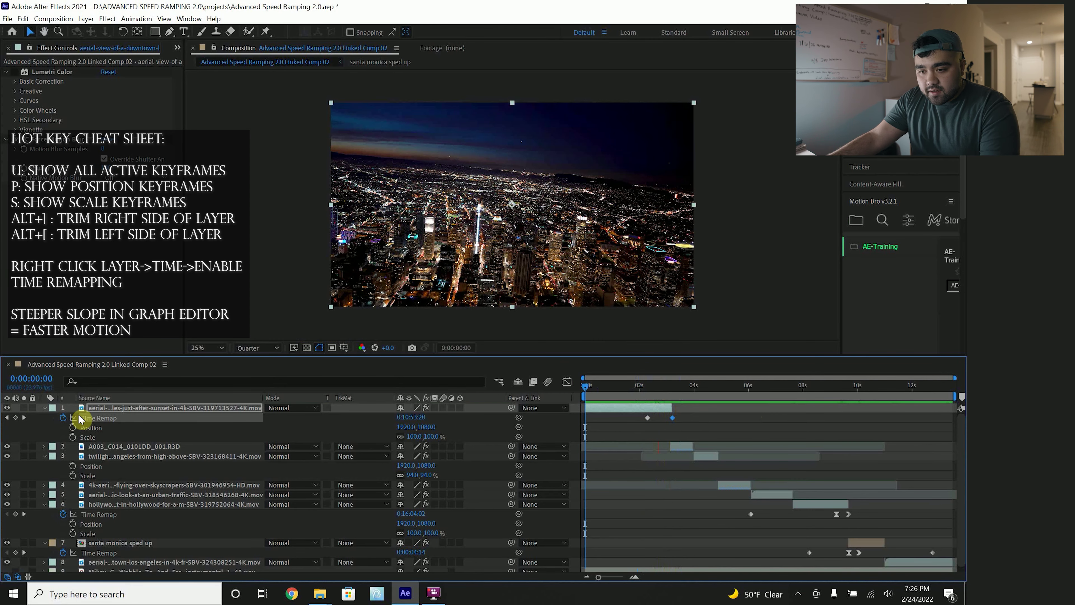
click(21, 418)
key(space)
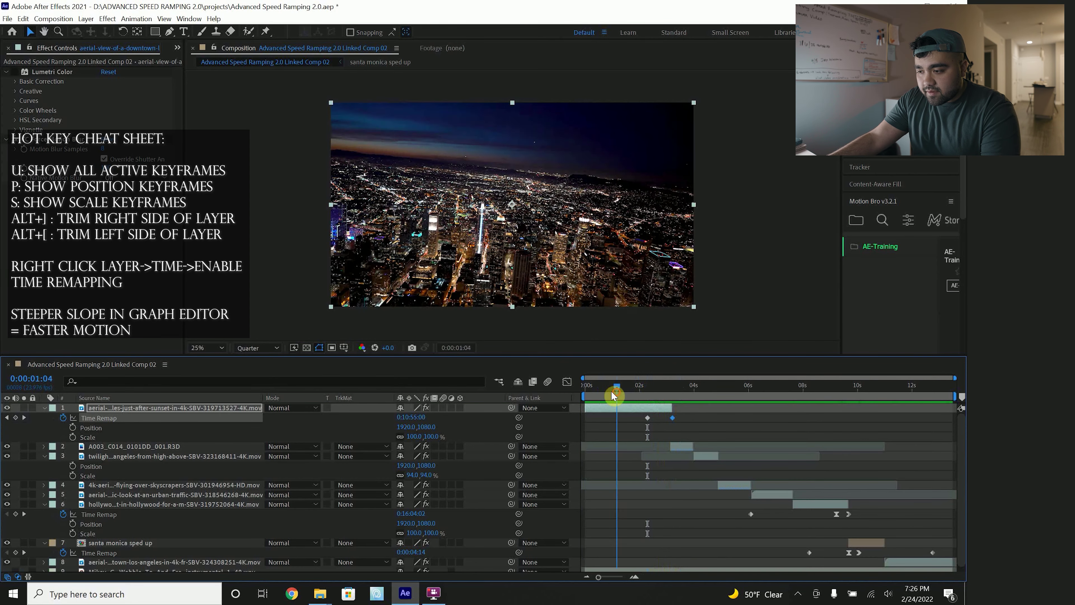
key(space)
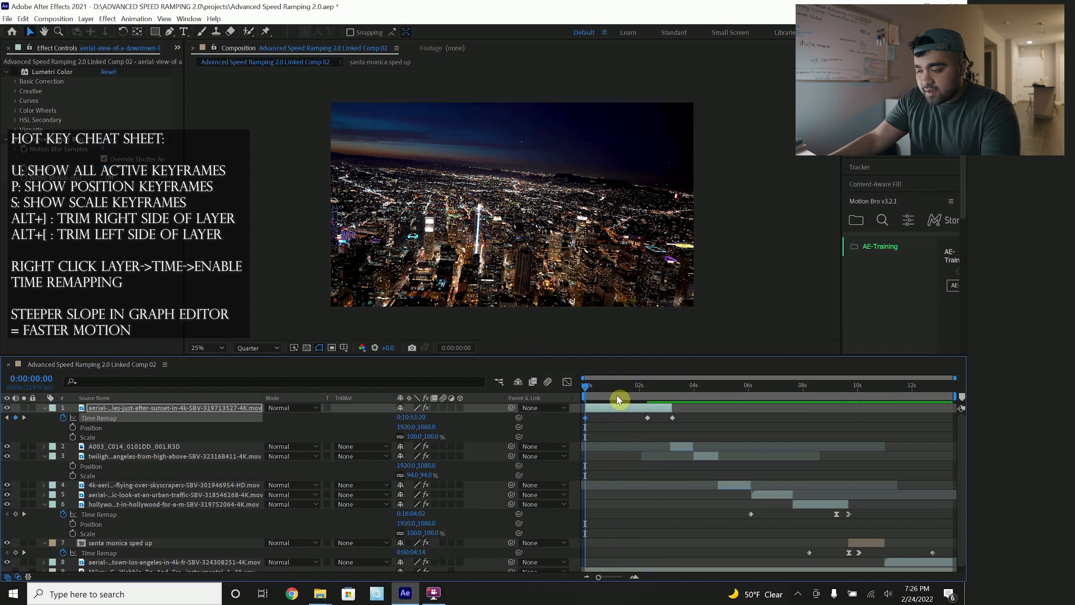
key(space)
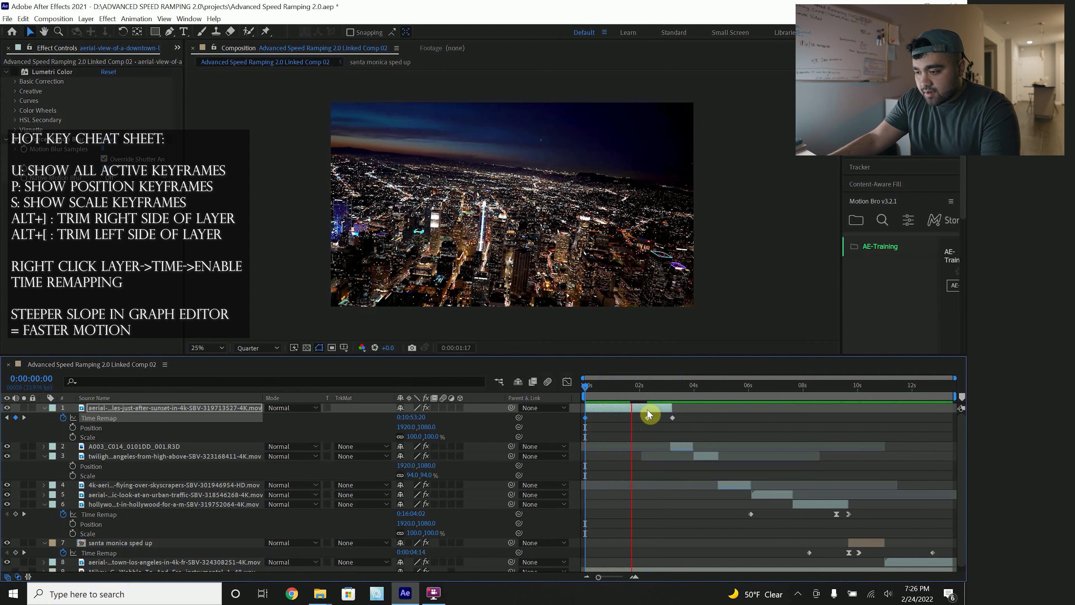
key(space)
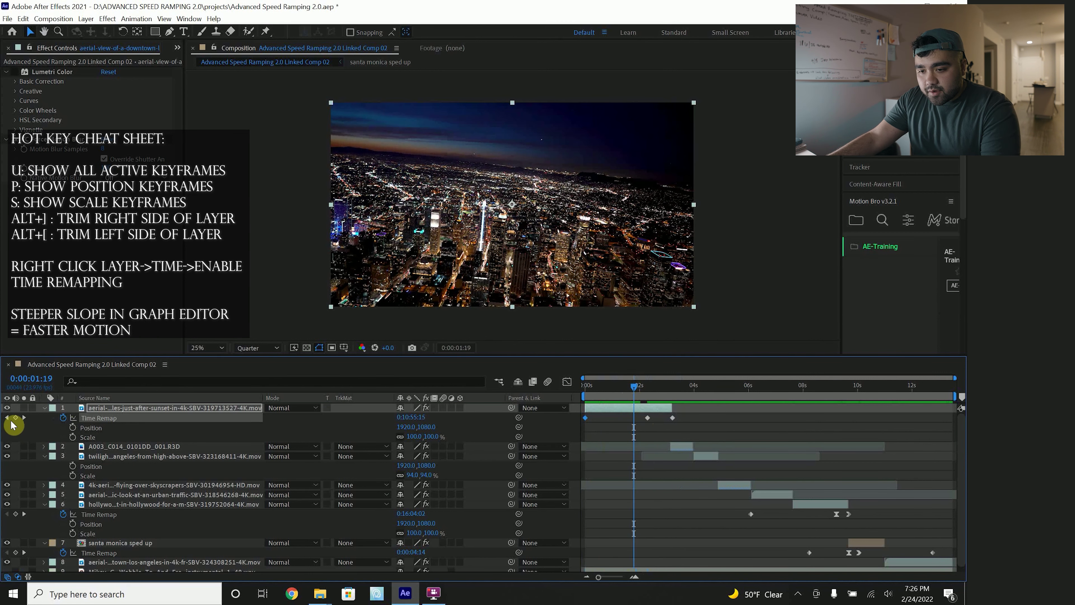
click(15, 418)
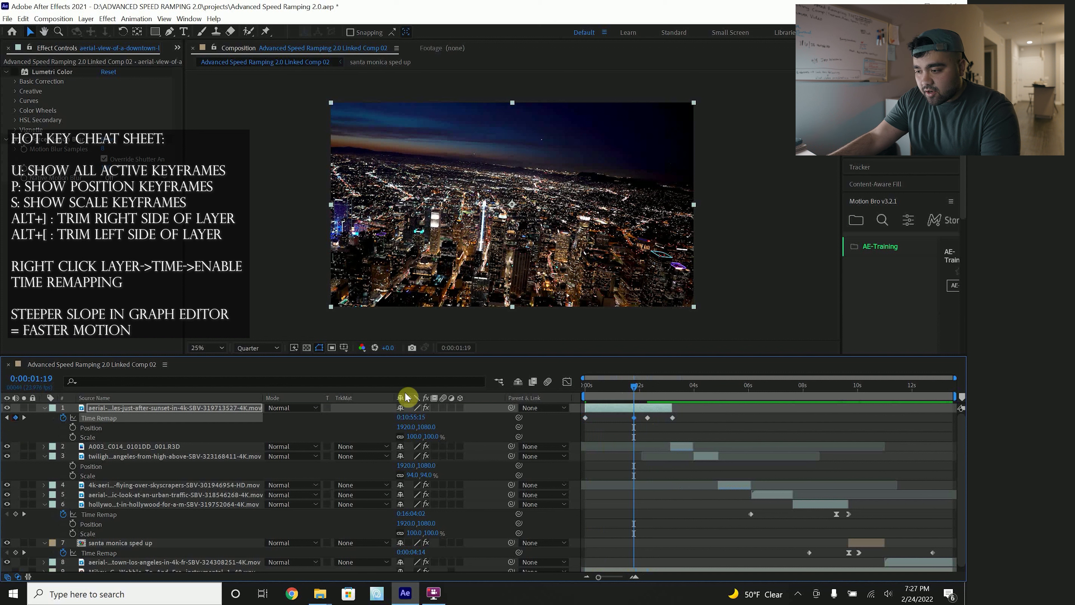
Copy the first Time Remap keyframe's value onto the keyframe at 0:00:02:07 so the footage rewinds to its start.
click(647, 418)
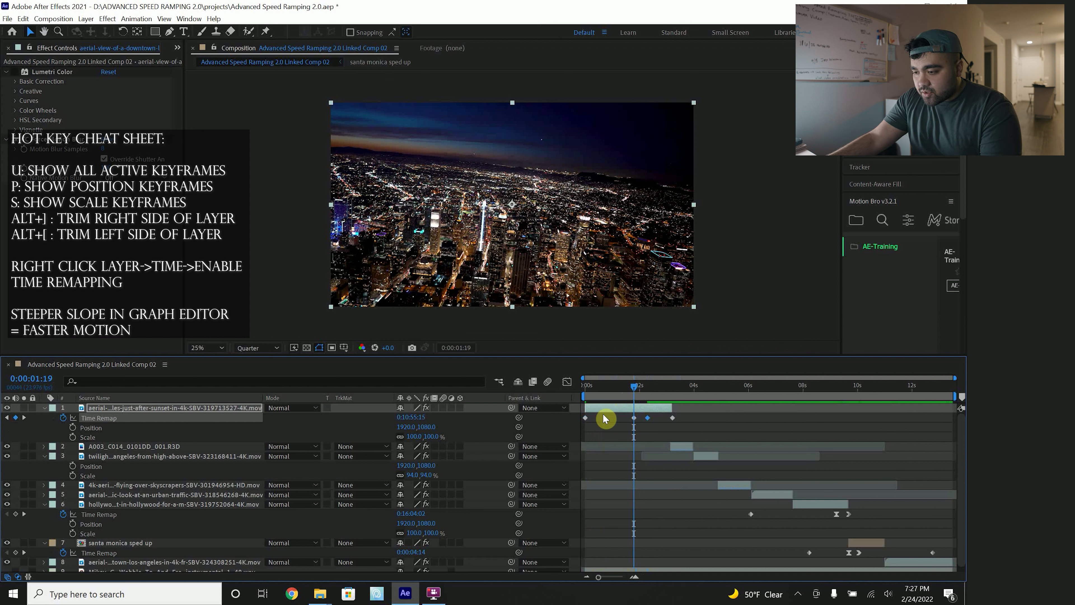
click(648, 392)
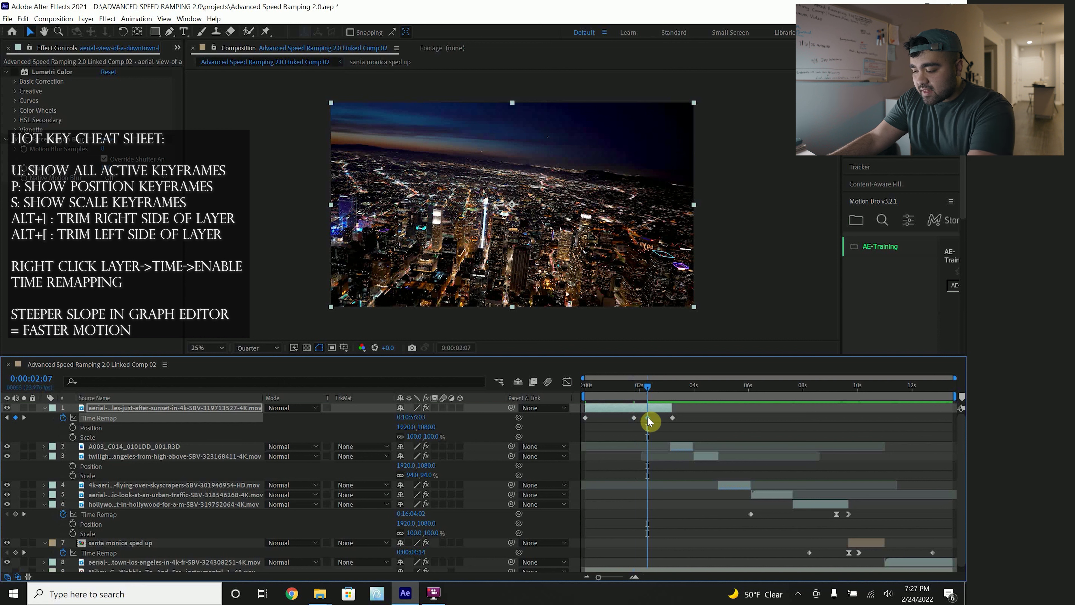
drag(649, 392, 588, 419)
click(647, 418)
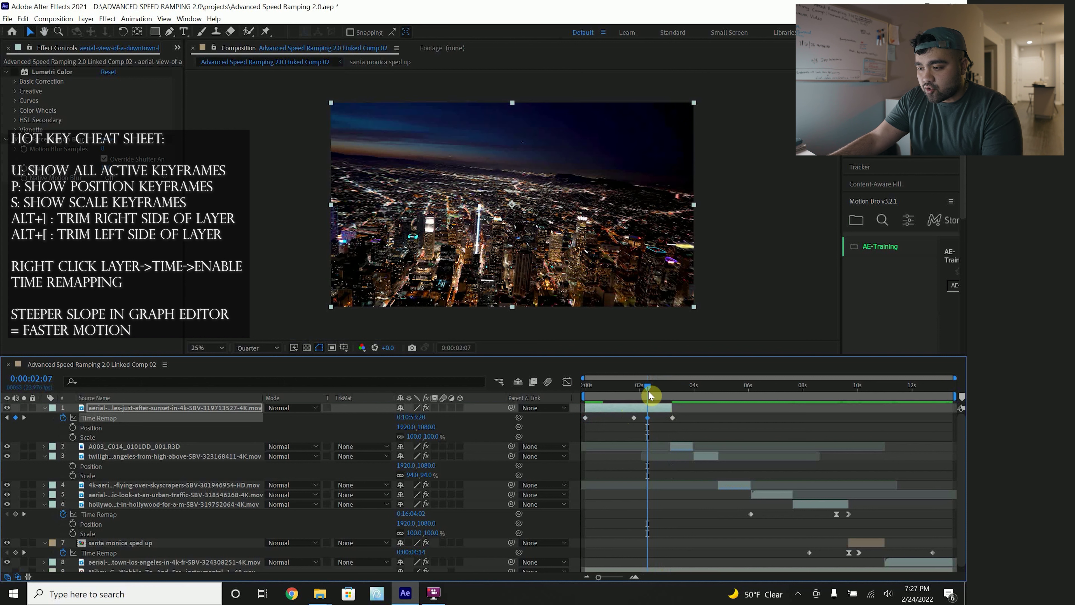
Play back the reversal from the start of the composition twice and return the playhead to the 0:00:02:07 keyframe.
drag(648, 390, 579, 395)
key(space)
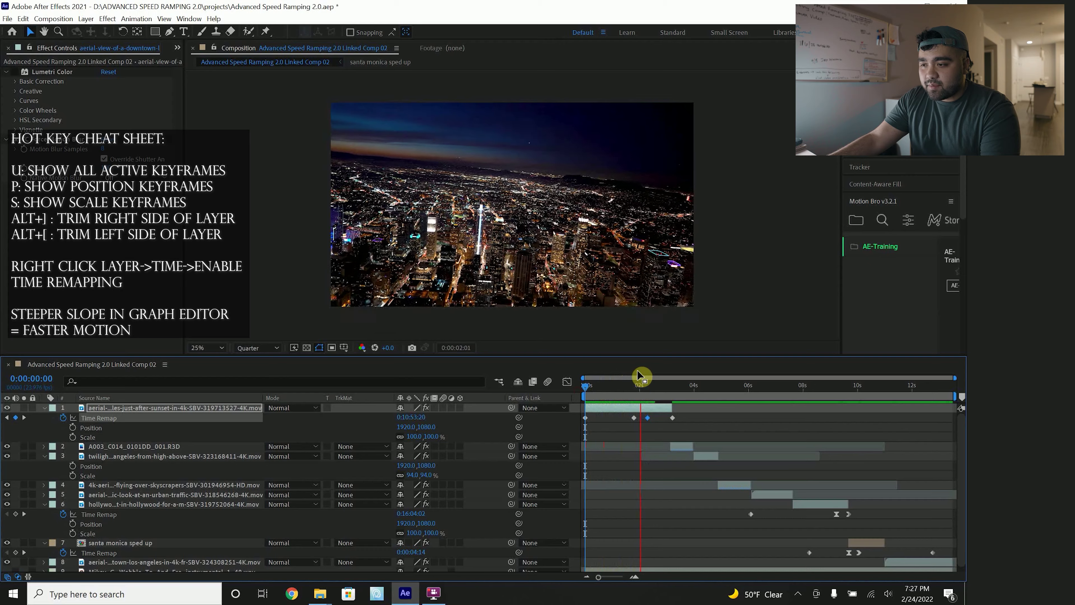
key(space)
drag(653, 383, 581, 390)
key(space)
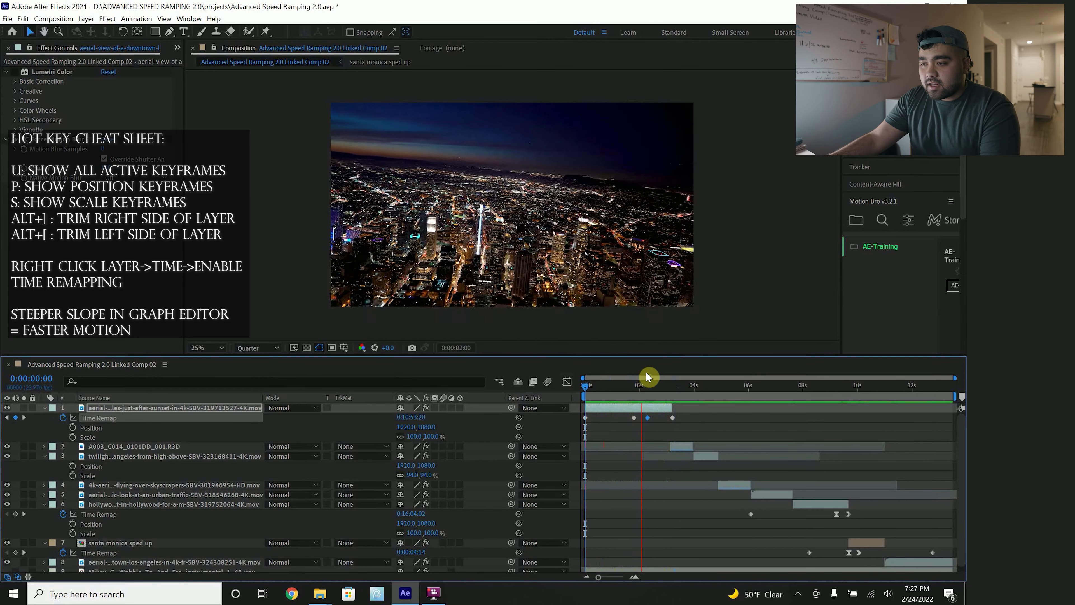
key(space)
key(j)
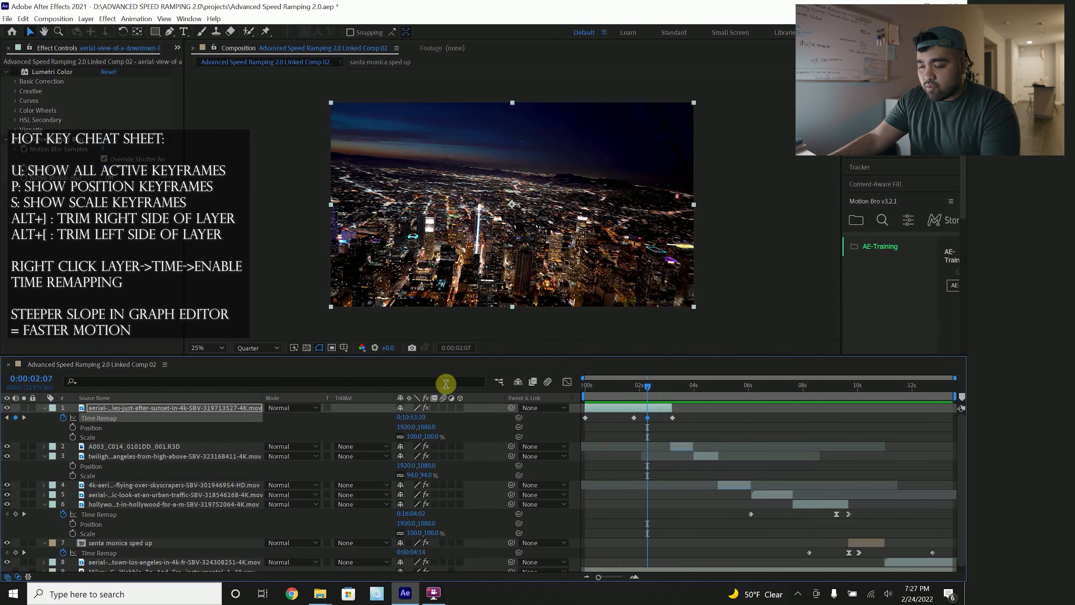
Show layer 1's Time Remap curve in the Graph Editor and apply Easy Ease to the keyframes at 0:00:02:07 and 0:00:01:19.
click(567, 382)
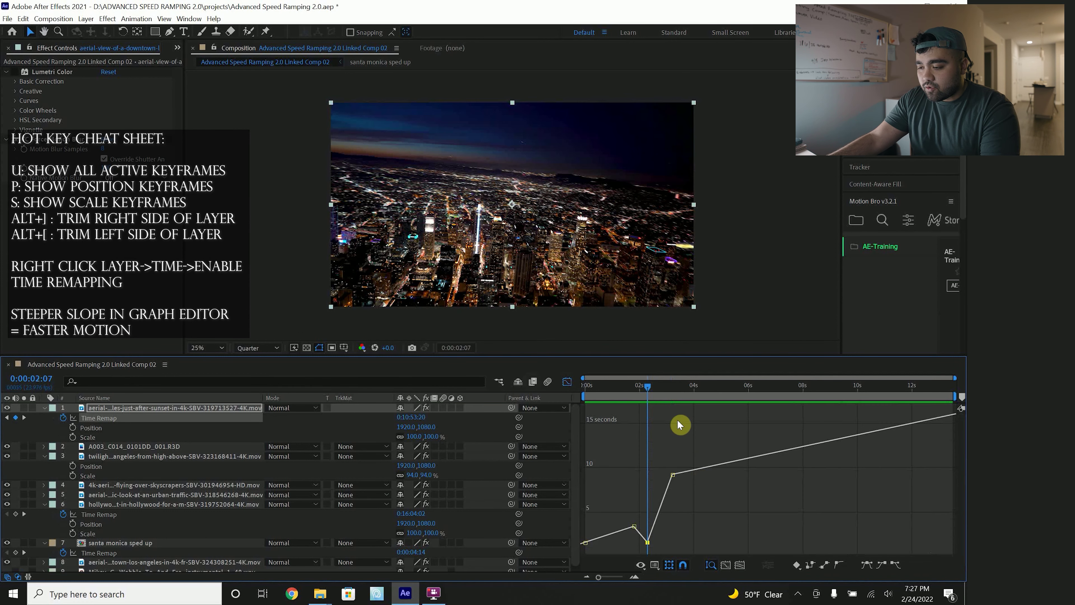
click(865, 564)
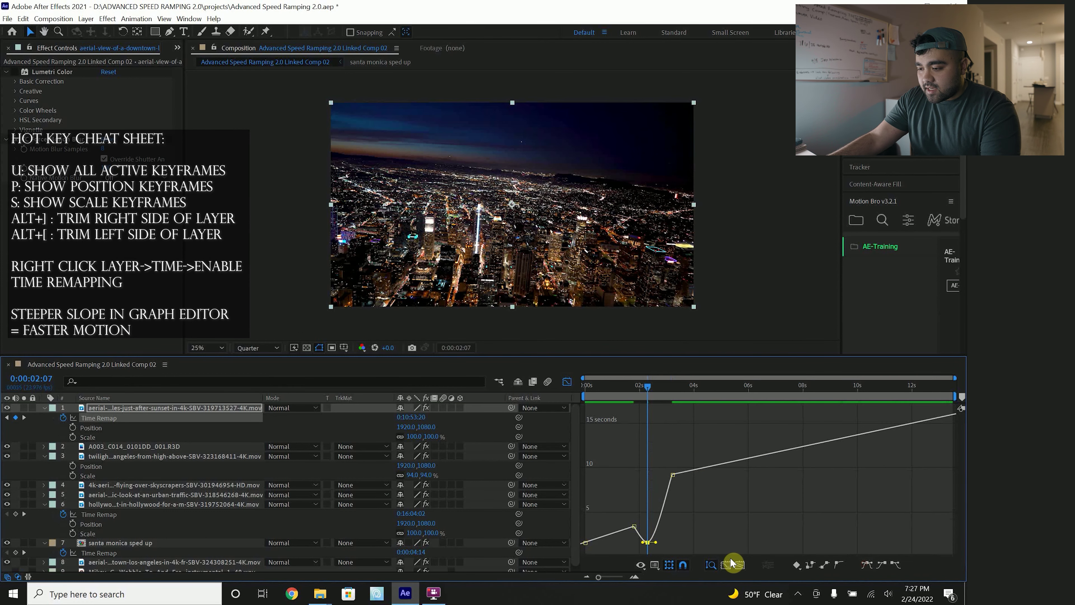
click(866, 565)
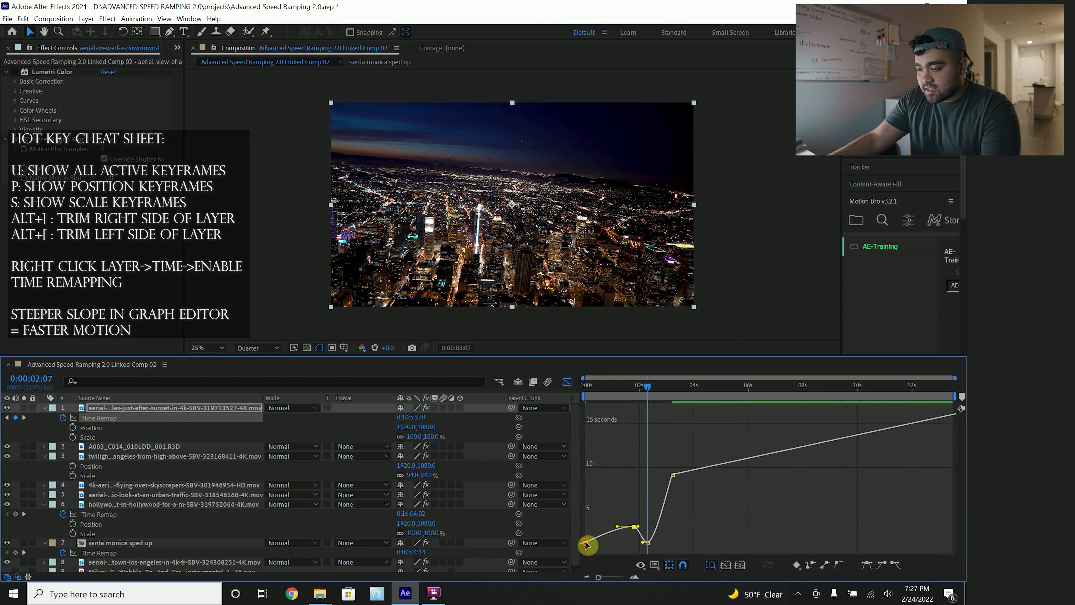
click(667, 498)
click(725, 489)
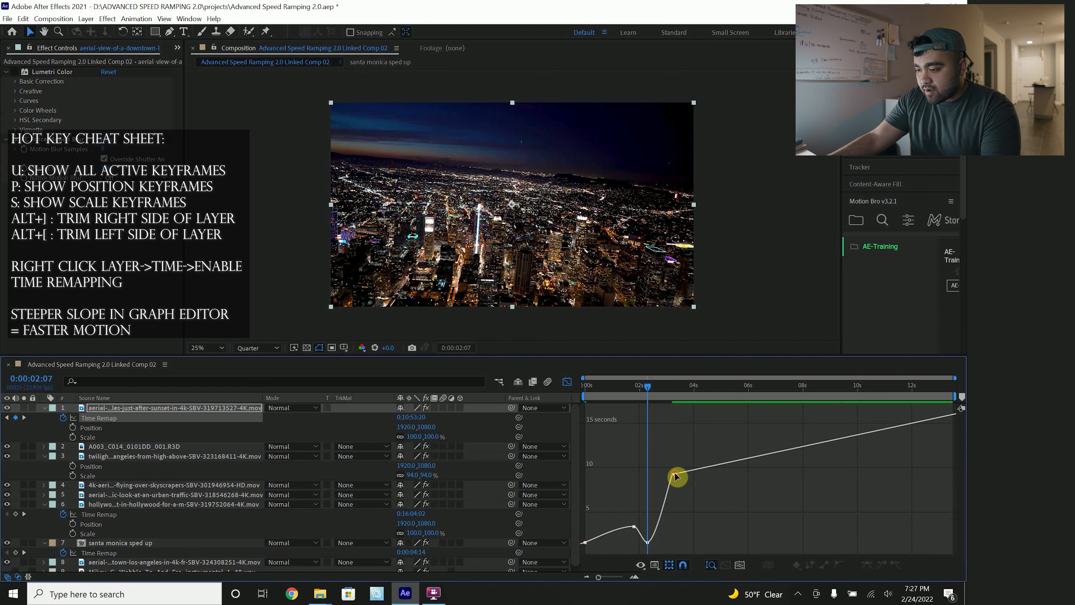
Ease into the clip-end Time Remap keyframe and pull its incoming handle down so the curve steepens toward the cut.
click(674, 473)
click(687, 489)
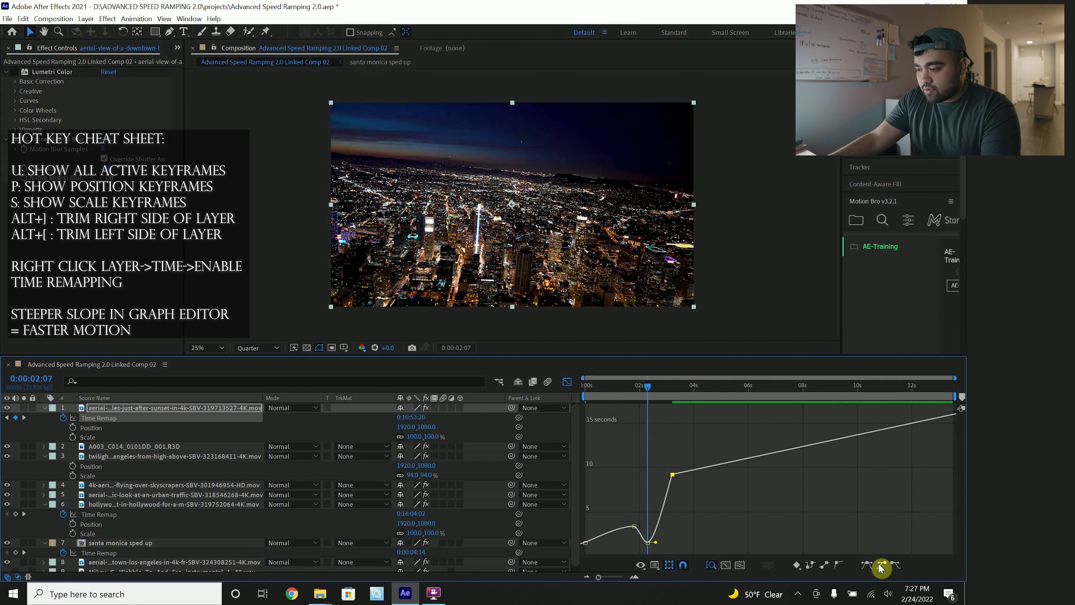
click(882, 566)
drag(665, 479, 665, 519)
Ease out of the first Time Remap keyframe and raise its outgoing handle so the curve climbs right from the start.
click(635, 576)
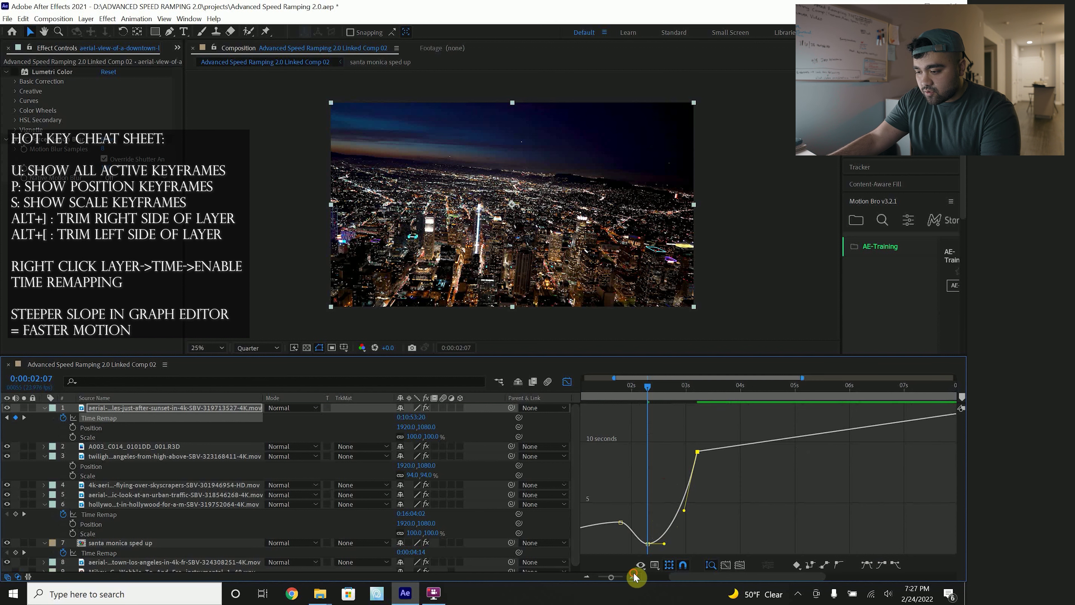
click(633, 574)
drag(704, 574, 649, 574)
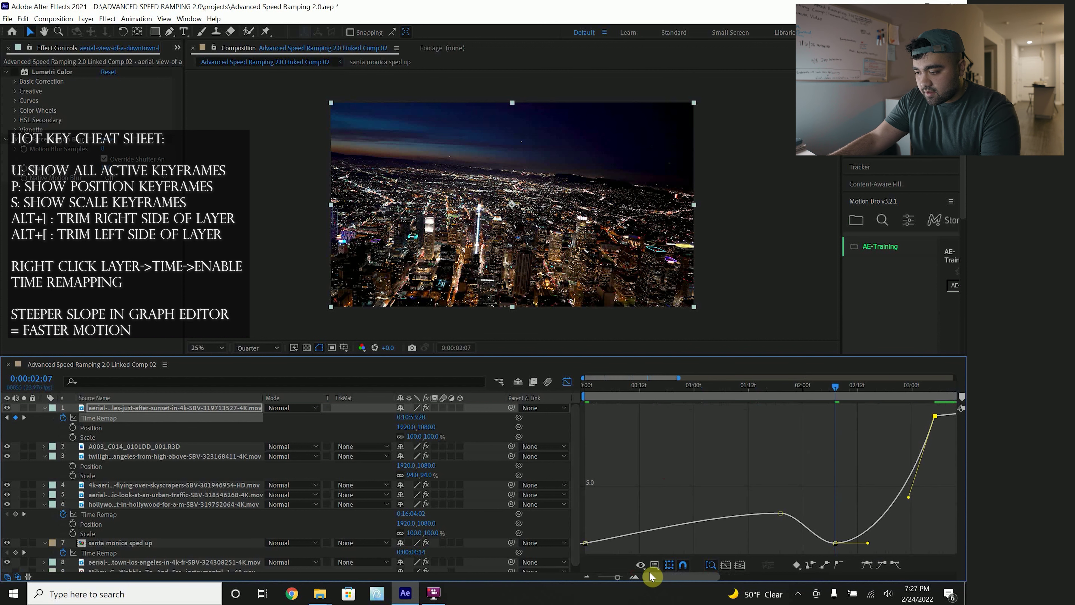
click(585, 544)
click(896, 566)
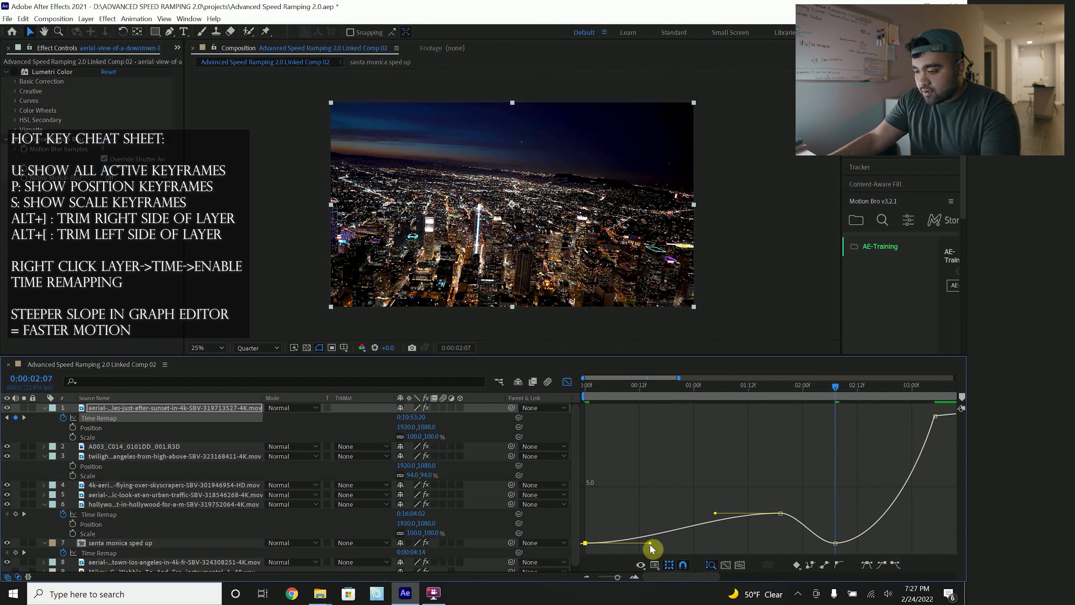
click(587, 543)
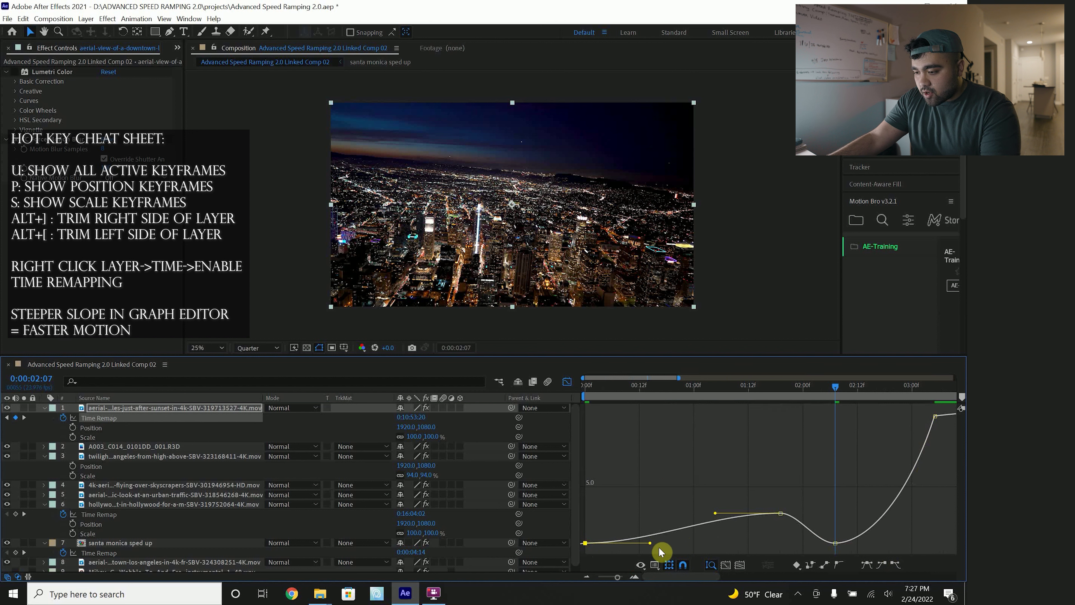
drag(650, 542, 649, 533)
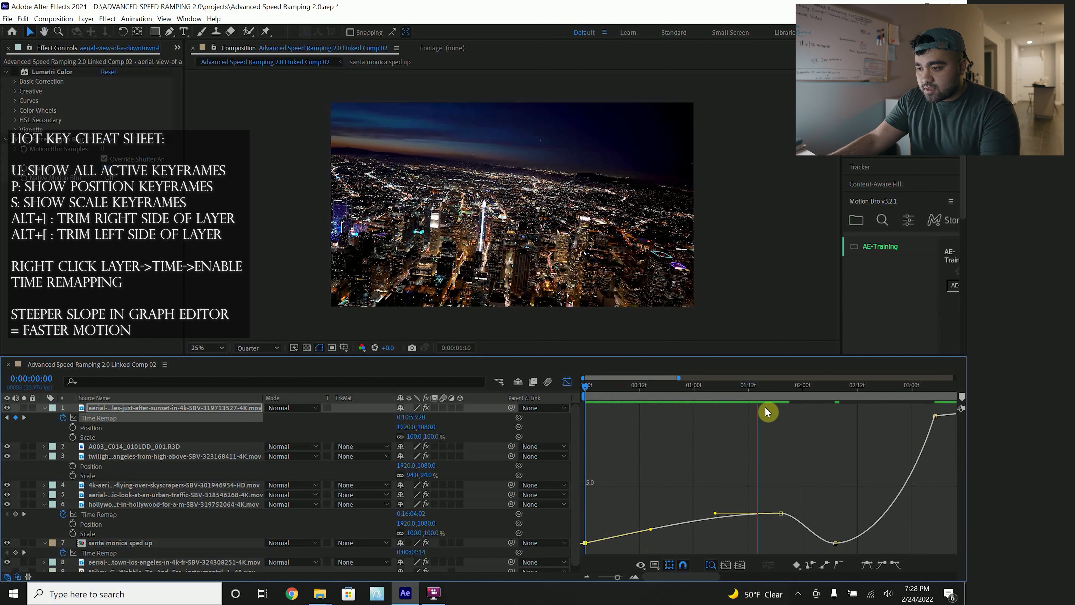
End the work area around 0:00:03:04 and play back the eased reverse speed ramp.
key(space)
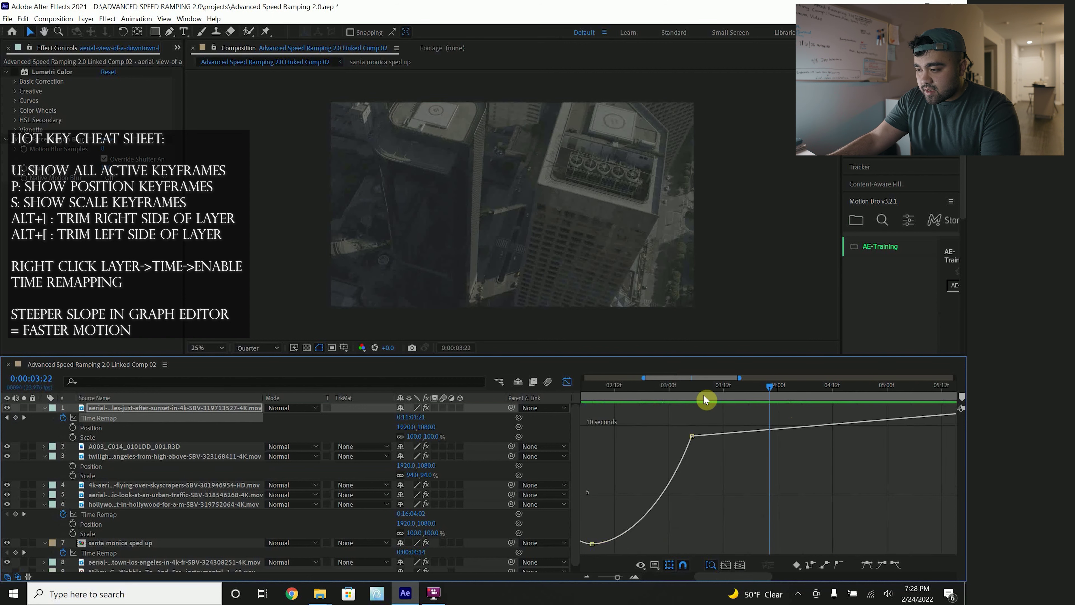
click(687, 387)
key(space)
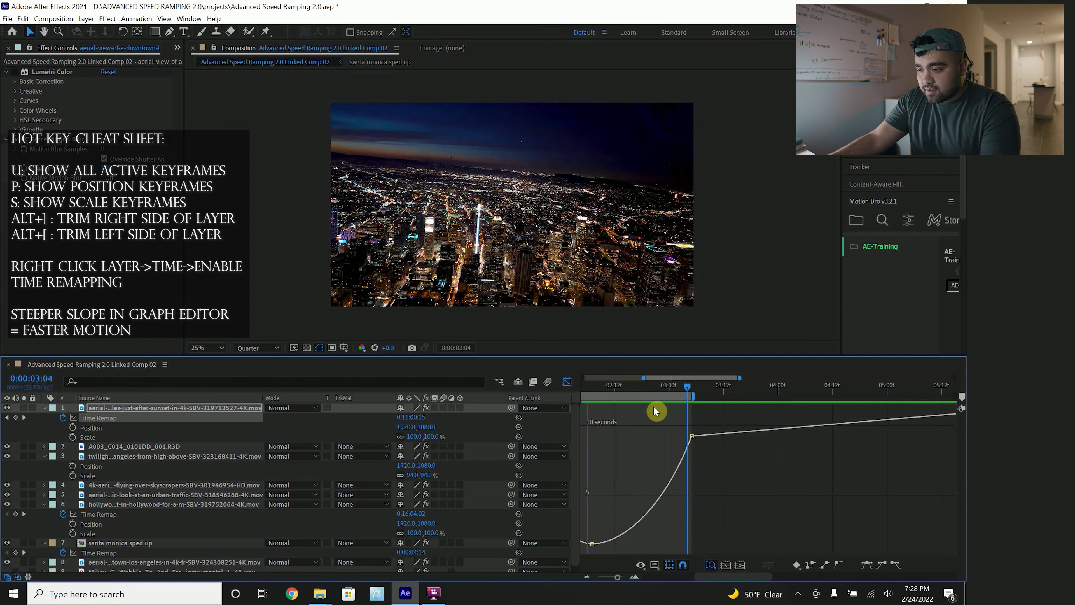
key(space)
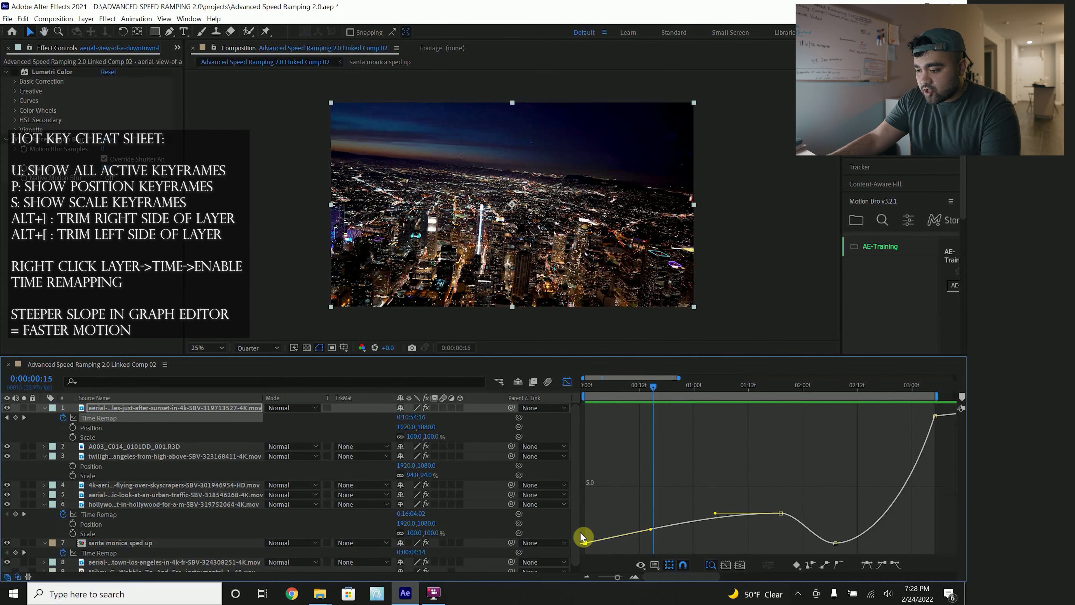
Close the Graph Editor, show the whole timeline and shift layer 1 later so it starts at about 4 seconds.
click(567, 382)
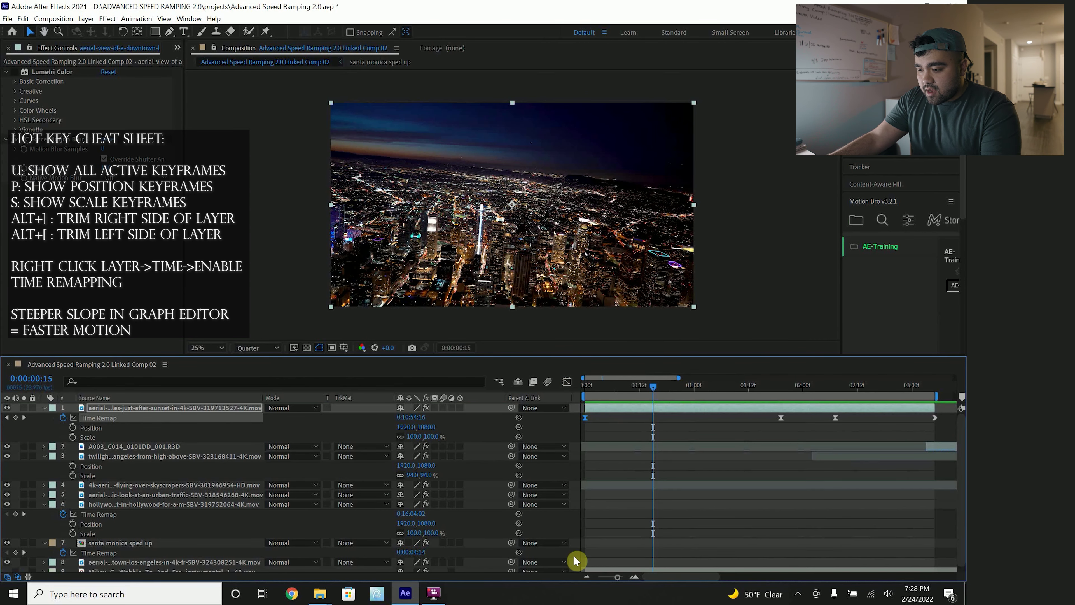
click(587, 577)
click(587, 578)
drag(606, 407, 715, 417)
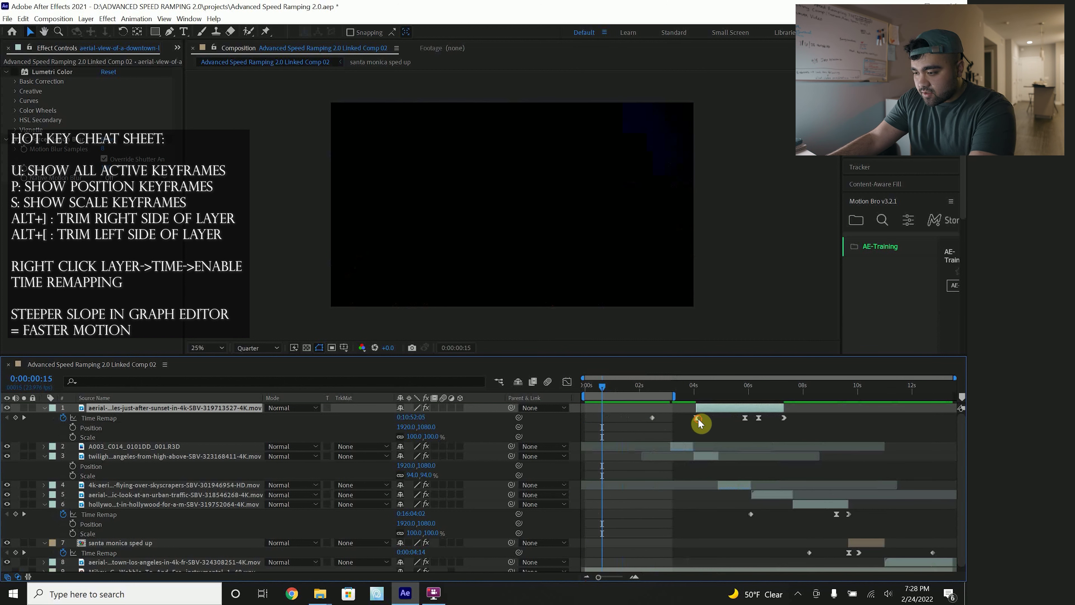
Move layer 1 back to start at 0:00:00:00, show its Time Remap curve in the Graph Editor and play it back.
drag(697, 418, 586, 392)
click(599, 388)
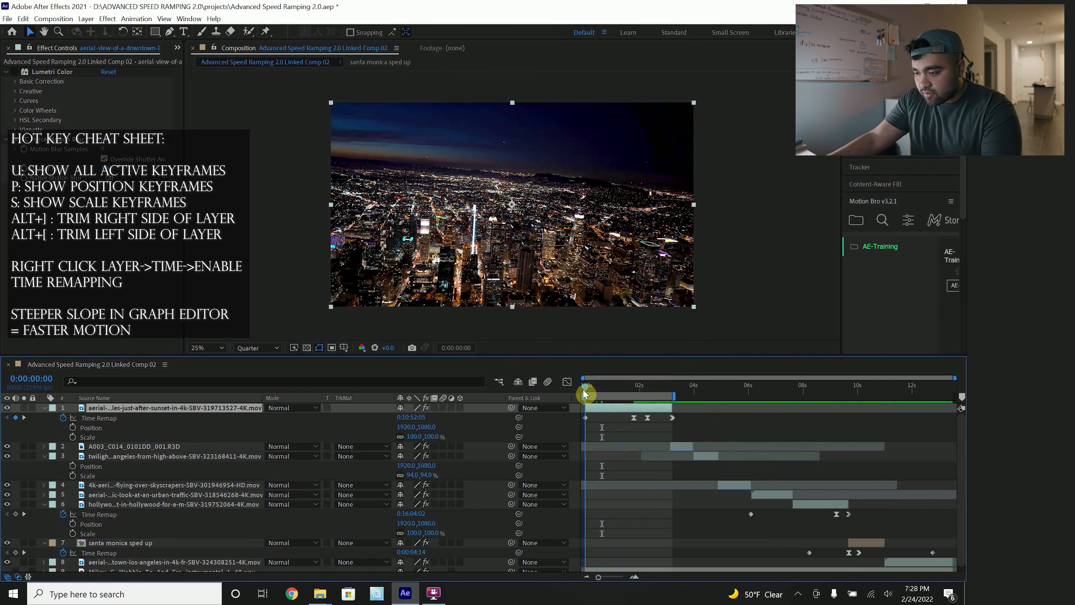
click(584, 421)
click(567, 383)
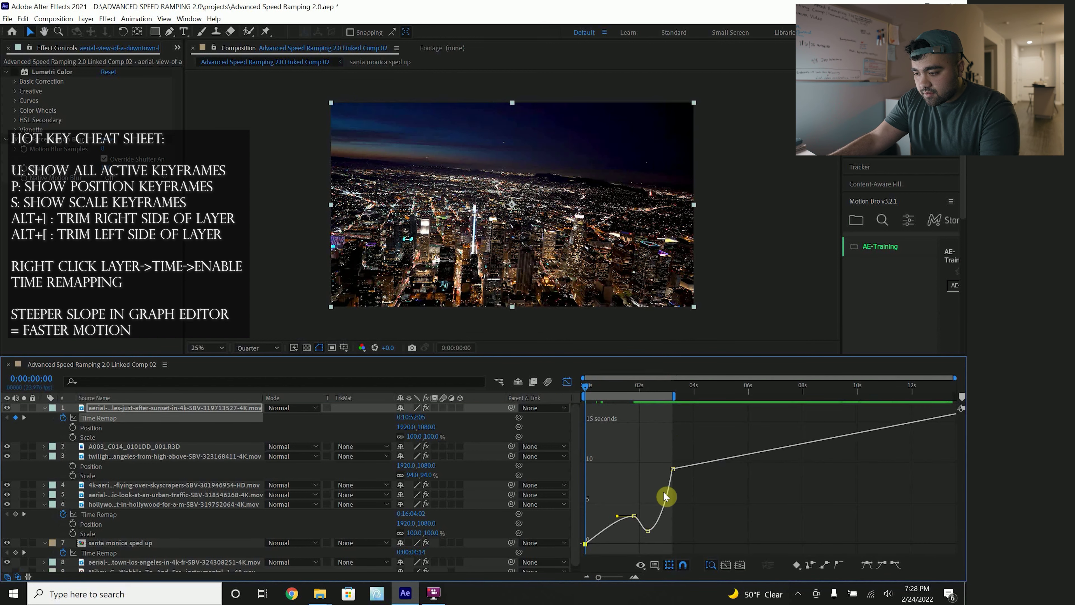
key(space)
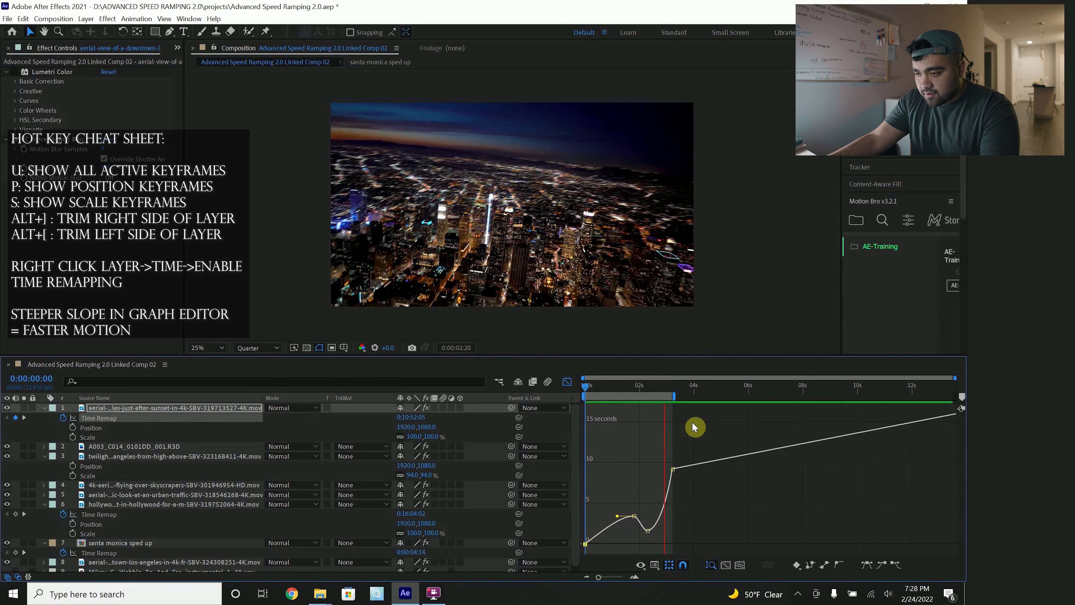
Lower the incoming handle and raise and lengthen the outgoing handle of the Time Remap keyframe at the curve's first peak.
click(632, 388)
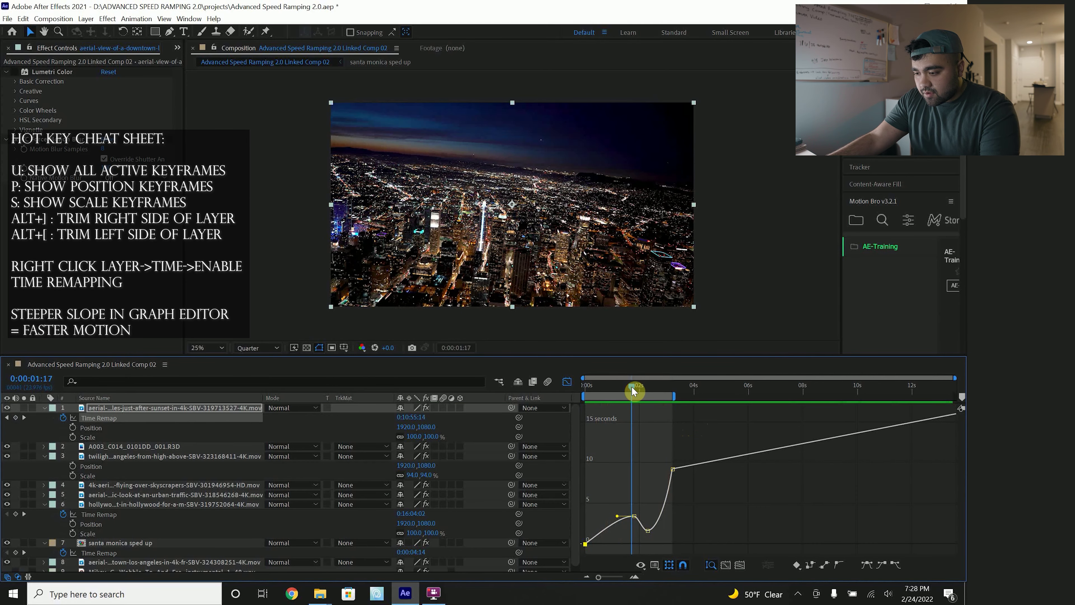
drag(632, 385, 626, 390)
key(space)
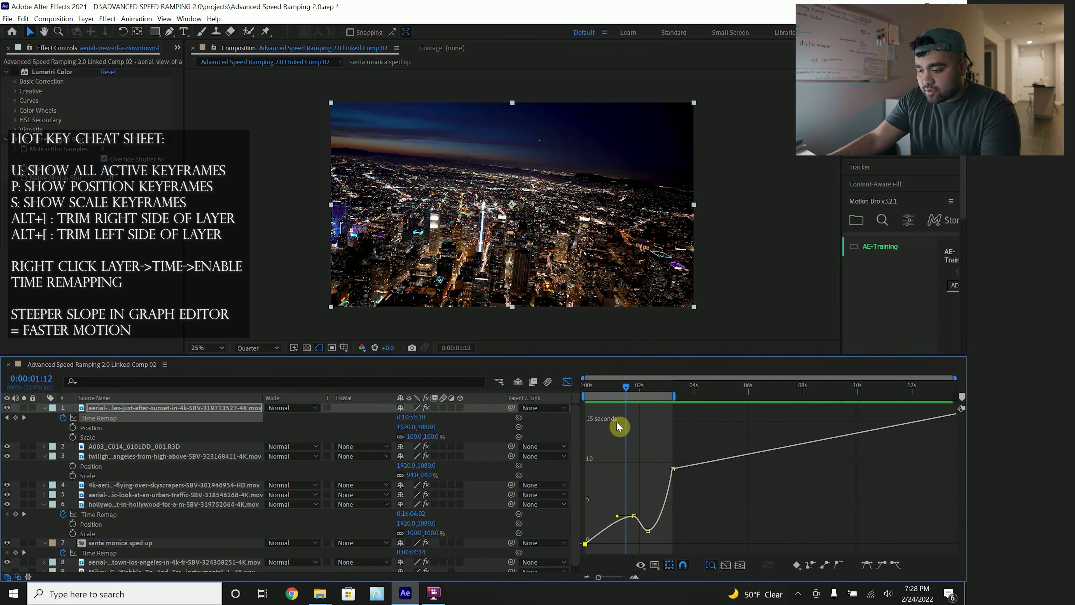
click(635, 577)
click(633, 578)
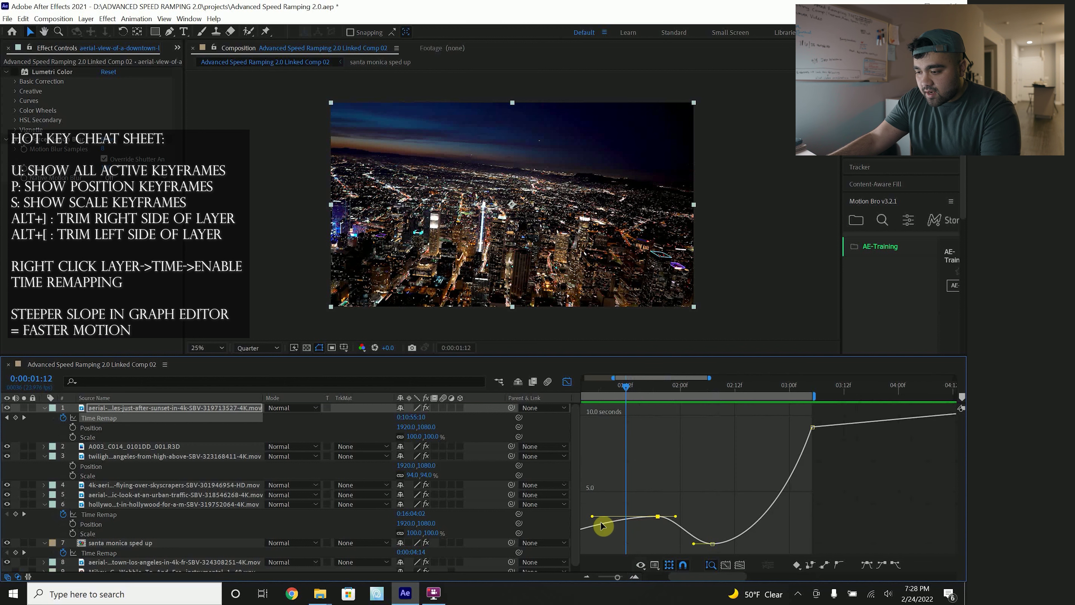
drag(592, 516, 609, 526)
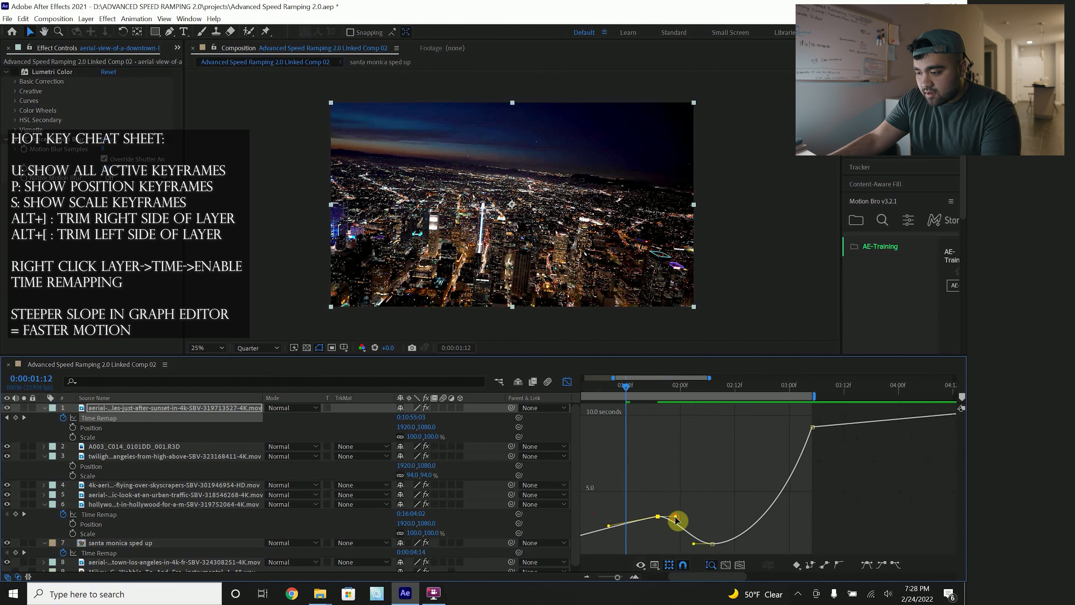
drag(675, 513, 689, 513)
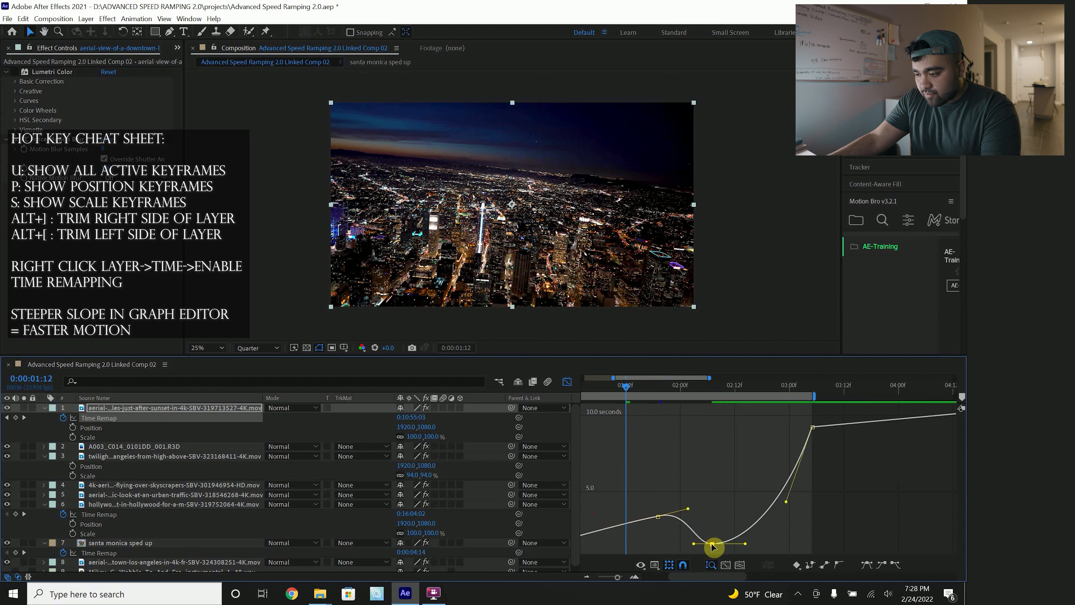
Tilt the dip keyframe's handles upward through the point and lengthen the handles between peak and dip so the reverse section steepens.
drag(745, 545, 695, 553)
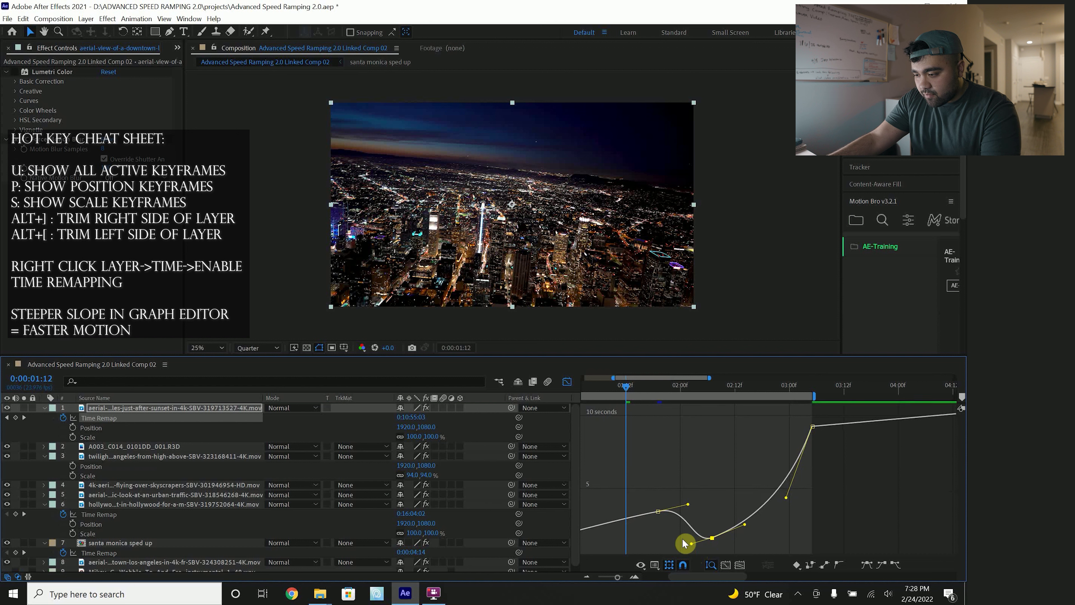
mouse_move(664, 390)
mouse_down()
mouse_move(644, 389)
mouse_move(671, 395)
mouse_up()
click(677, 386)
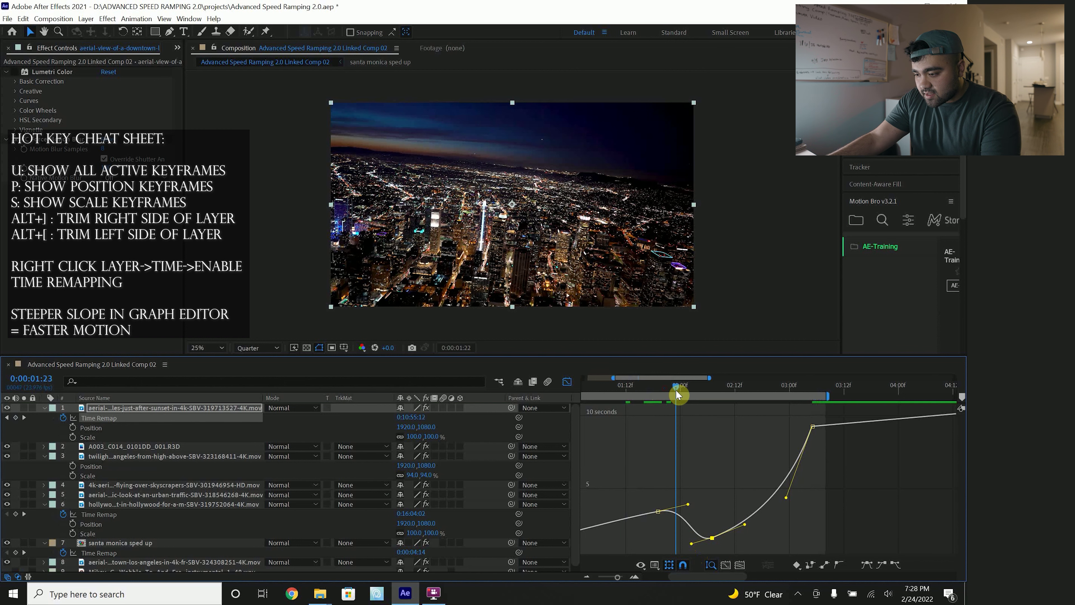
drag(689, 504, 693, 503)
mouse_move(691, 544)
mouse_down()
mouse_move(680, 546)
mouse_move(682, 530)
mouse_up()
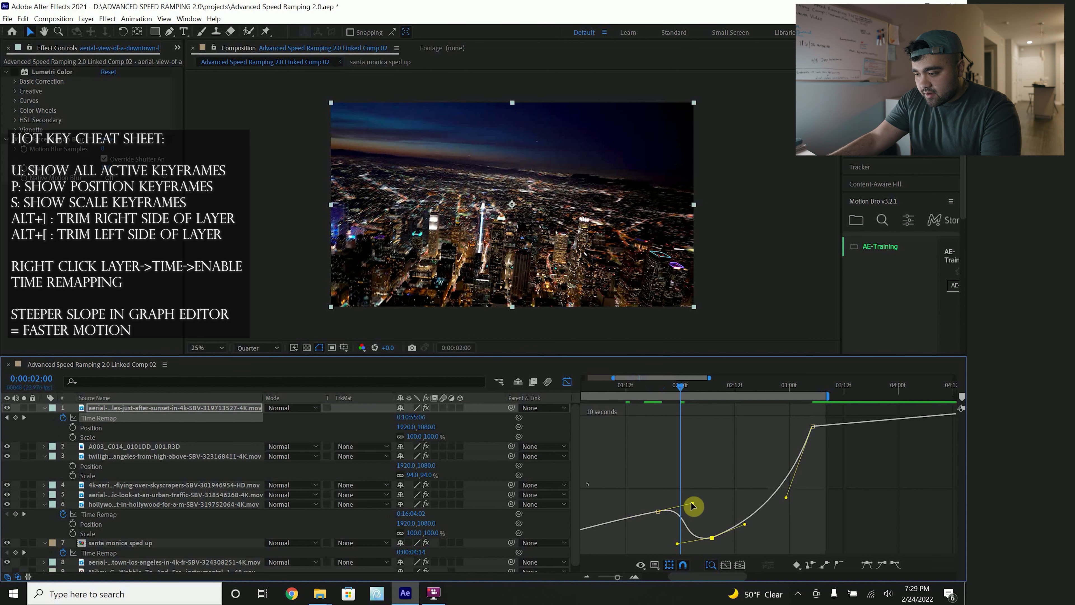
drag(693, 504, 695, 505)
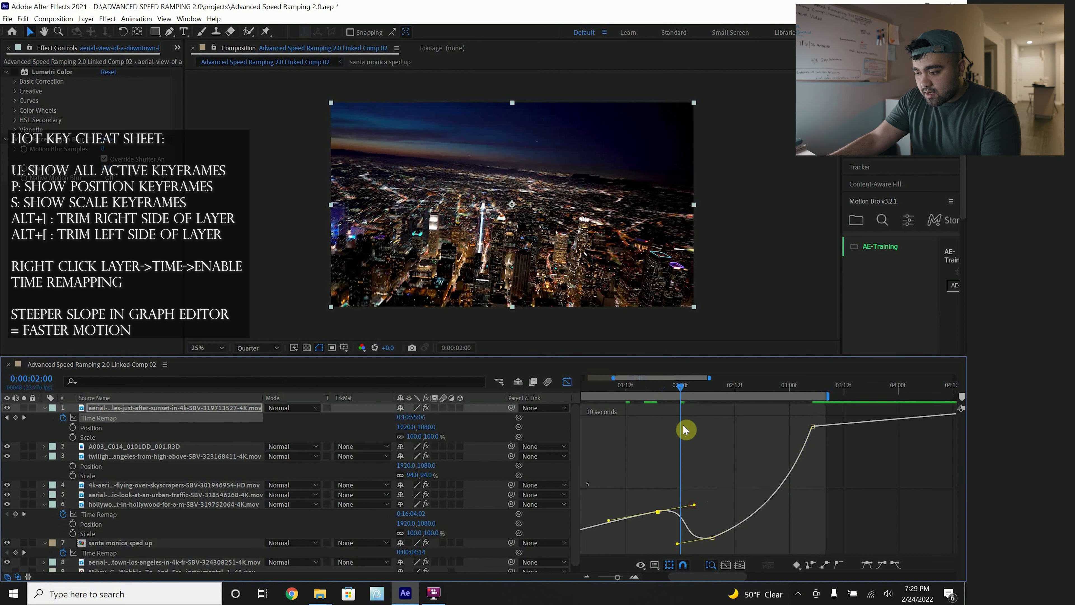
Play back the reshaped reverse ramp on layer 1 from about 0:00:00:19.
drag(680, 386, 595, 377)
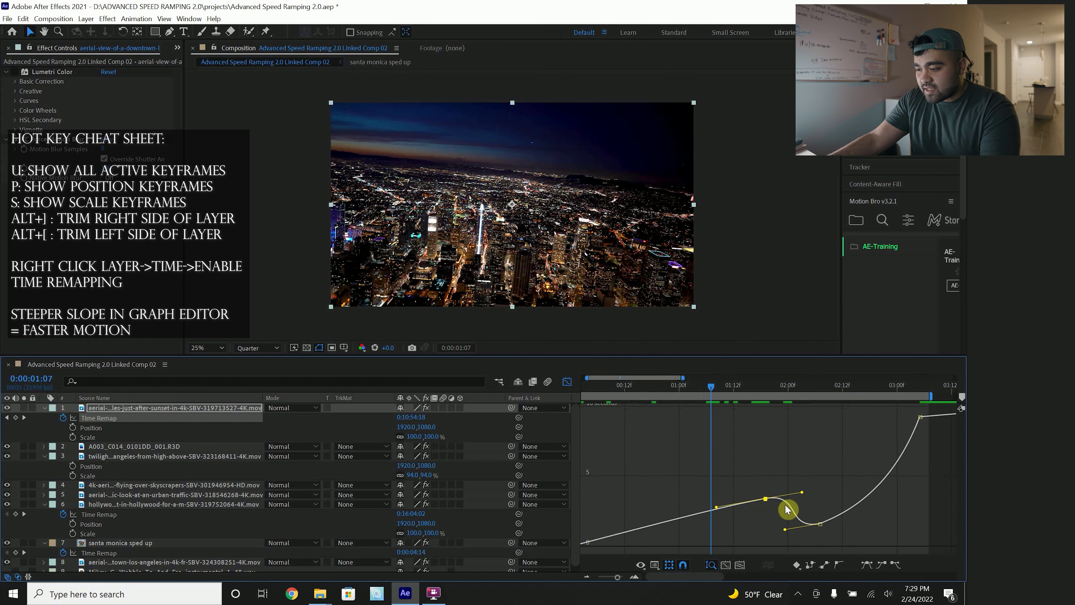
drag(707, 388, 656, 386)
key(space)
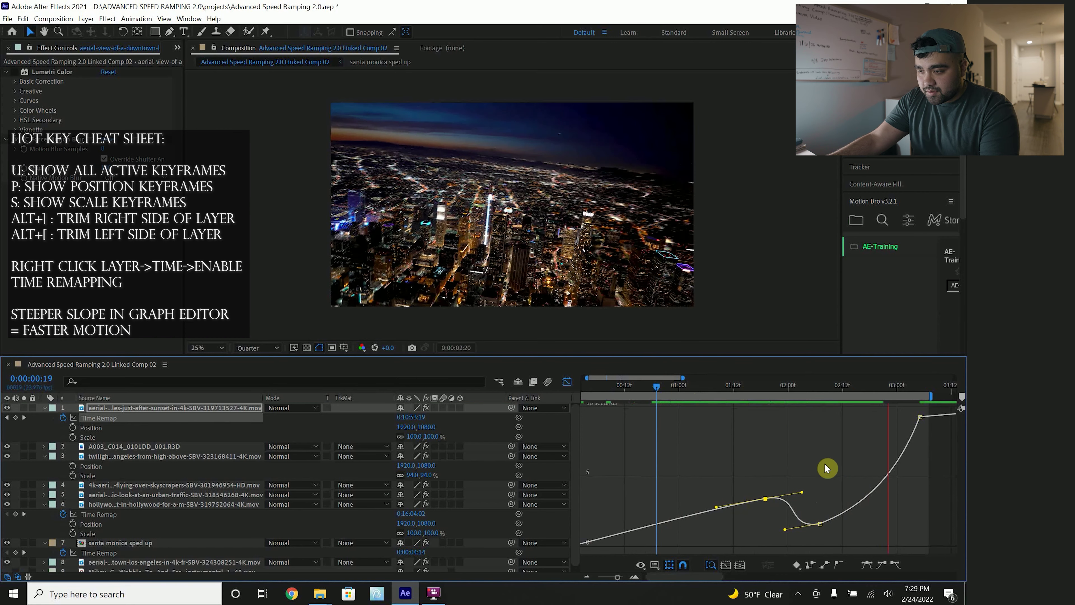
Shorten the handles between the peak and dip keyframes, then shorten the last Time Remap keyframe's incoming handle.
drag(801, 492, 796, 533)
click(787, 535)
drag(771, 384, 693, 386)
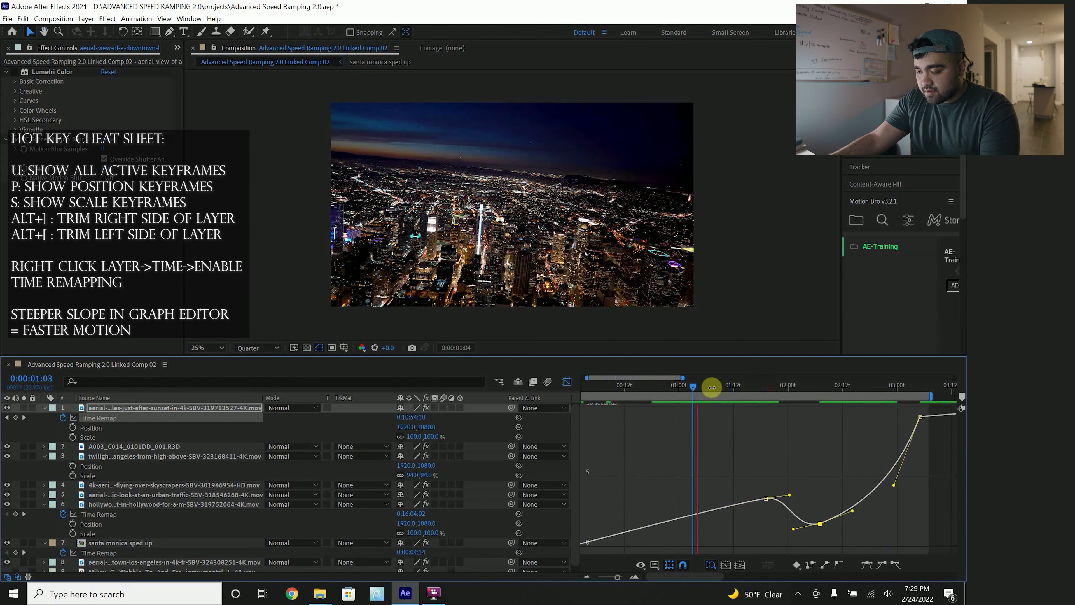
key(space)
drag(893, 485, 903, 475)
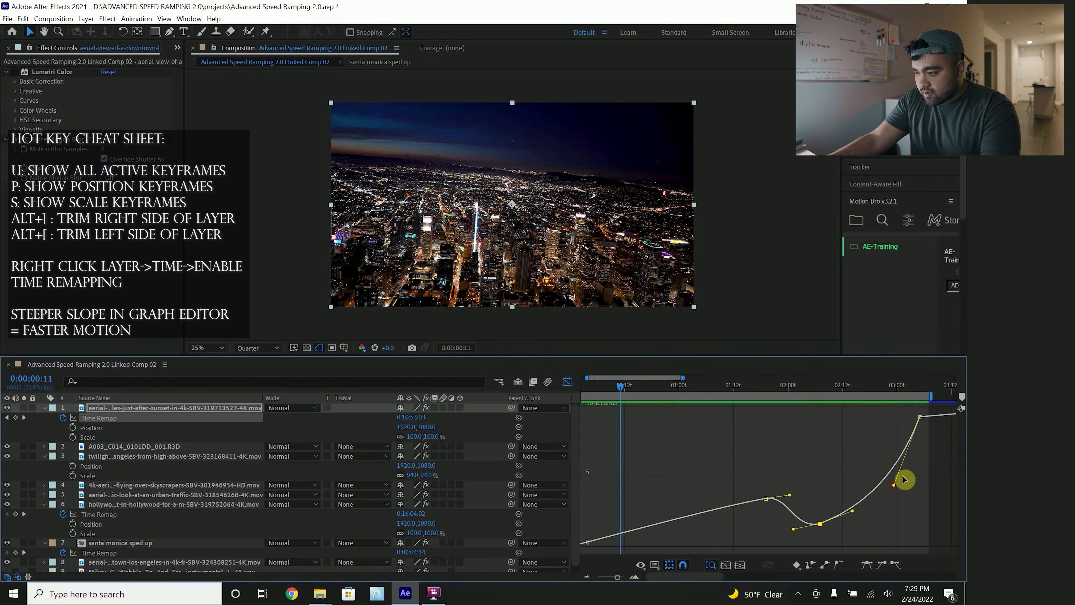
Show the whole curve and move layer 1's last Time Remap keyframe earlier to about 0:00:02:21.
click(587, 577)
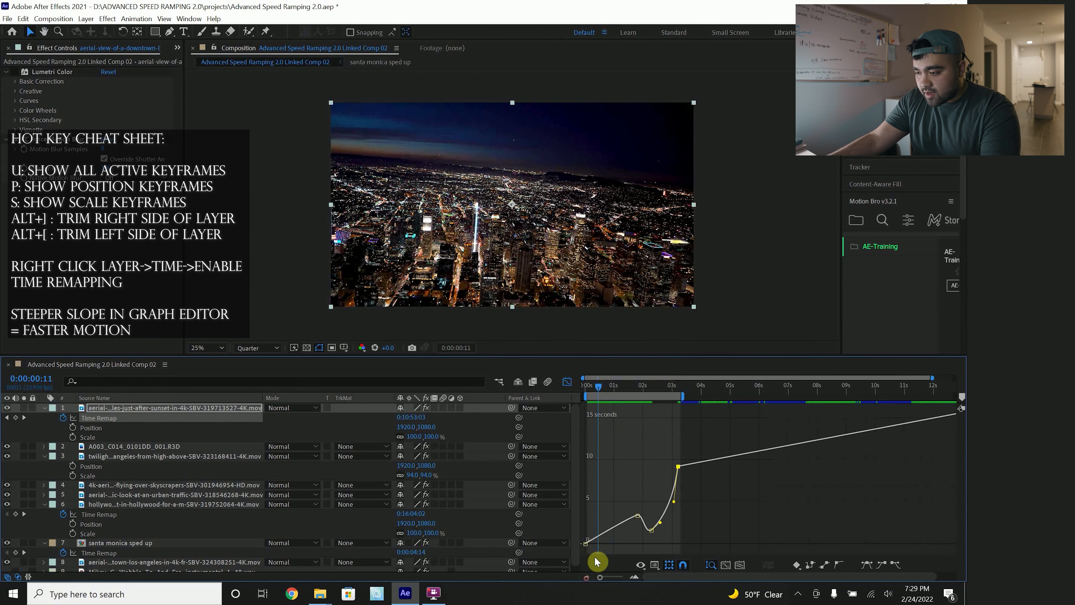
mouse_move(683, 387)
mouse_down()
mouse_move(703, 386)
mouse_move(675, 402)
mouse_up()
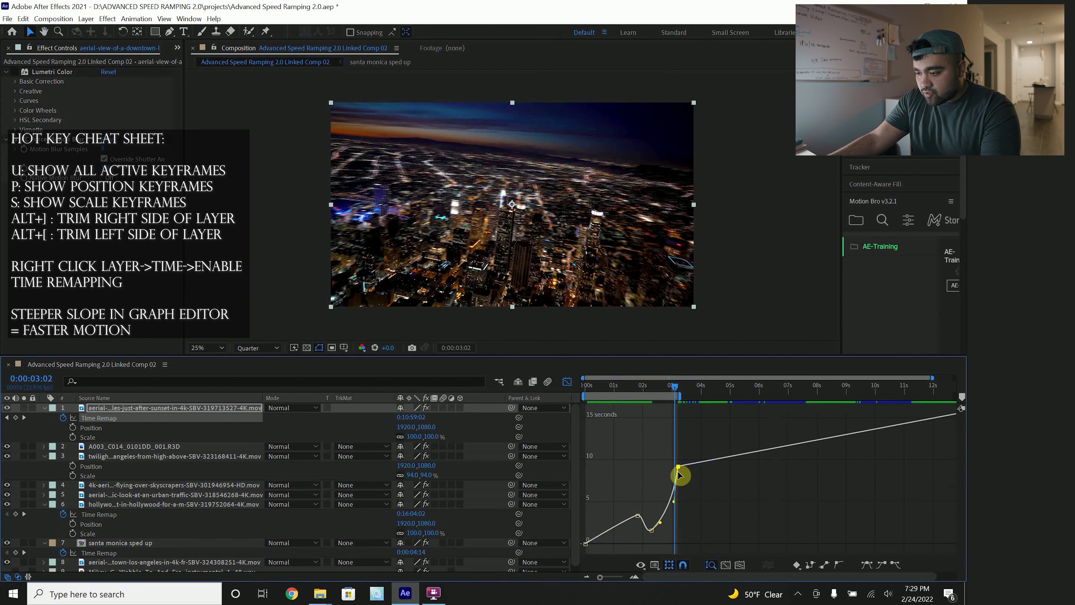
drag(678, 468, 669, 466)
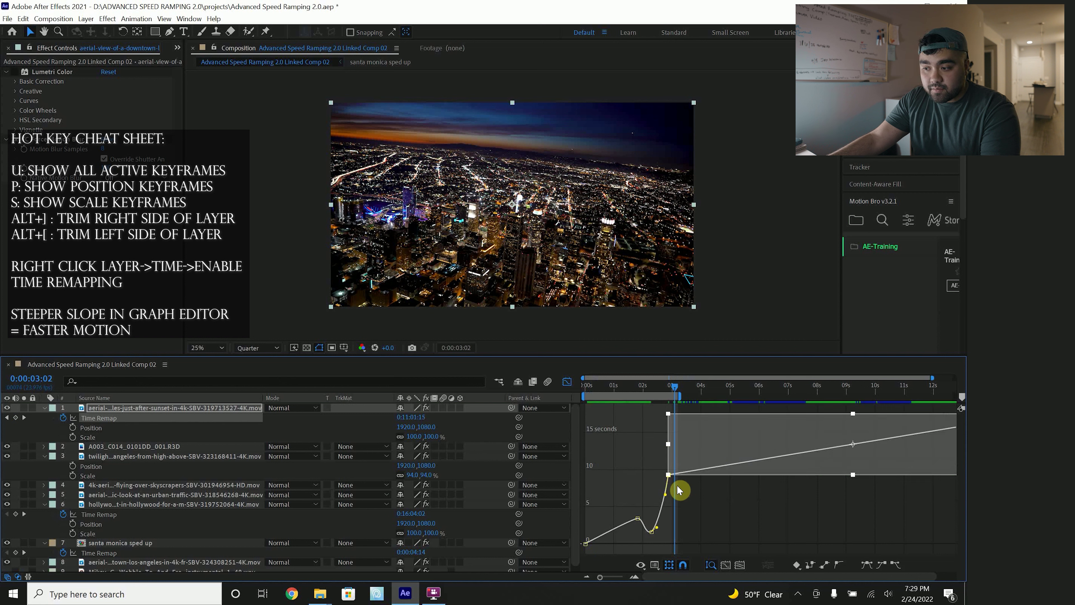
Review layer 1's Time Remap keyframes and curve, and play back the tightened ramp from the start of the composition.
click(636, 388)
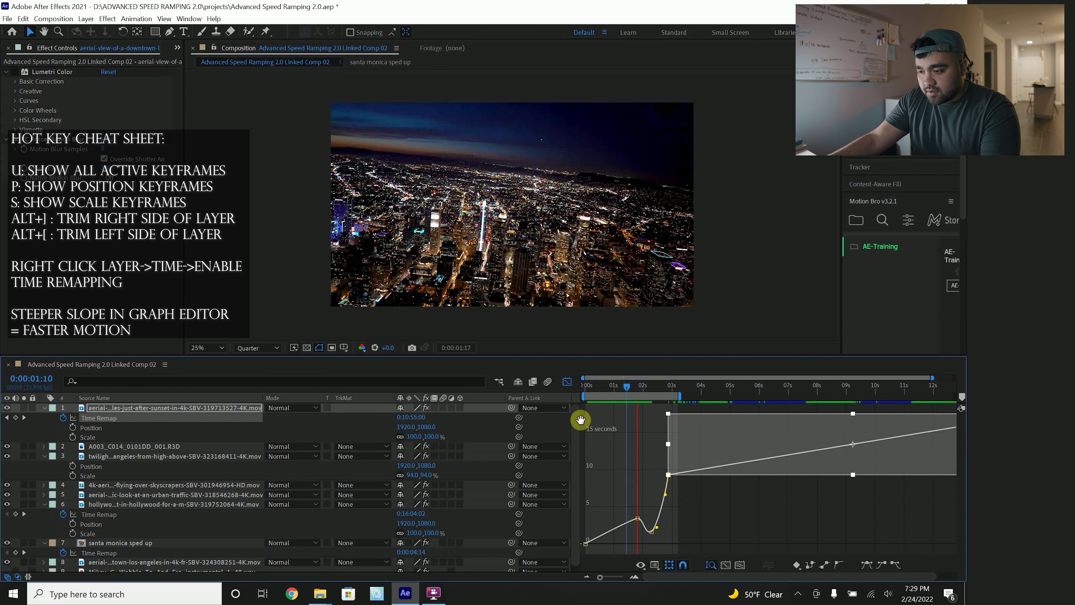
click(567, 382)
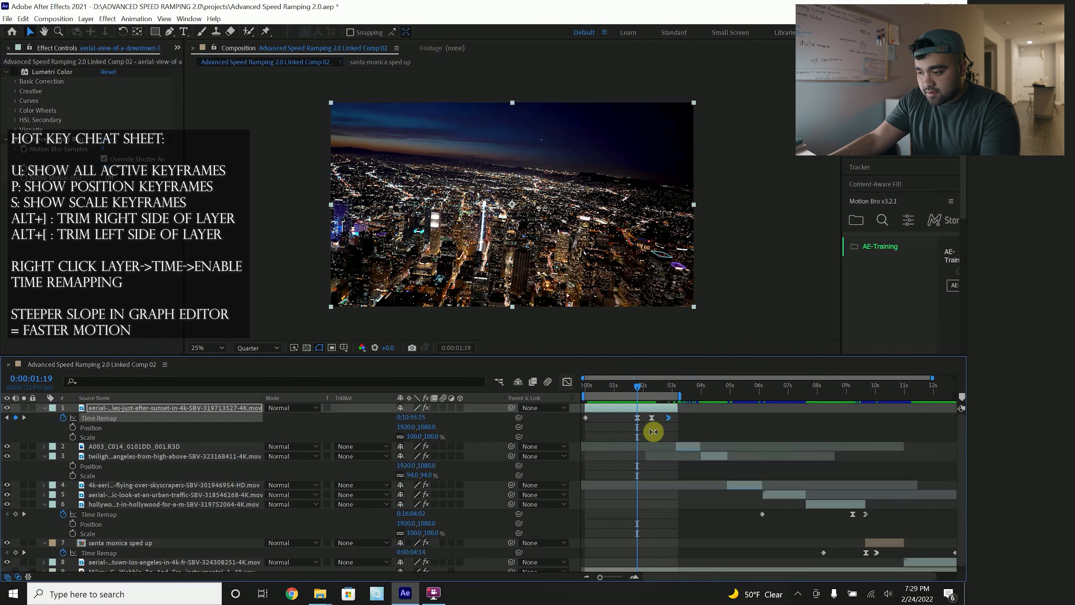
click(567, 383)
click(698, 495)
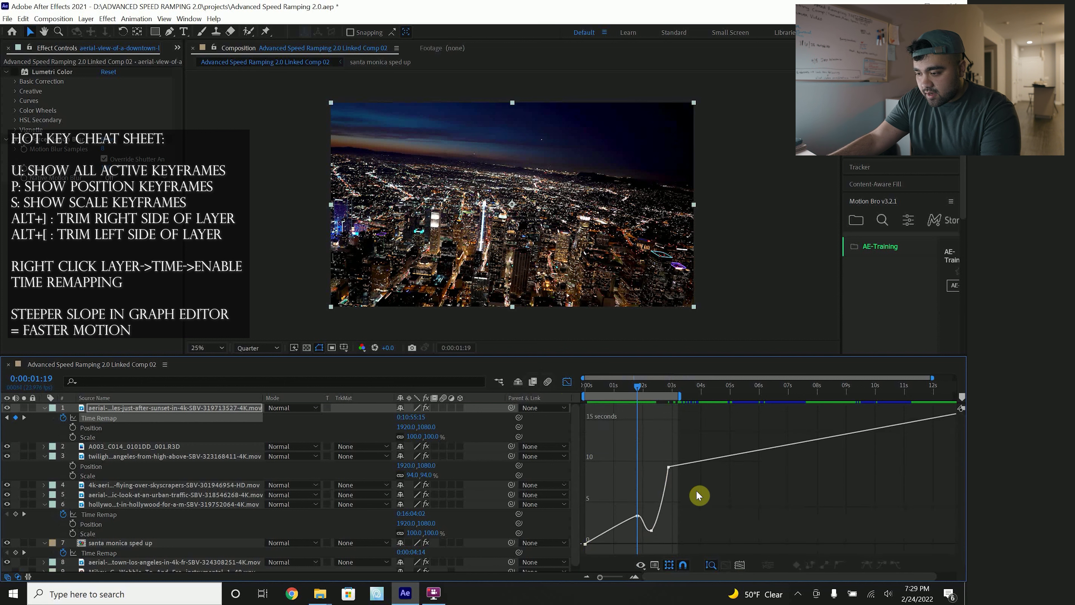
drag(631, 387, 589, 384)
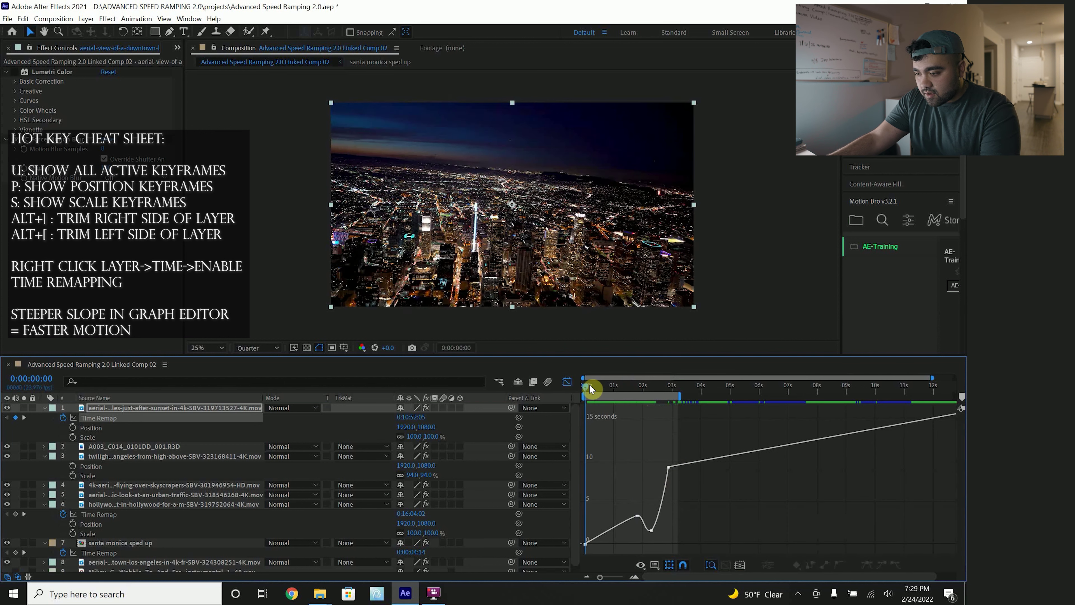
key(space)
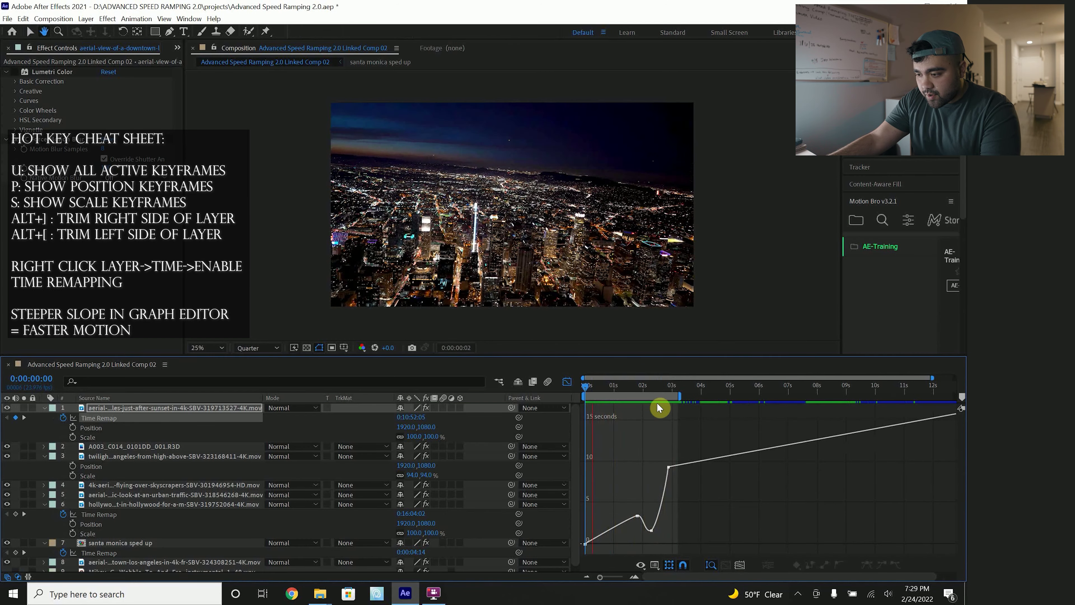
Close the Graph Editor and trim the end of layer 1 at its last Time Remap keyframe, 0:00:02:21.
key(space)
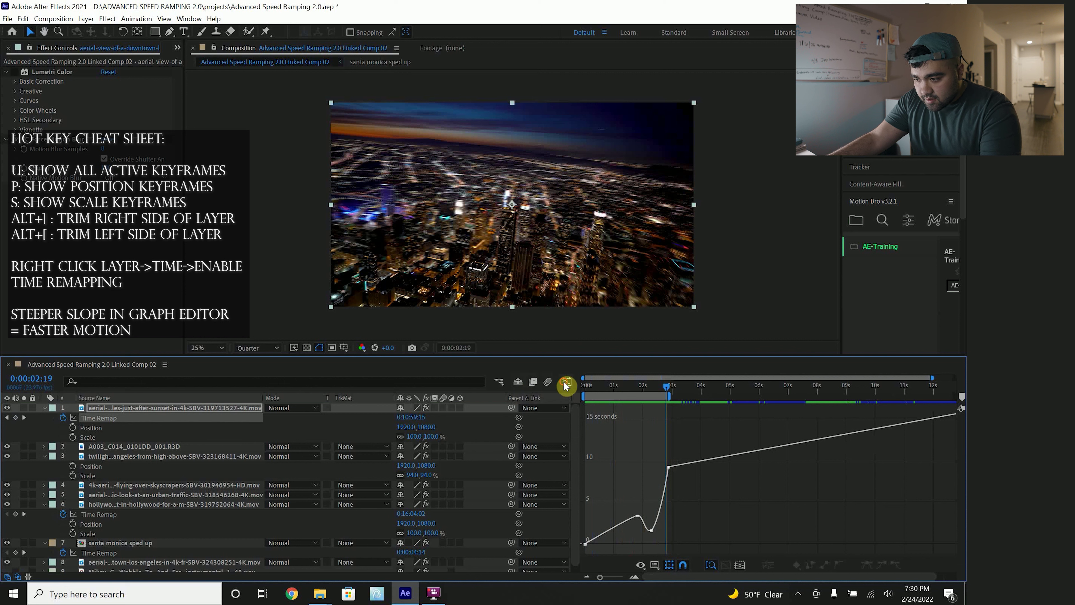
click(566, 381)
drag(664, 389, 667, 390)
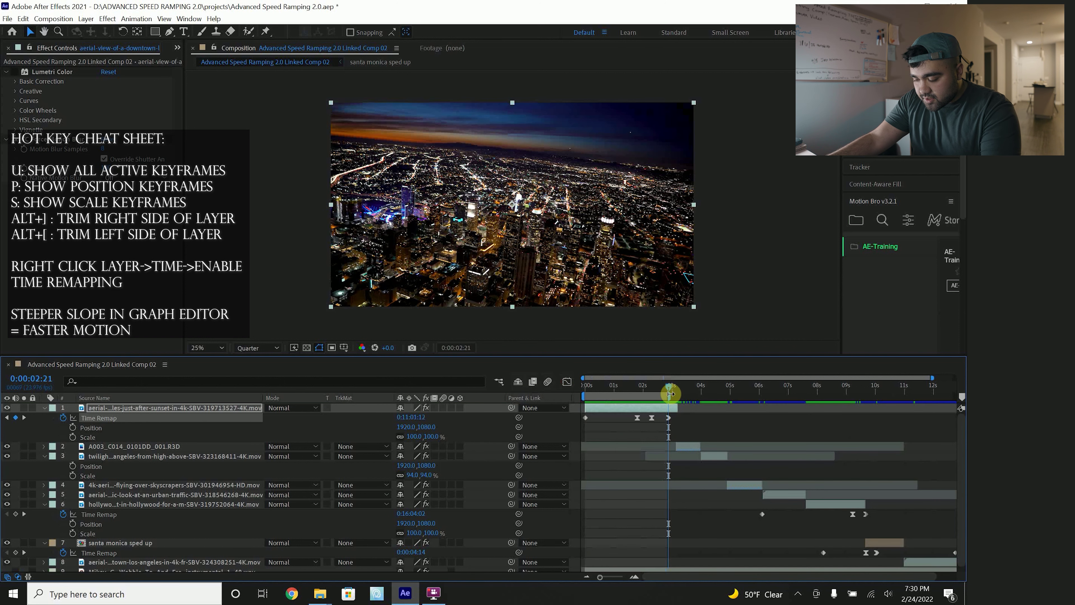
key(alt+])
Slide layer A003_C014_0101DD_001.R3D earlier so it begins right after layer 1, and enable time remapping on it.
drag(669, 393, 694, 396)
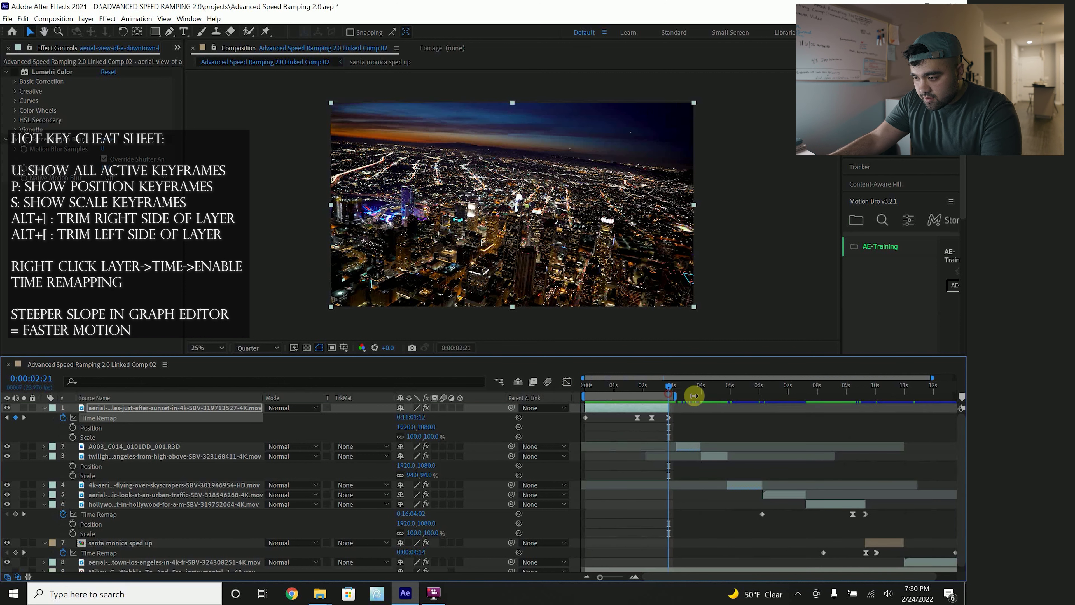
drag(690, 444, 682, 444)
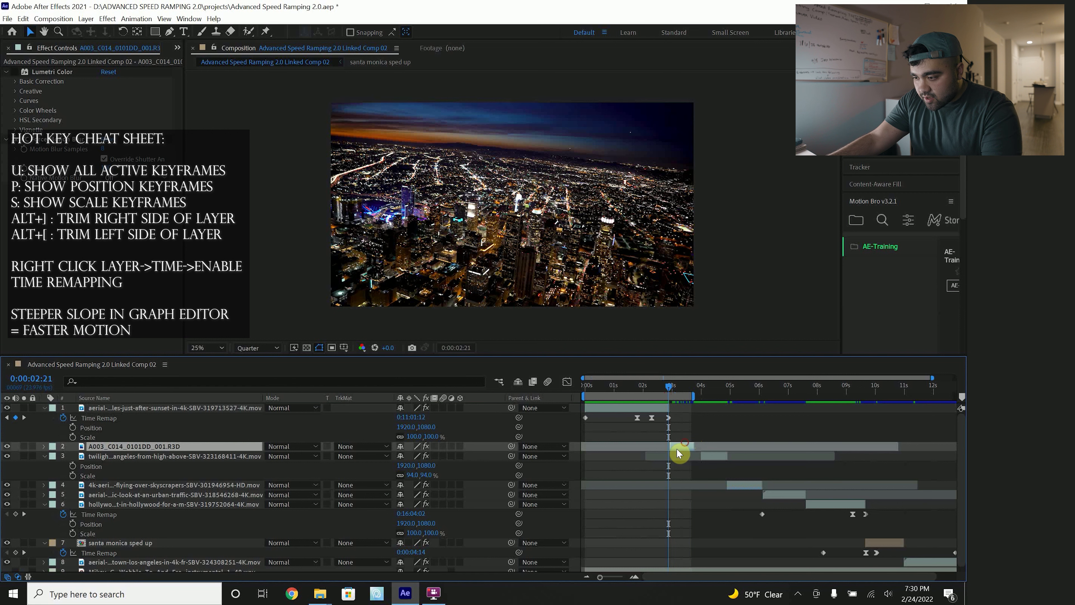
right_click(677, 449)
mouse_move(728, 206)
click(845, 204)
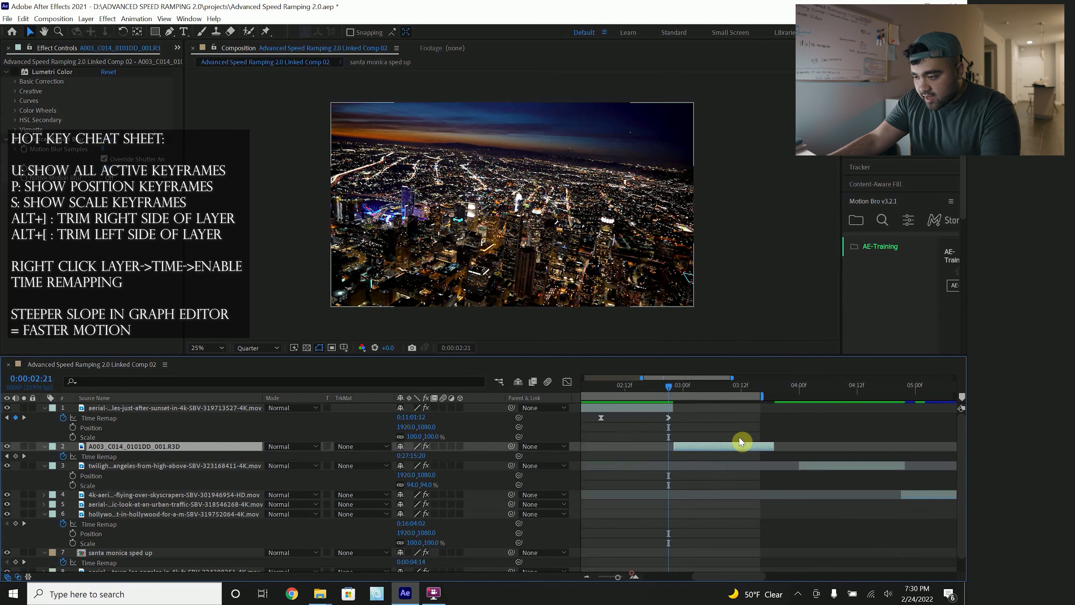
Add a Time Remap keyframe to A003_C014_0101DD_001.R3D at 0:00:03:04.
drag(664, 385, 686, 389)
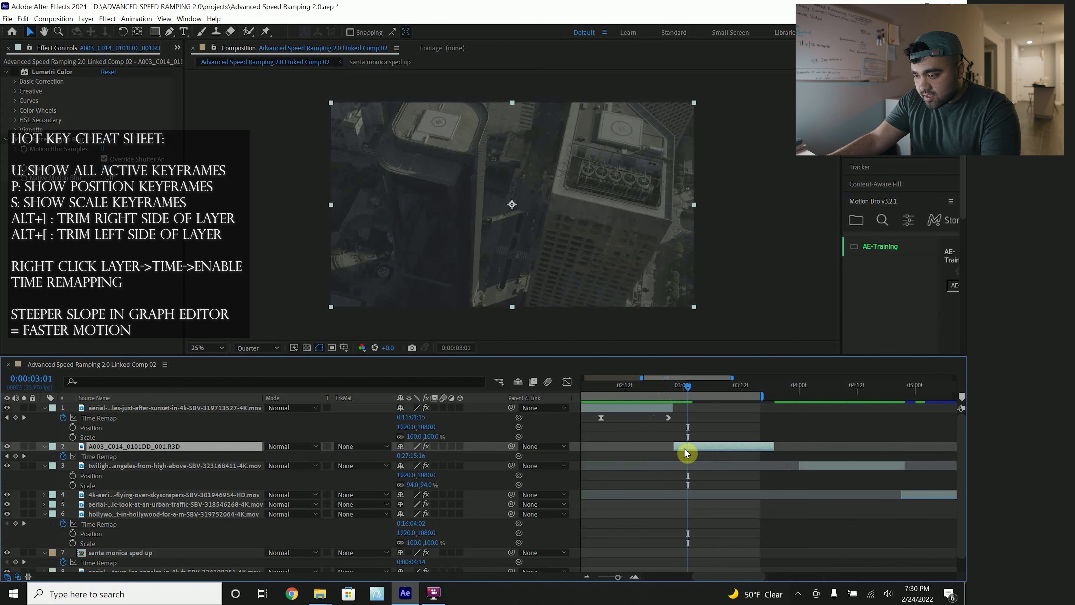
click(702, 388)
right_click(711, 444)
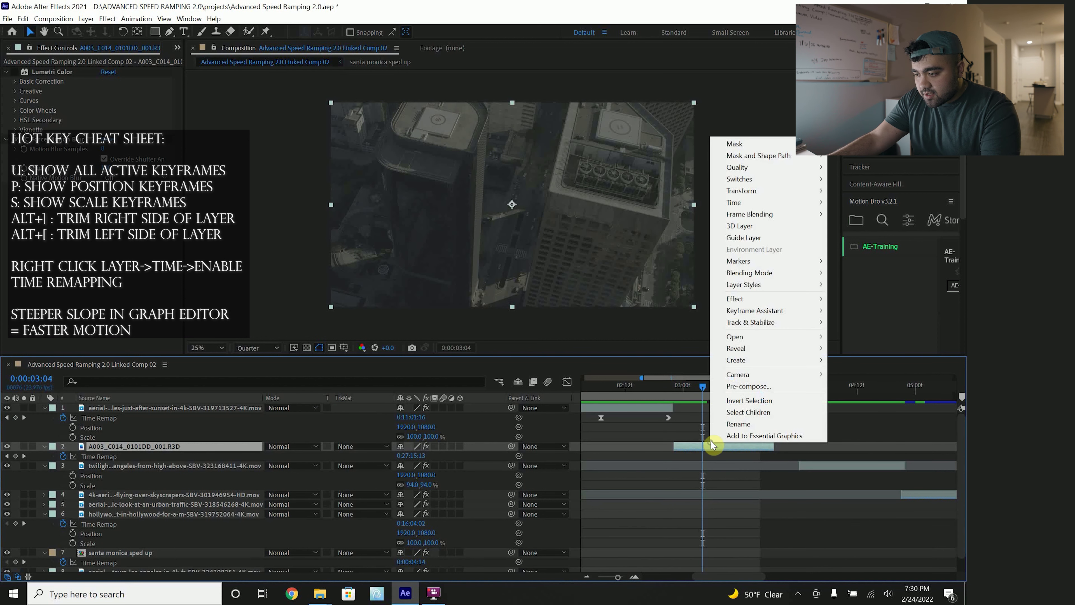
click(688, 445)
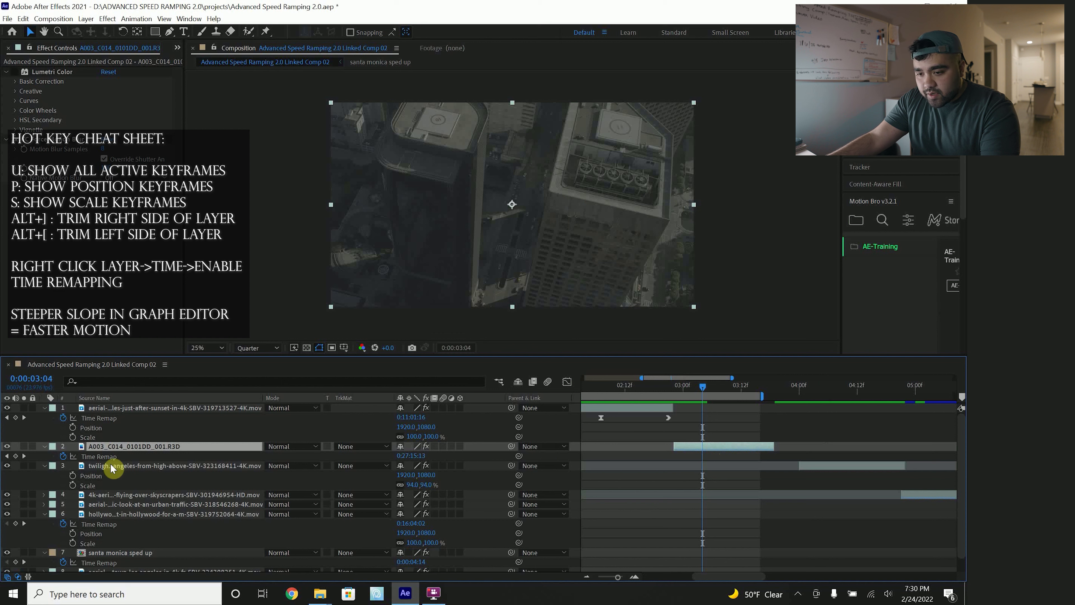
click(16, 457)
Set a Time Remap keyframe at the visible start of A003_C014_0101DD_001.R3D, 0:00:02:22, by moving the one from 0:00:01:16 there.
click(622, 391)
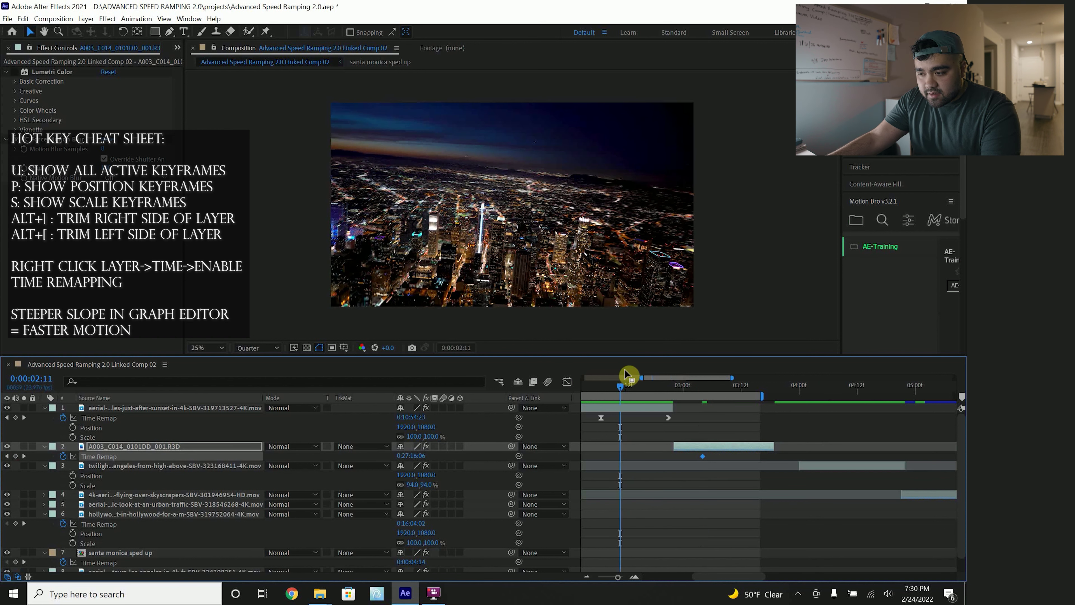
drag(621, 389, 516, 410)
mouse_move(604, 392)
mouse_down()
mouse_move(618, 390)
mouse_move(591, 391)
mouse_up()
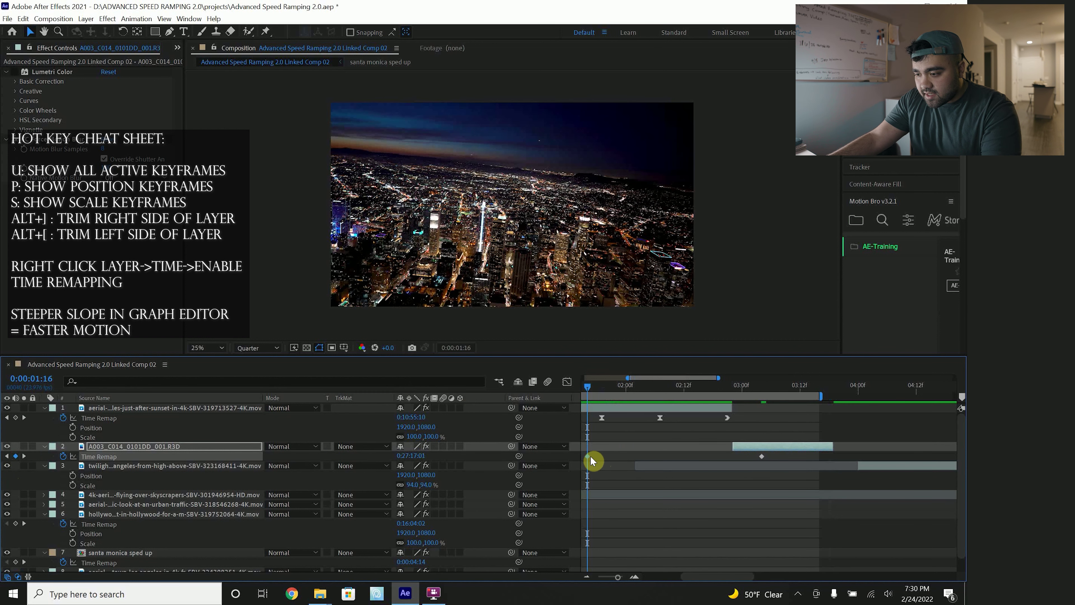
drag(590, 457, 737, 468)
click(733, 389)
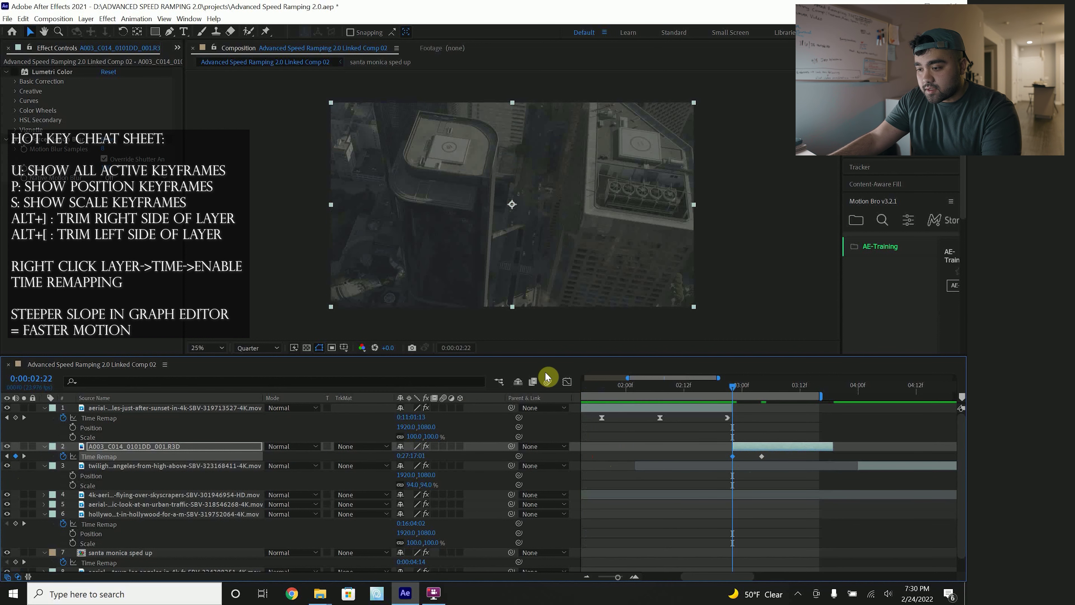
Reshape the Time Remap curve of A003_C014_0101DD_001.R3D to start steeply and ease into 0:00:03:04, and preview the transition from layer 1.
click(567, 381)
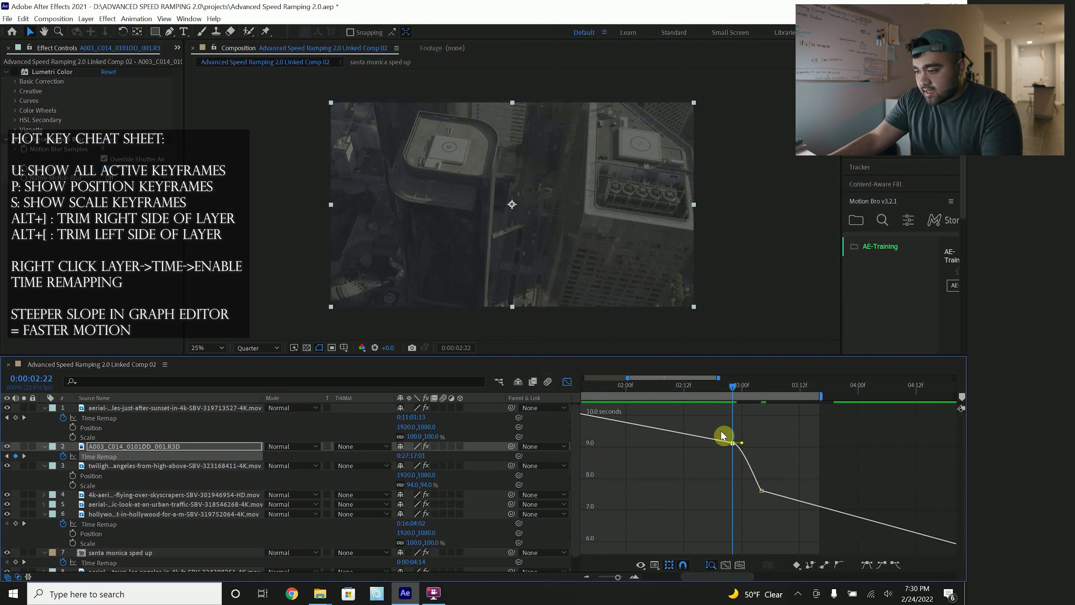
drag(742, 445, 736, 475)
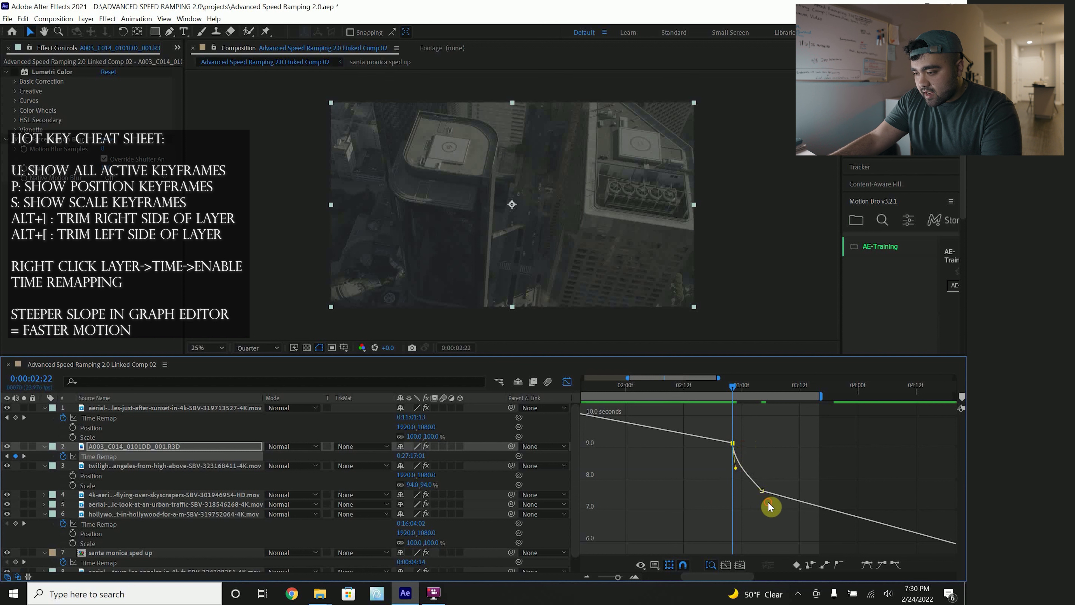
click(761, 491)
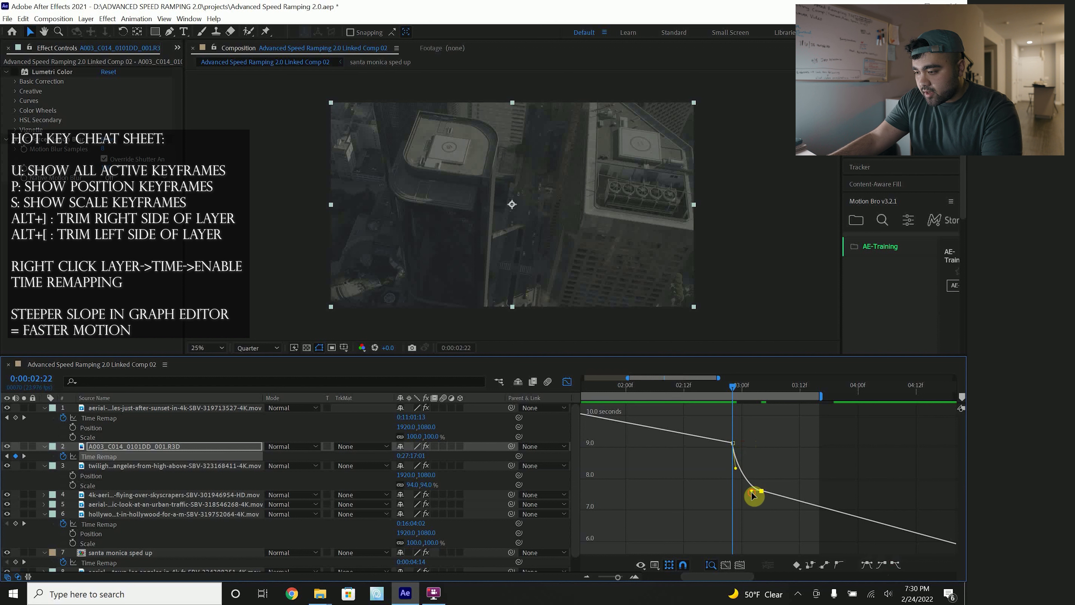
drag(752, 492, 733, 468)
drag(713, 386, 667, 385)
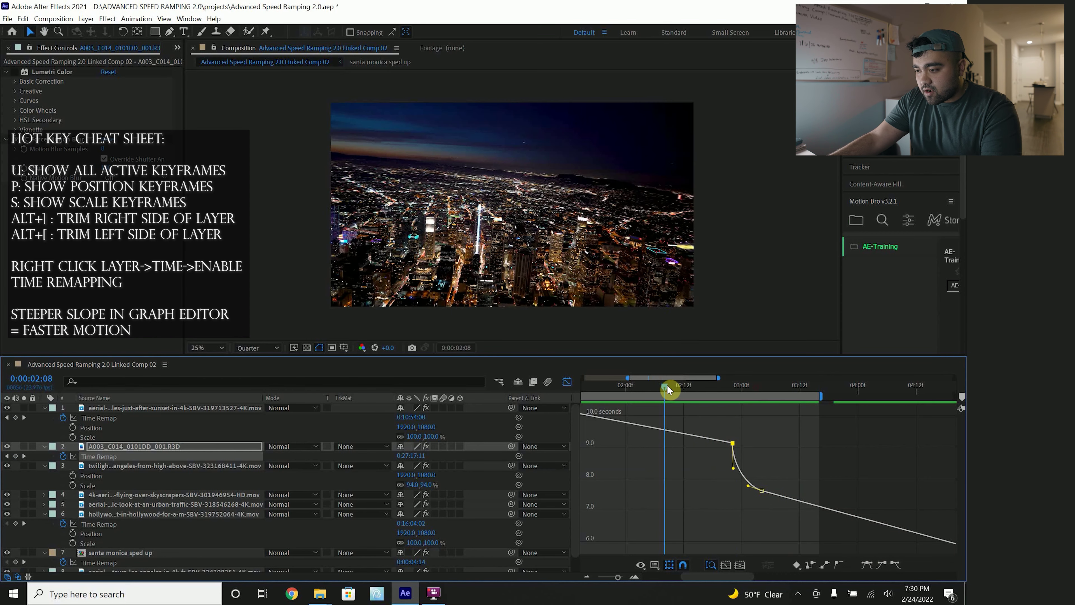
key(space)
key(space)
click(679, 386)
key(space)
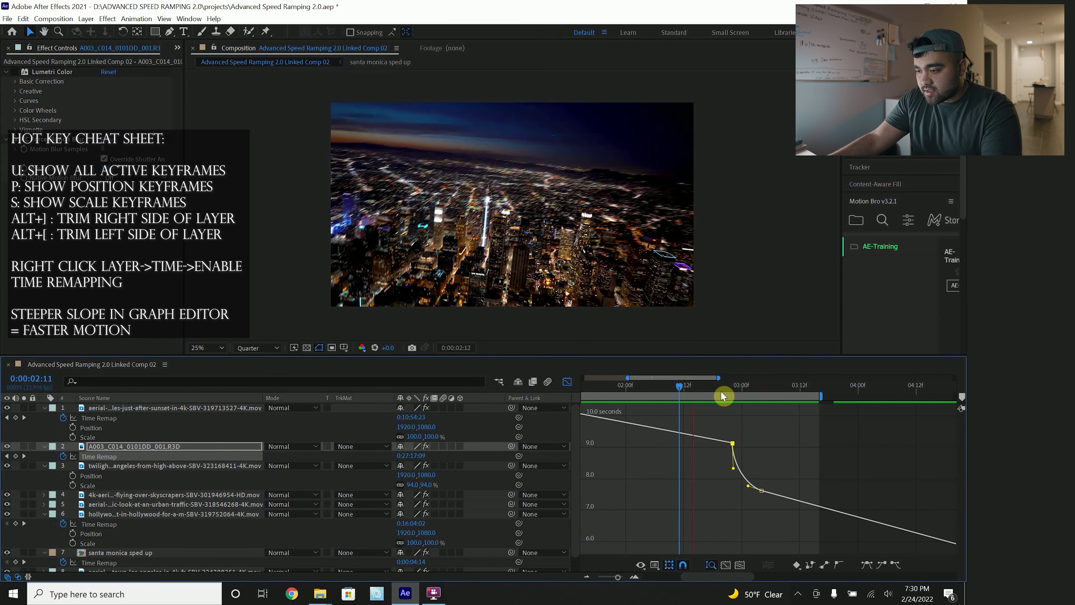
key(space)
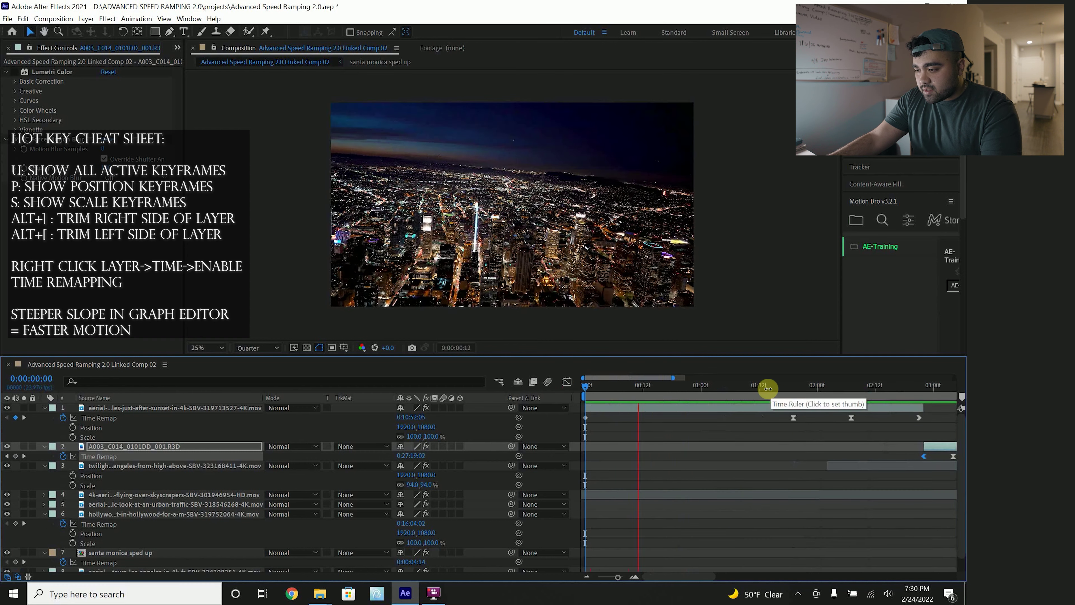
Animate layer 1's Scale from 100% at 0:00:00:00 to 151% at 0:00:01:19.
click(608, 408)
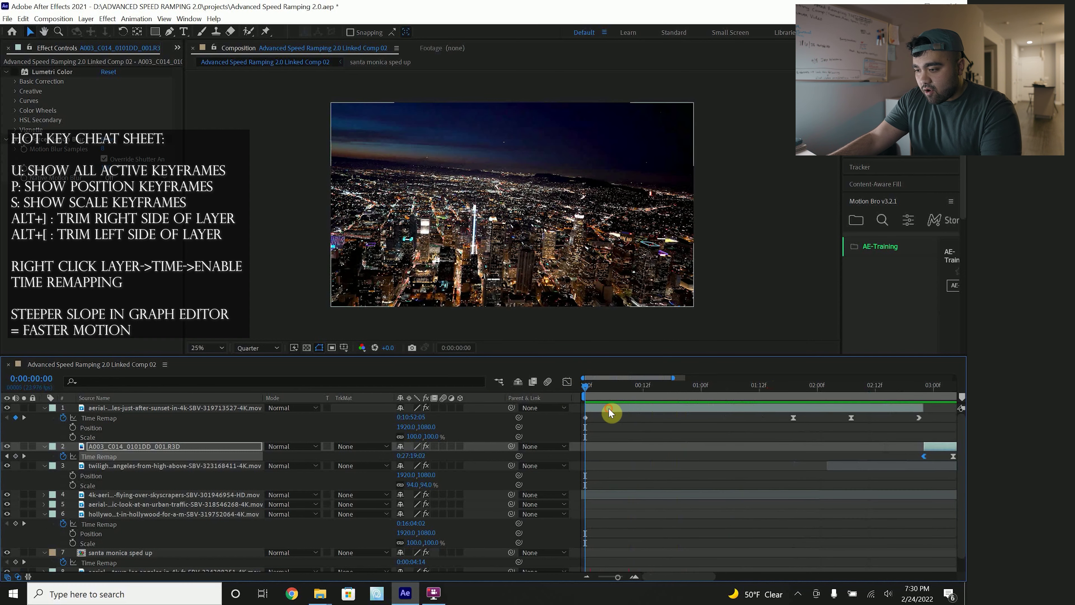
click(609, 409)
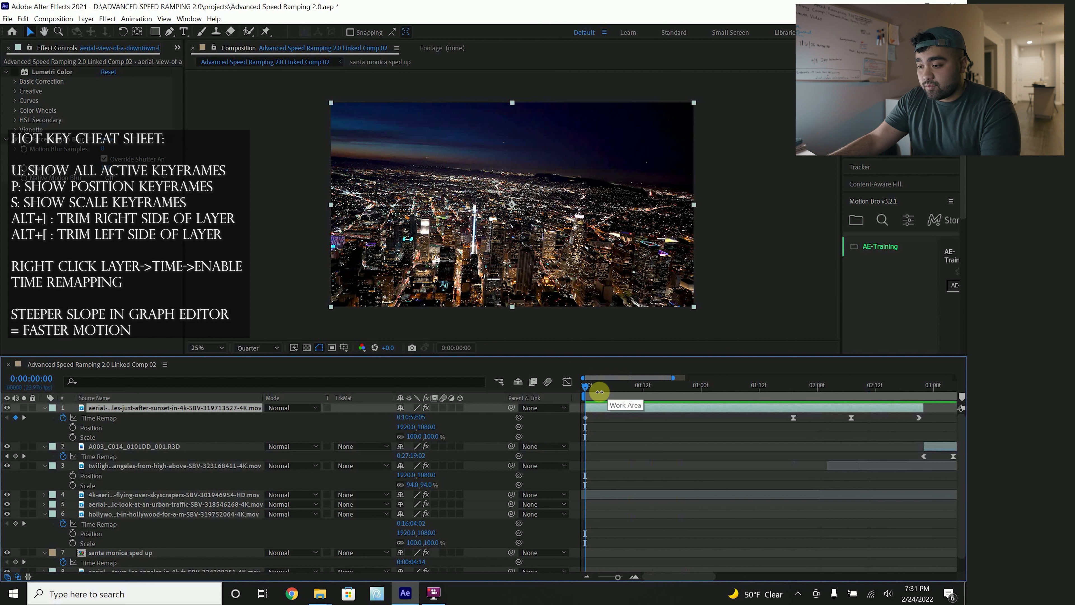
key(s)
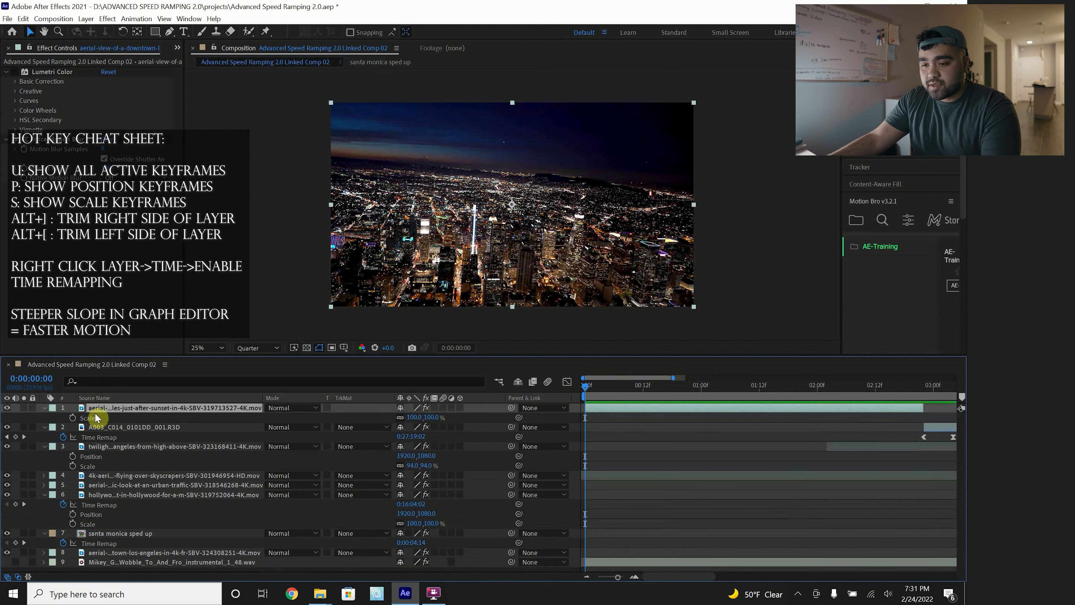
click(72, 417)
key(u)
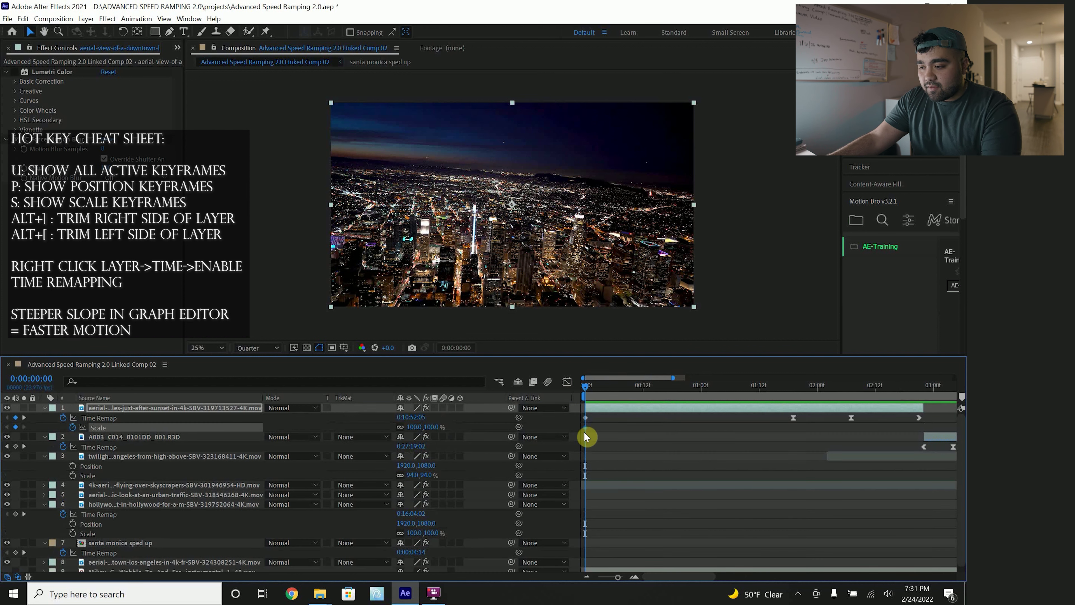
key(s)
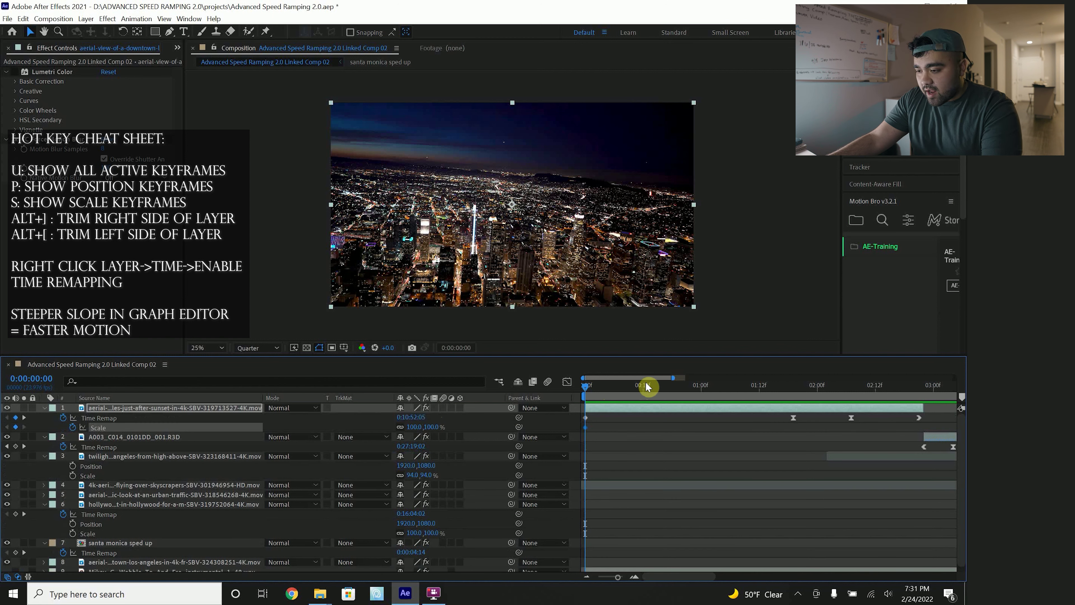
drag(744, 386, 793, 392)
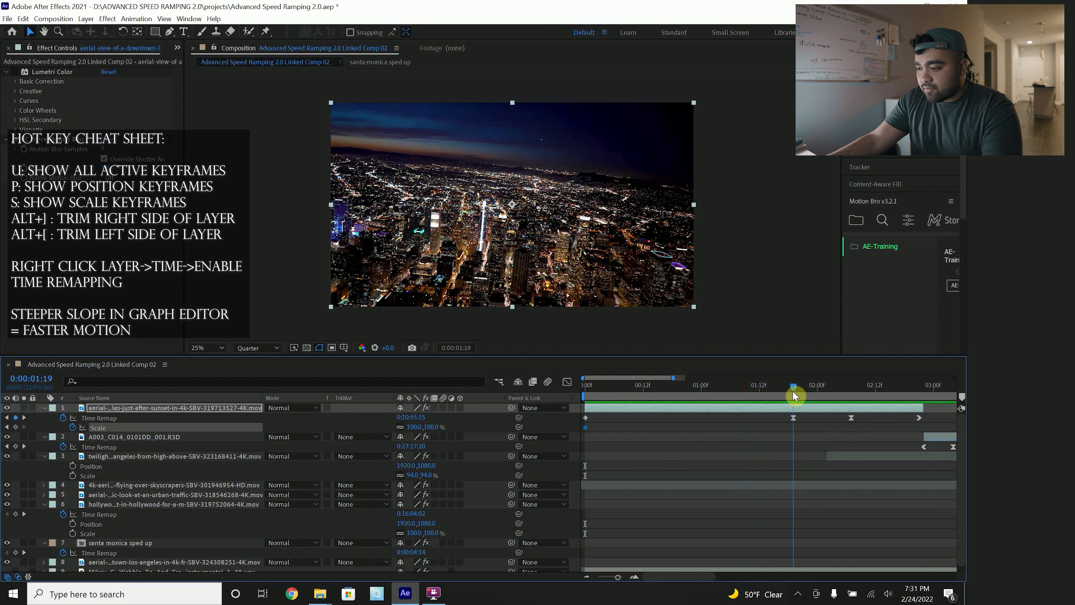
drag(419, 427, 447, 428)
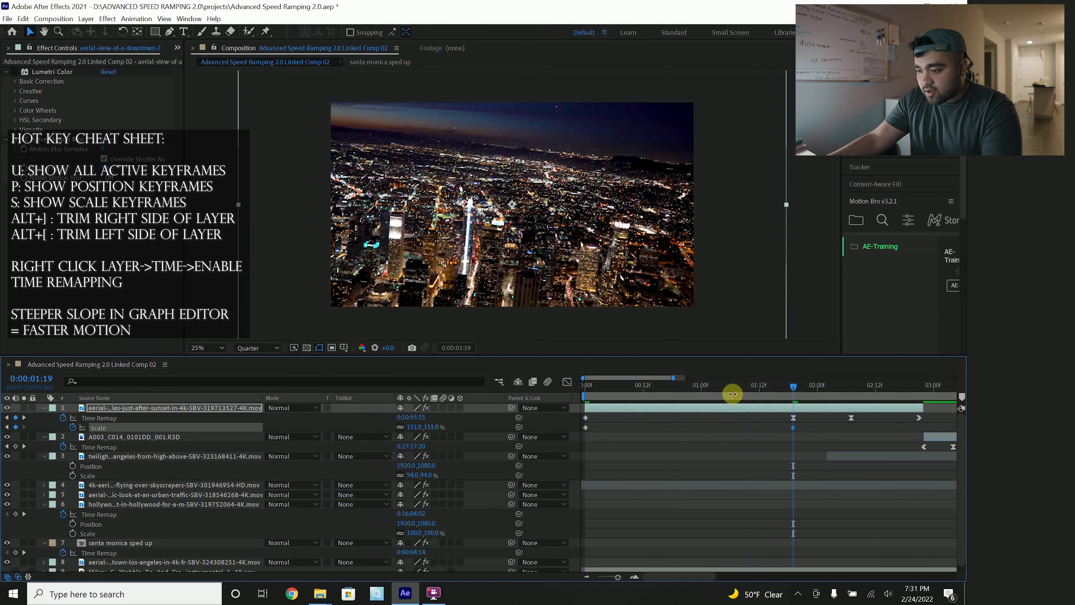
Animate layer 1's Position from 1920, 1080 at 0:00:00:00 to 2040, 888 at 0:00:01:19.
drag(669, 386, 540, 398)
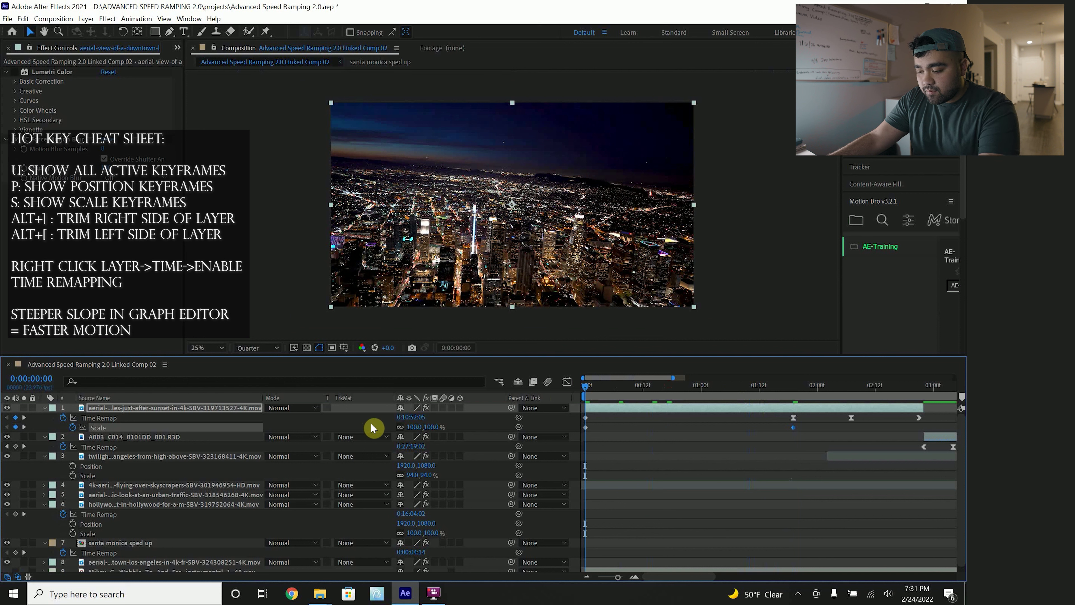
key(p)
click(73, 419)
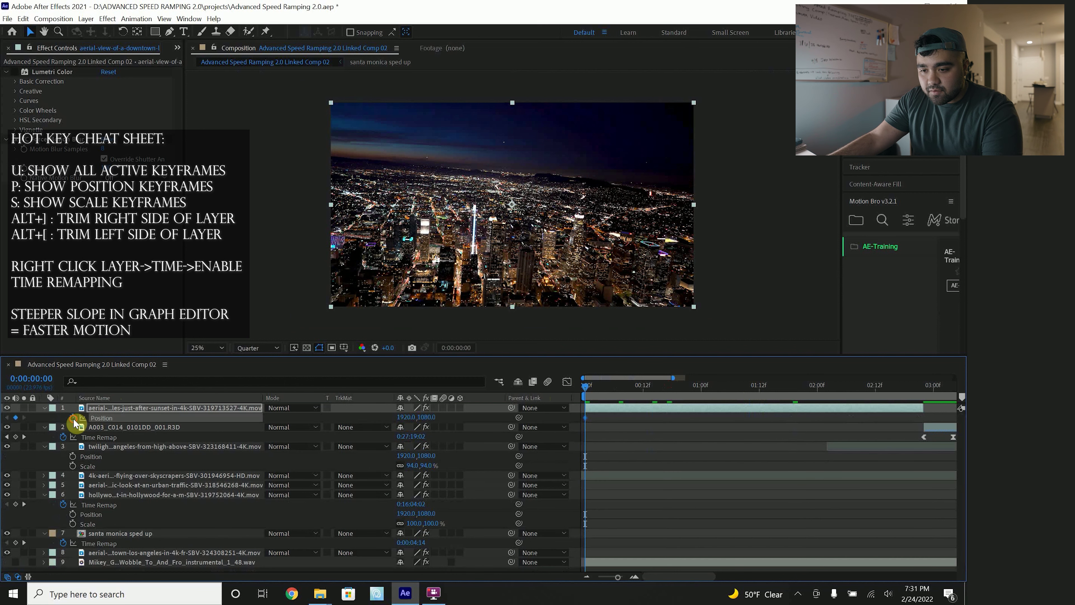
key(u)
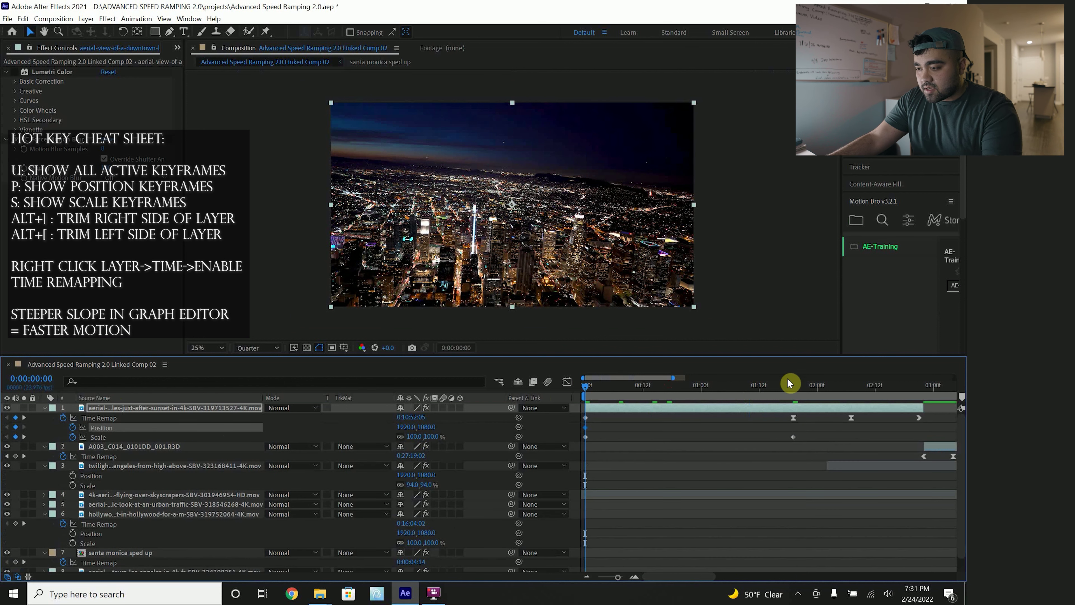
click(791, 391)
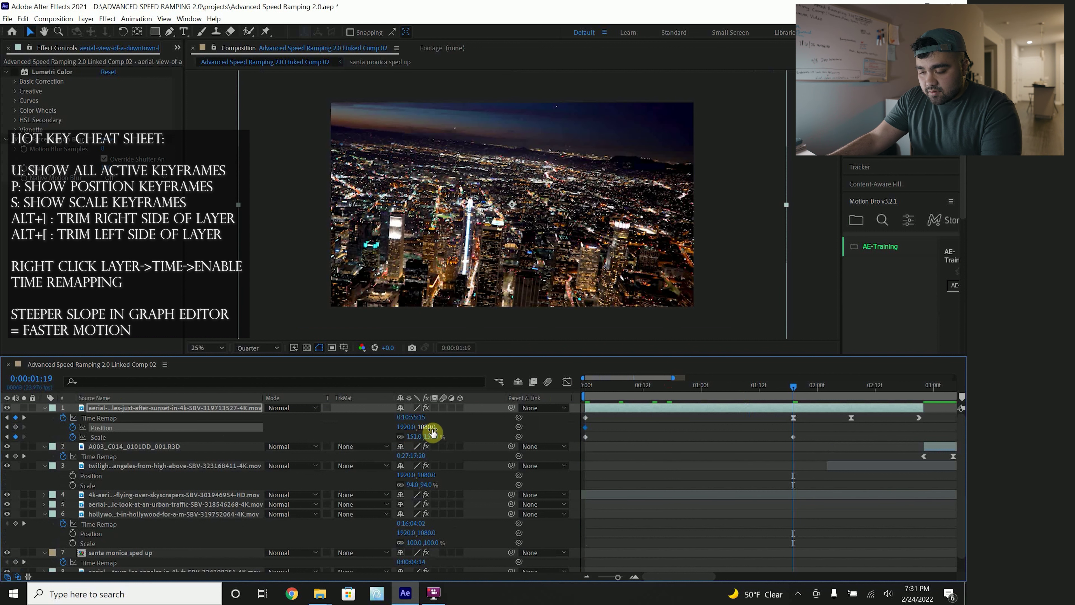
drag(550, 223, 557, 214)
Preview layer 1's combined scale and position move from the start of the composition.
key(Home)
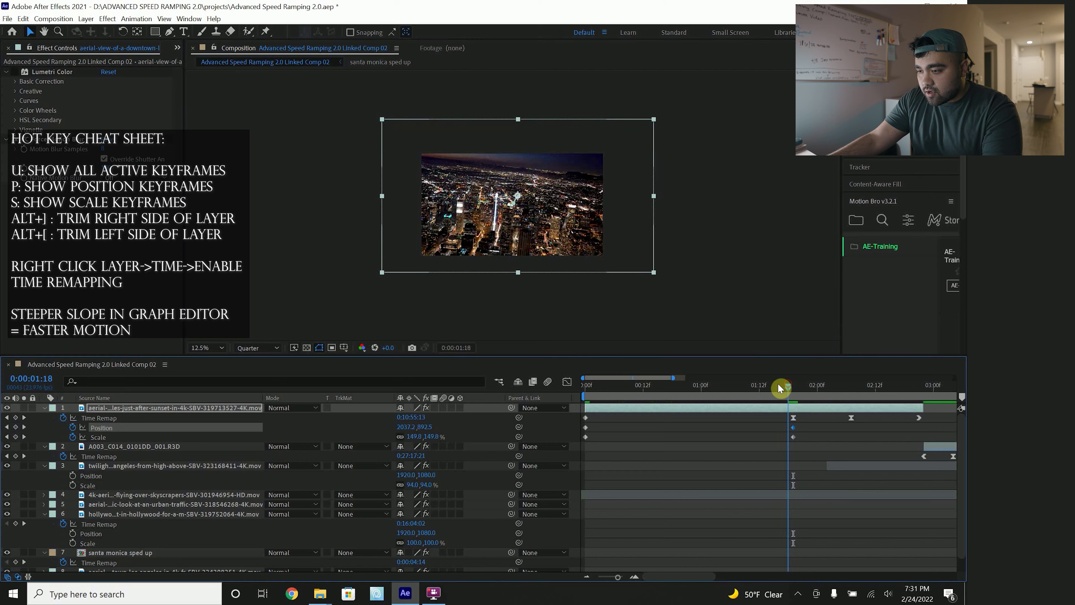
key(space)
key(period)
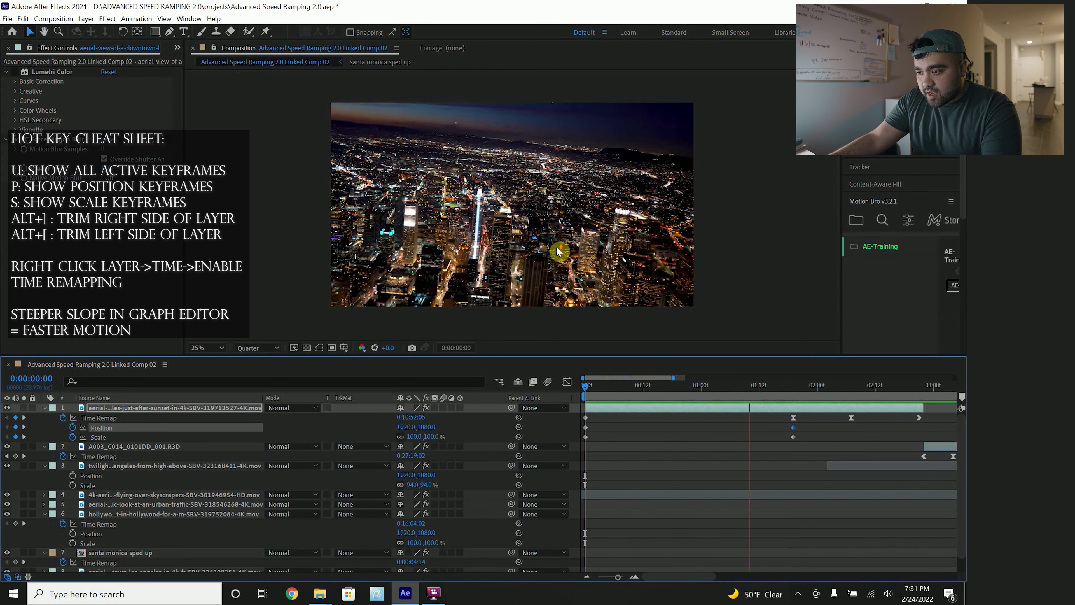
click(775, 388)
key(Home)
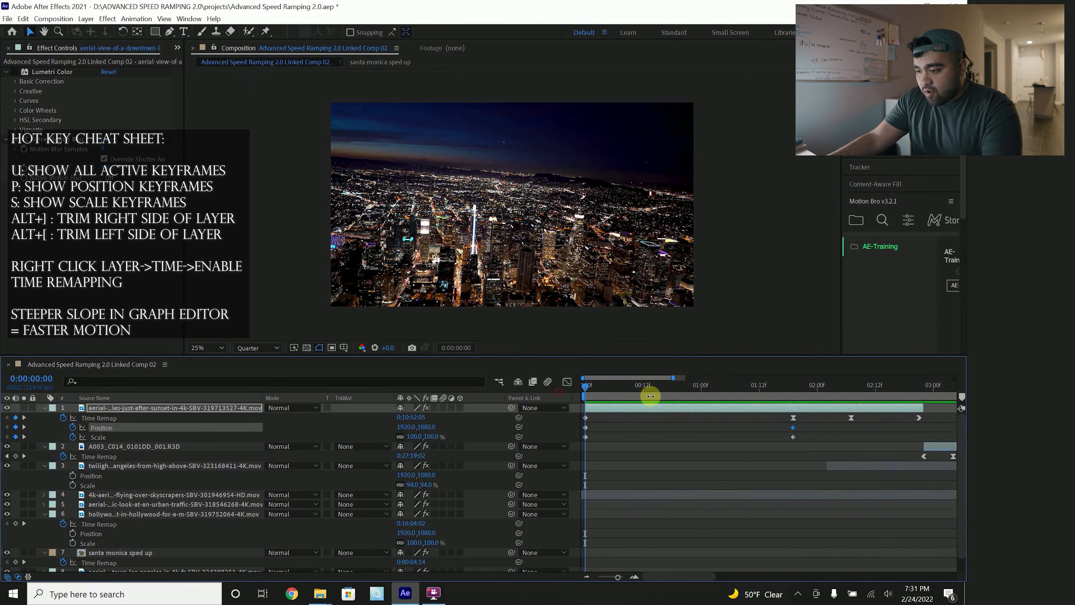
key(space)
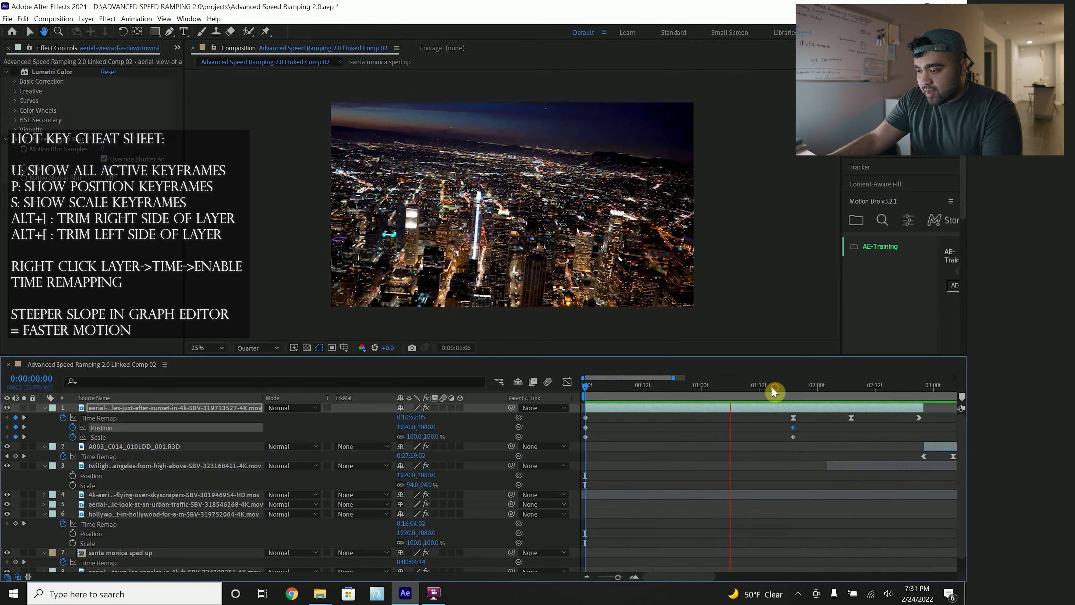
key(space)
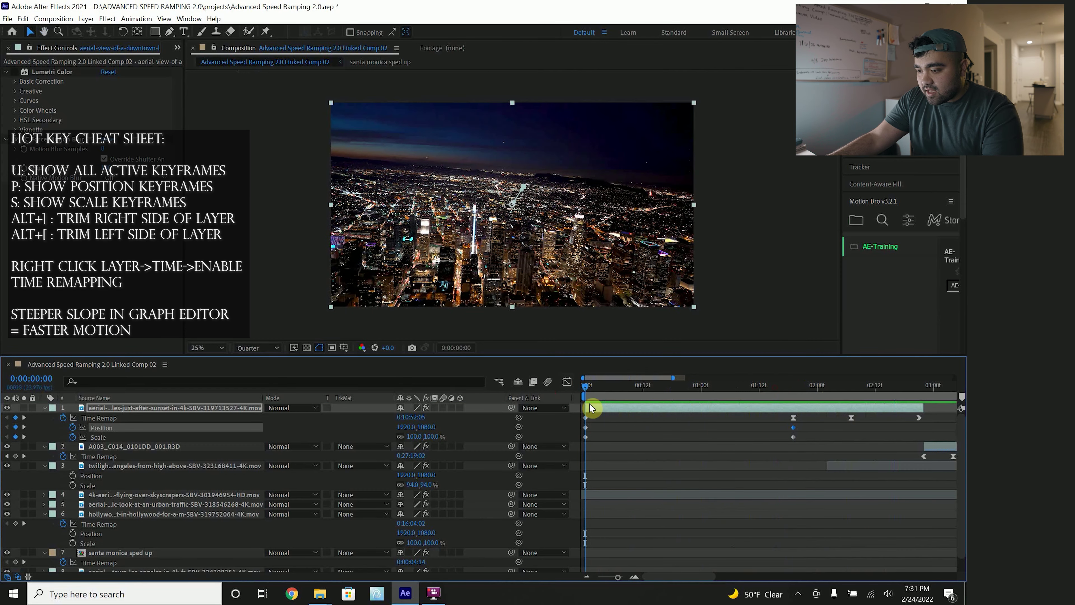
Copy layer 1's starting Position and Scale keyframes to 0:00:02:07 and preview the zoom back out.
drag(598, 440, 581, 424)
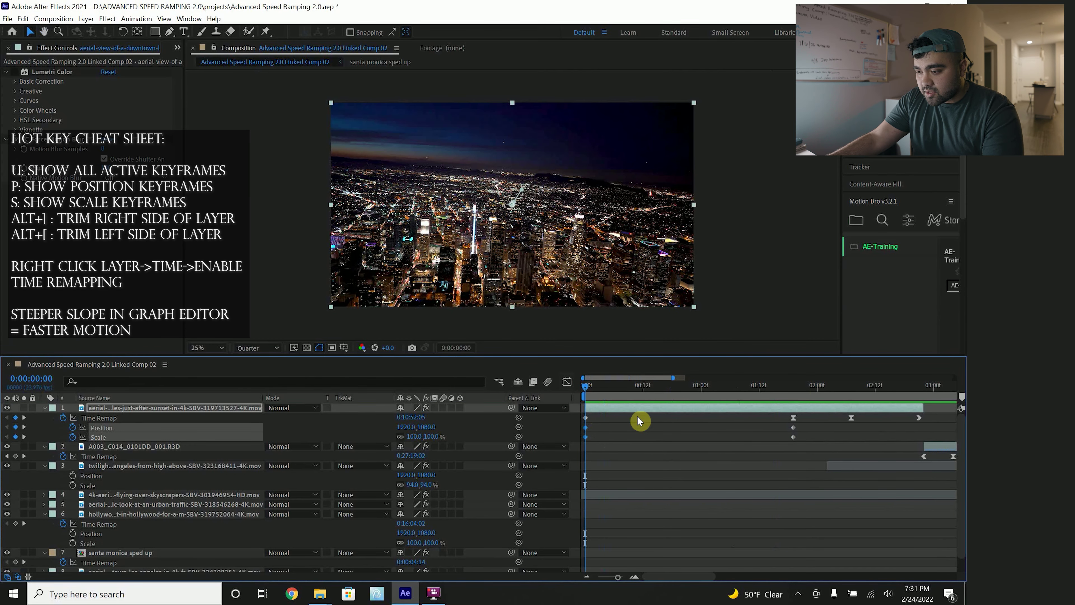
key(ctrl+v)
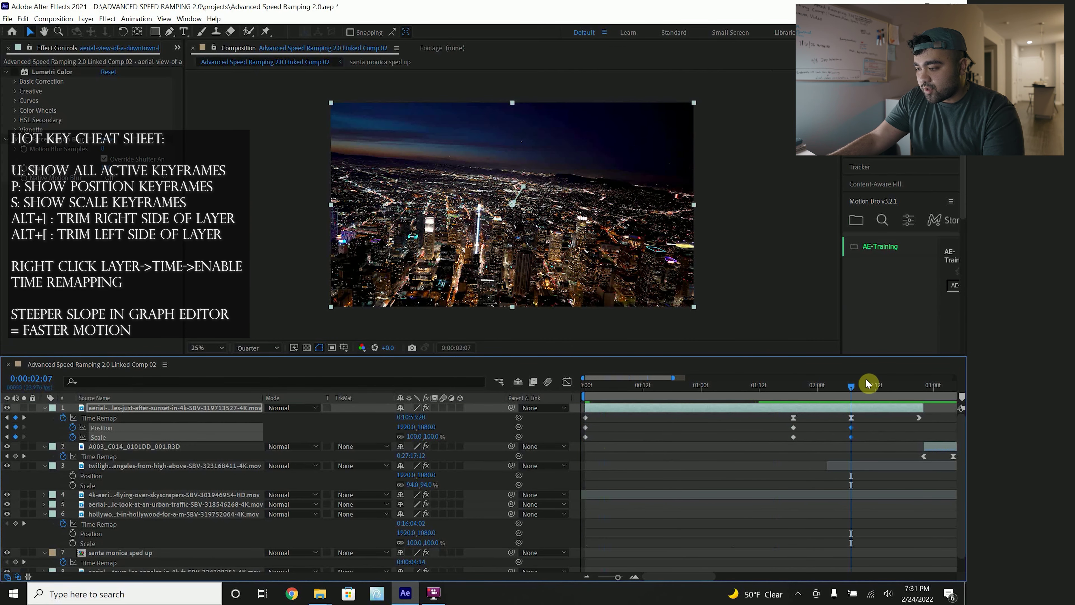
drag(838, 384, 758, 385)
key(space)
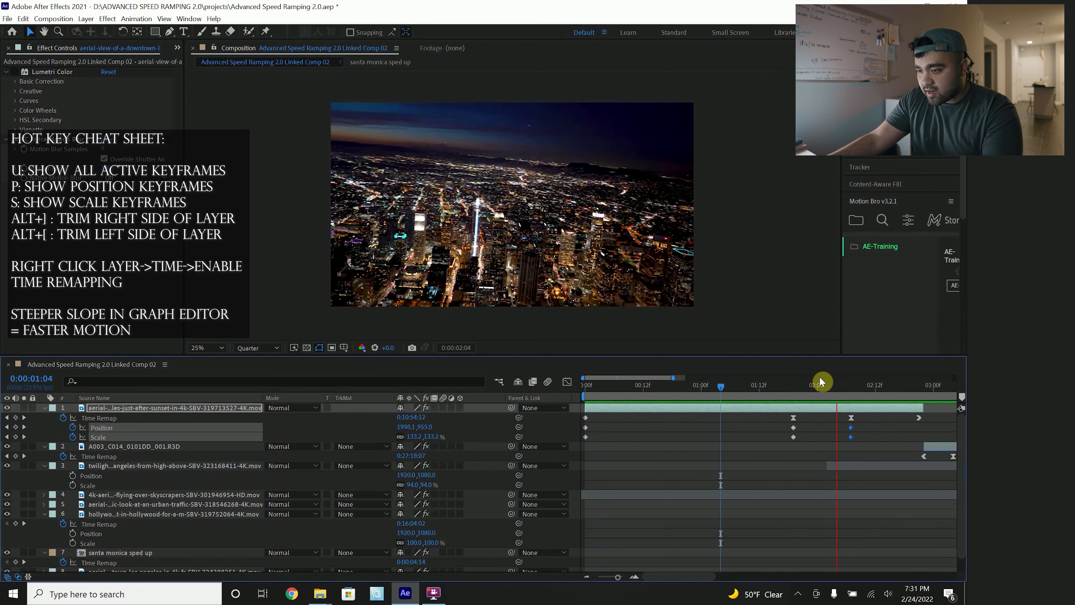
Copy layer 1's Position and Scale keyframes from 0:00:01:19 to the last Time Remap keyframe at 0:00:02:21, and preview from the start.
drag(866, 395, 568, 384)
key(ctrl+v)
key(space)
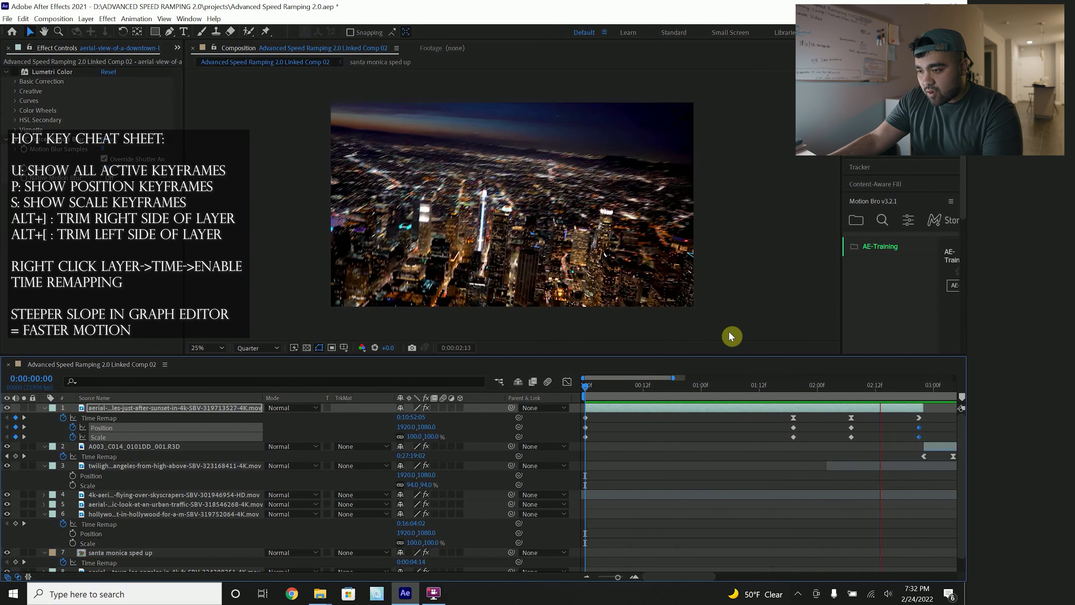
key(space)
Apply Easy Ease to layer 1's Position and Scale keyframes at 0:00:01:19 and 0:00:02:07.
drag(805, 439, 790, 426)
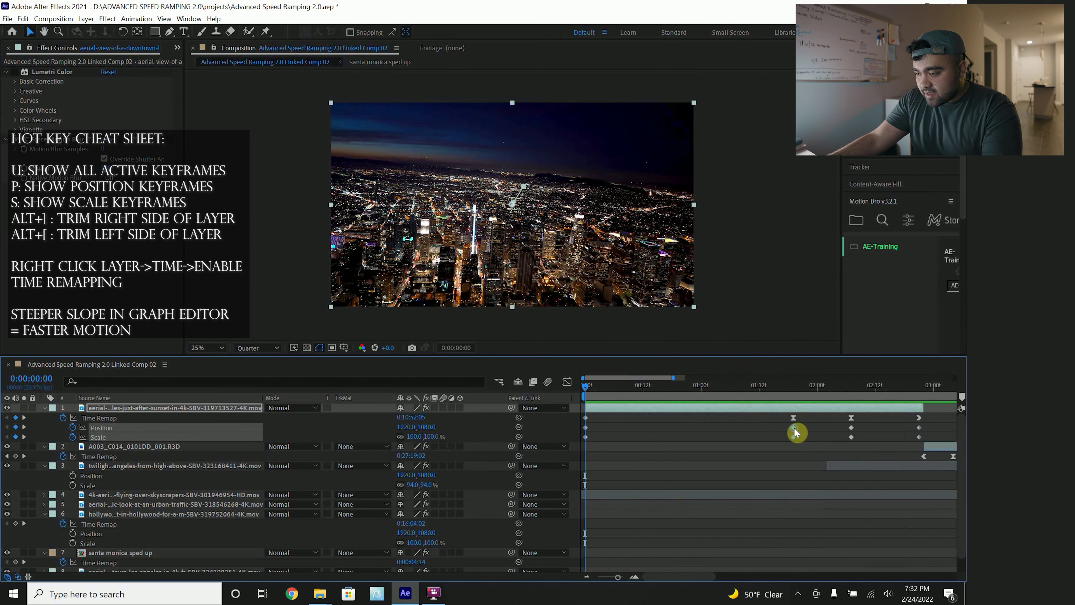
right_click(795, 432)
mouse_move(864, 557)
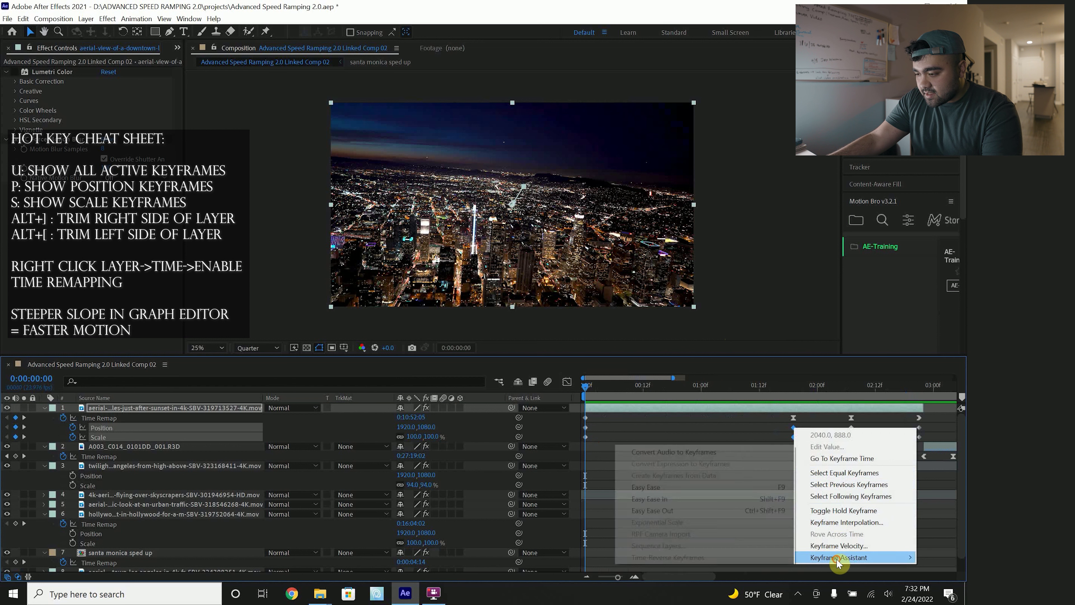
click(712, 489)
right_click(851, 427)
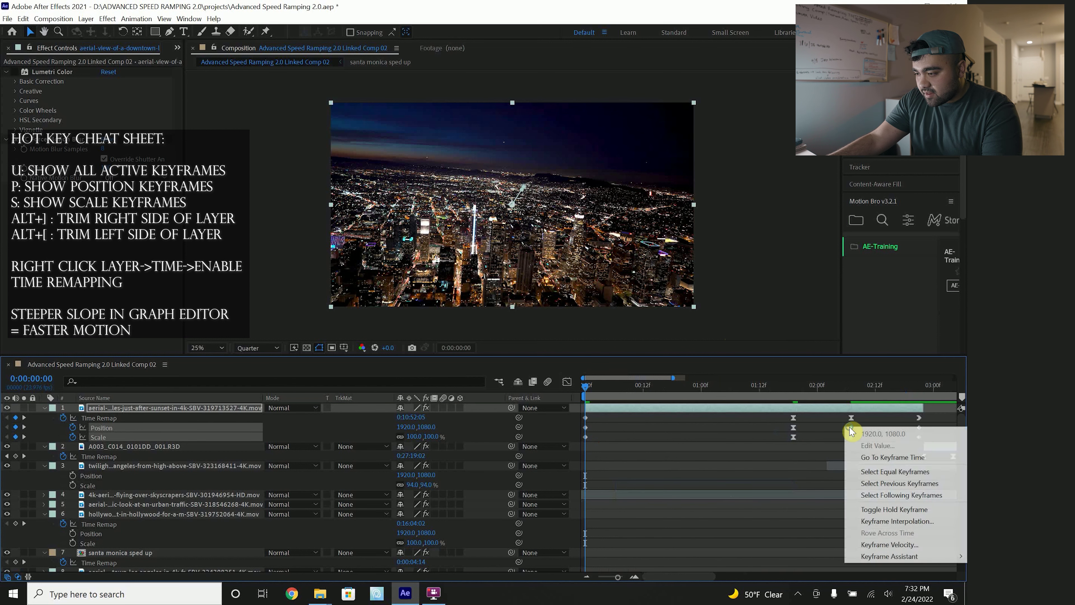
click(879, 556)
click(712, 486)
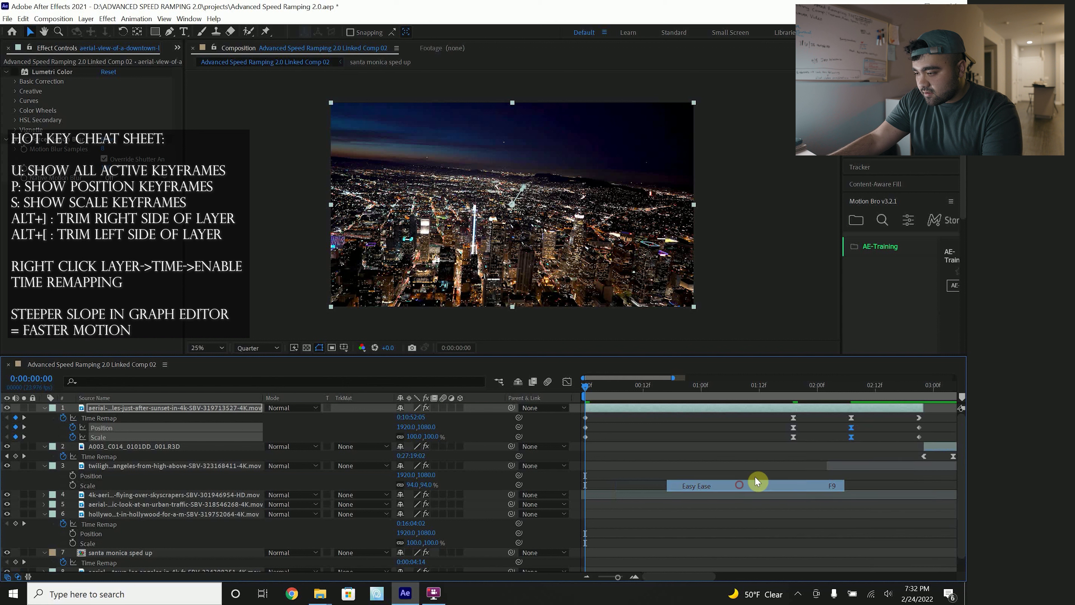
Apply Easy Ease In to layer 1's last Position and Scale keyframes at 0:00:02:21, preview the move, and return to 0:00:00:00.
click(916, 436)
right_click(917, 429)
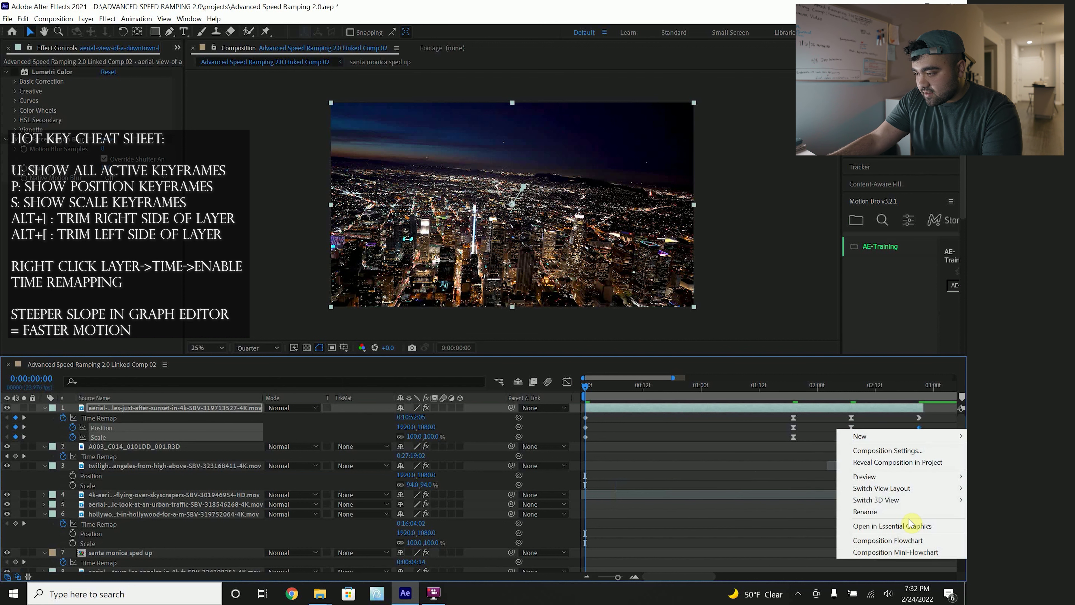
mouse_move(892, 556)
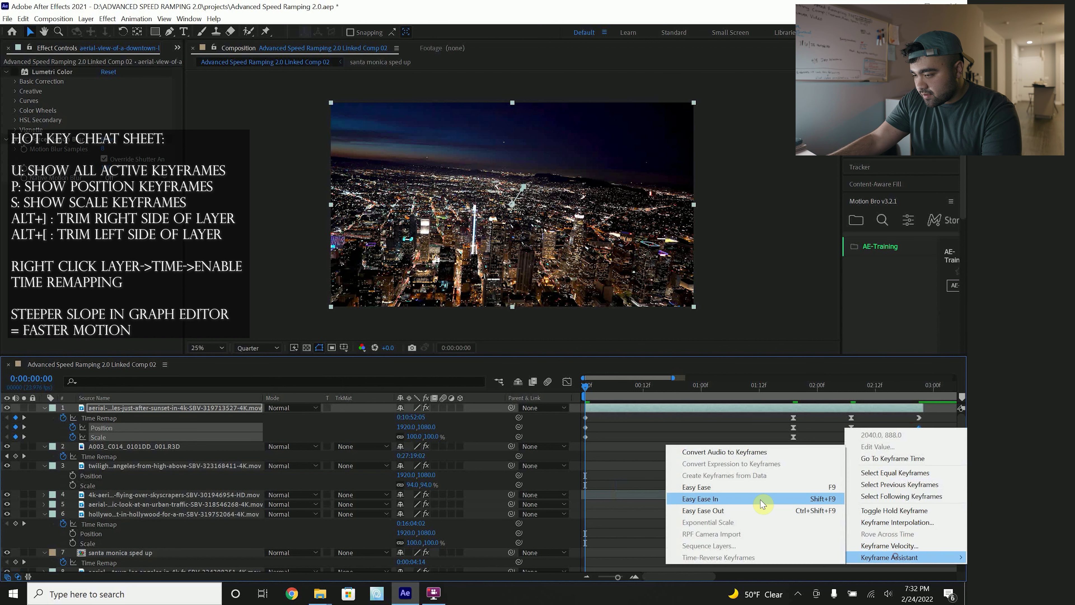
click(762, 494)
key(space)
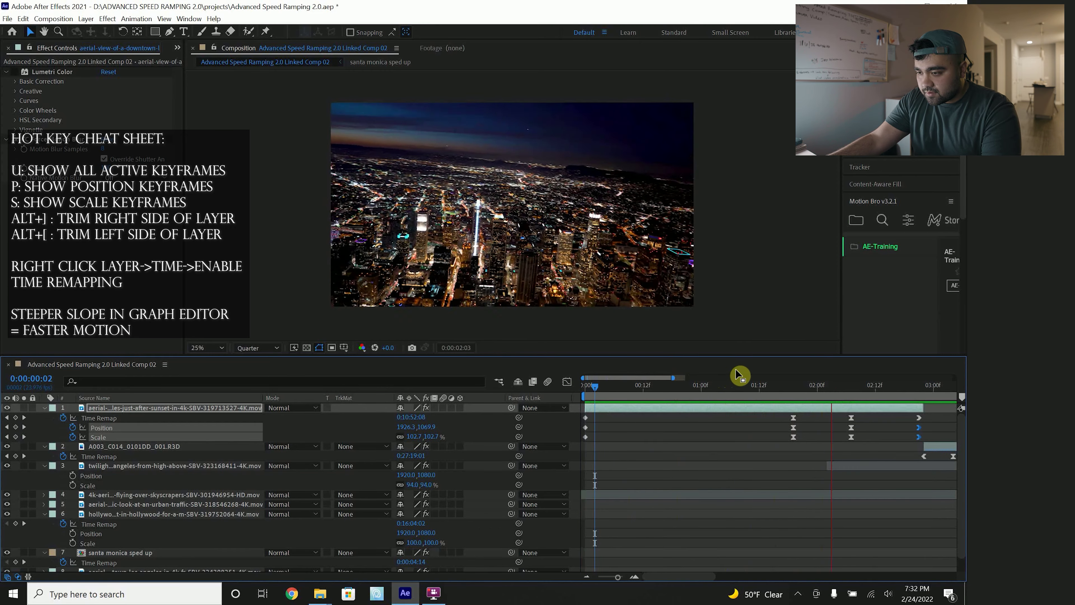
key(space)
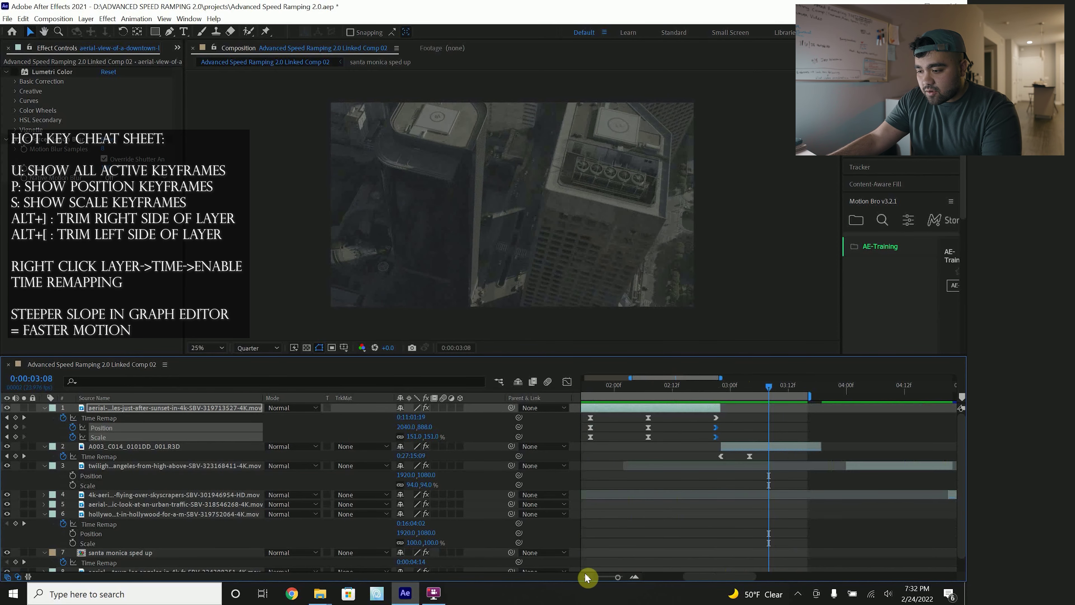
click(587, 577)
click(586, 577)
click(586, 578)
drag(638, 387, 568, 396)
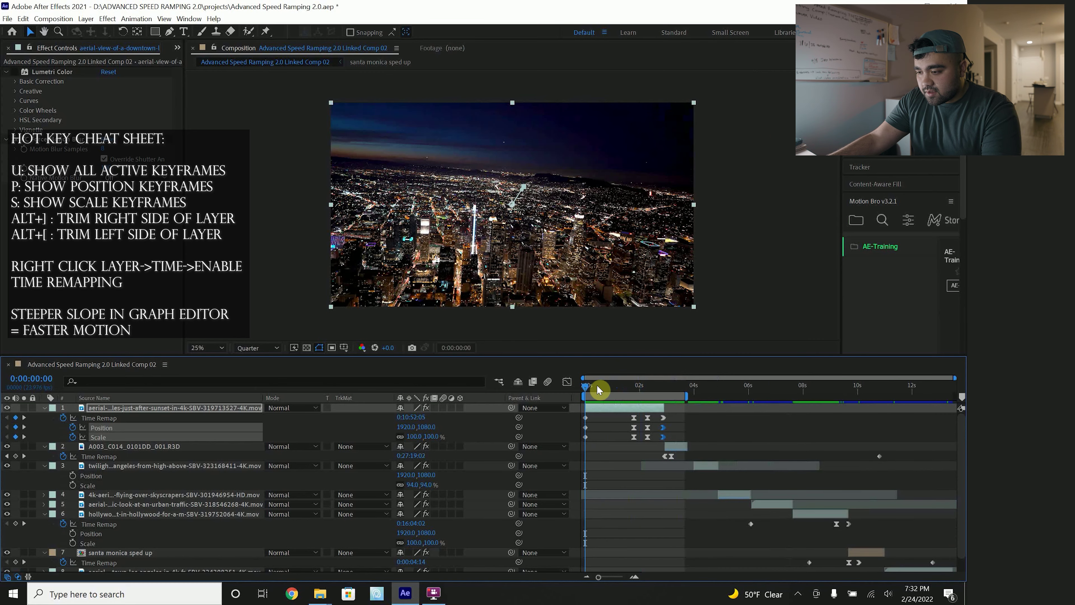
Move layer 1's first Time Remap, Position and Scale keyframes to 0:00:00:15, and start the layer and work area there.
key(space)
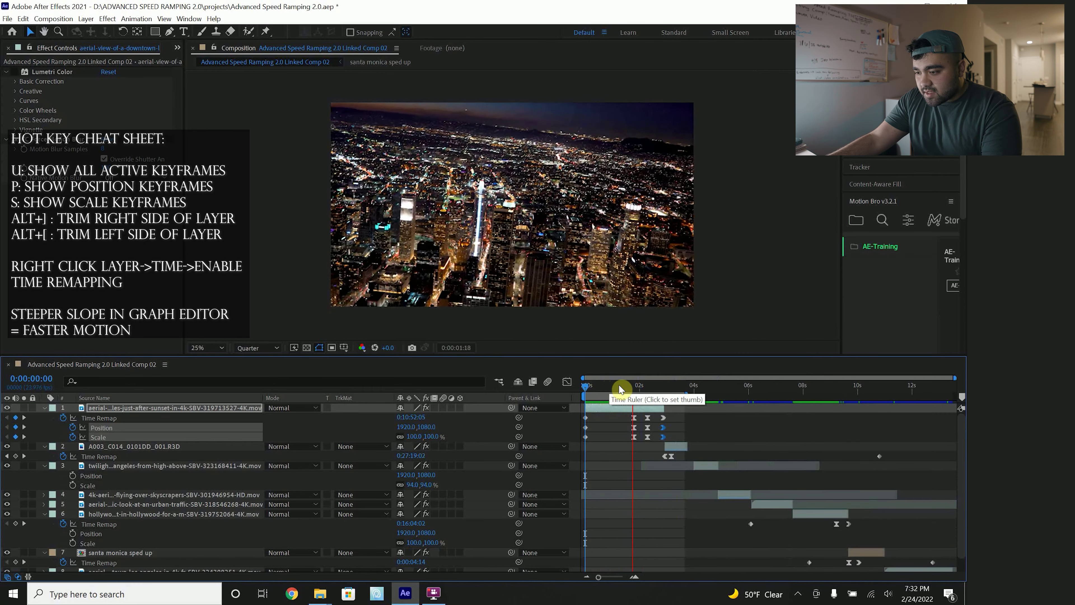
drag(621, 386, 595, 396)
drag(612, 444, 602, 420)
click(601, 390)
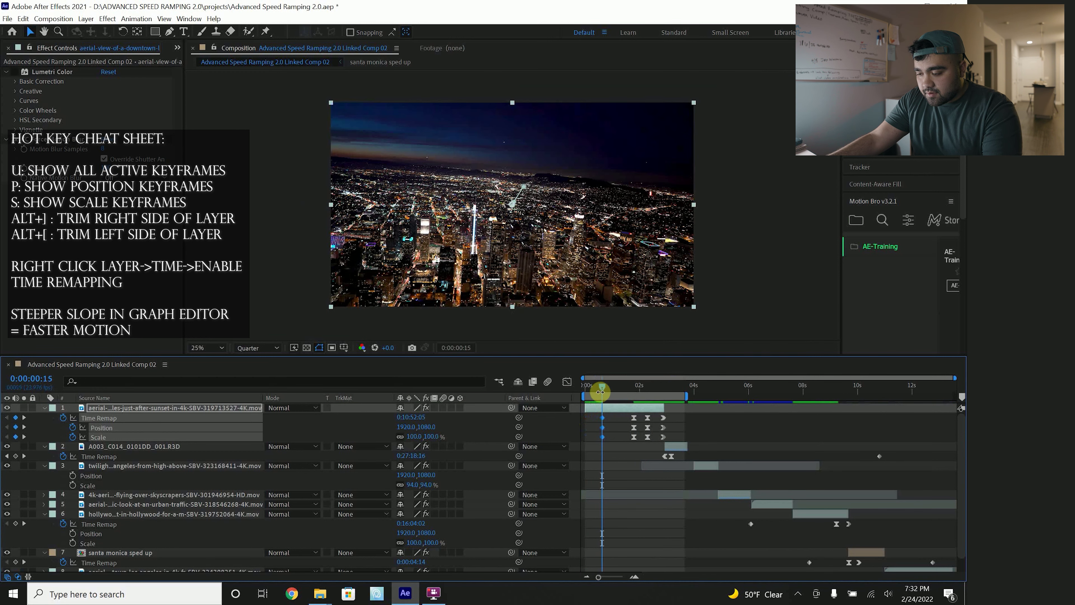
key(b)
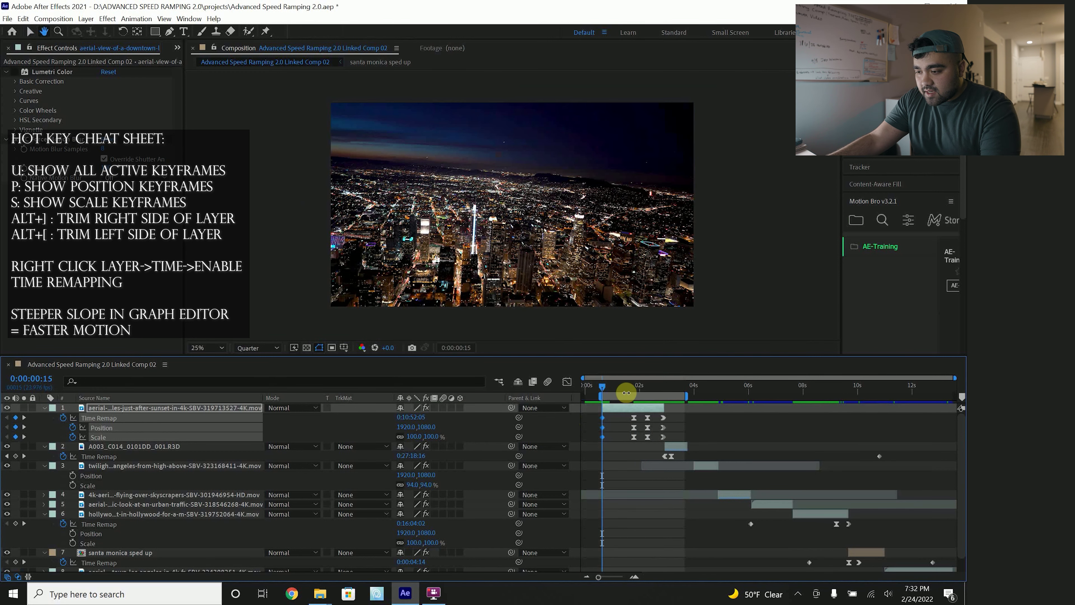
Preview the opening clip's eased zoom and its transition into the second clip from 0:00:00:15.
key(space)
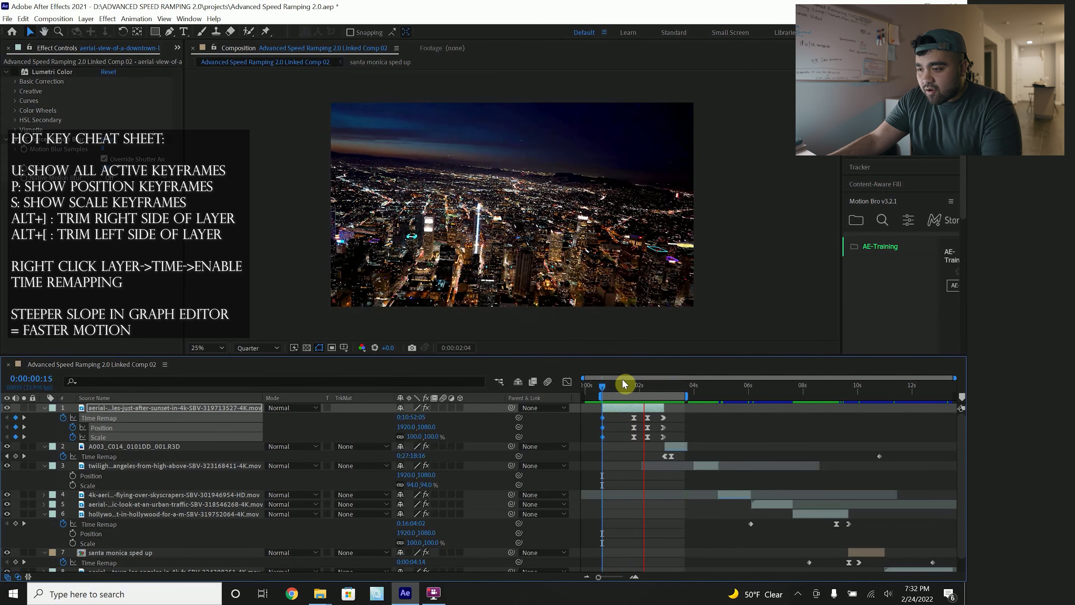
key(space)
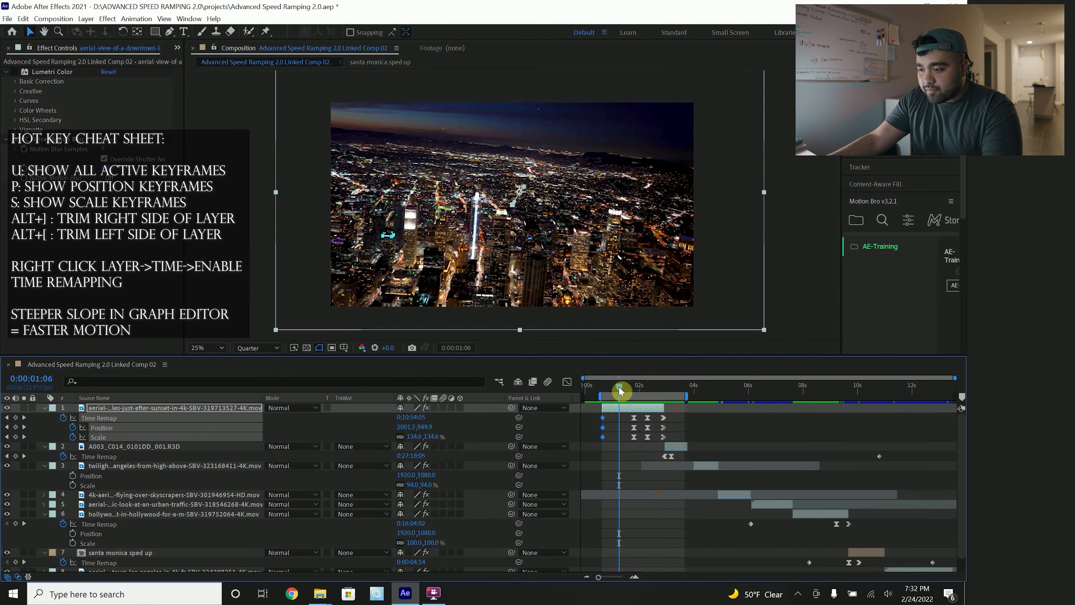
click(685, 414)
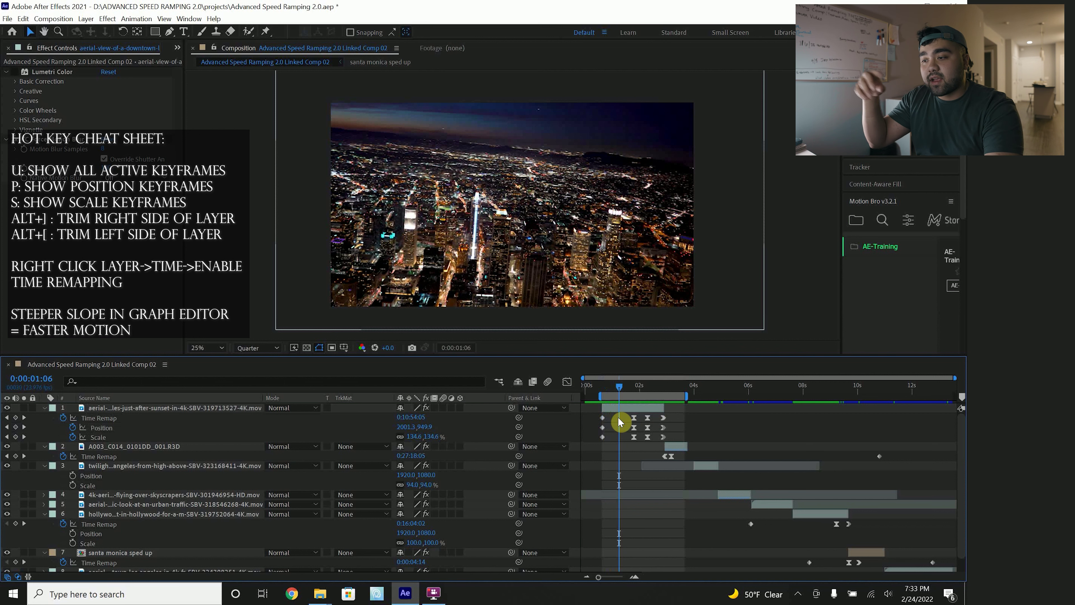
key(space)
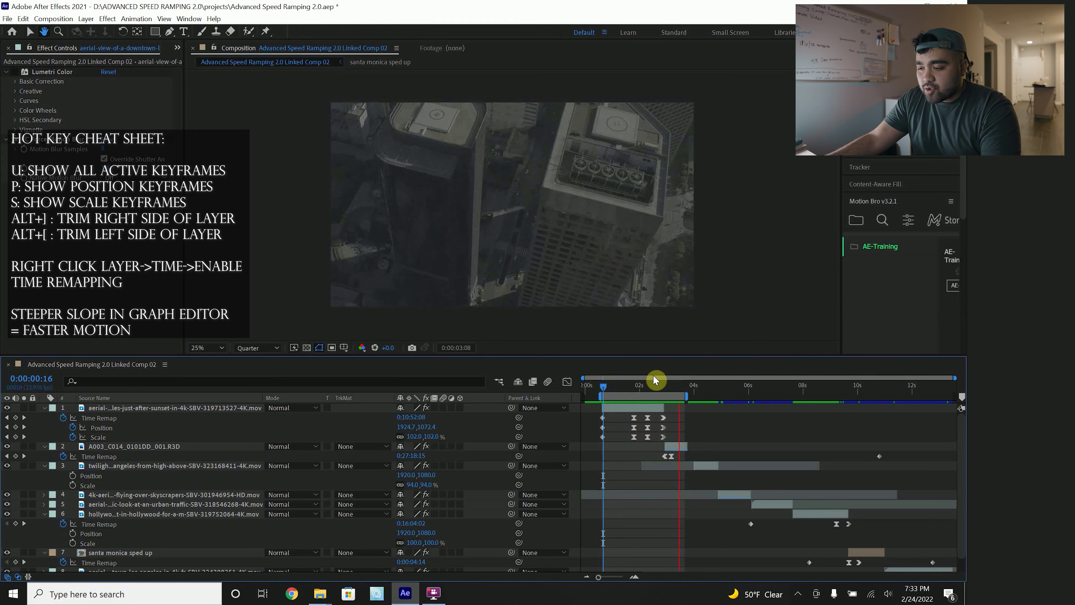
key(space)
click(603, 386)
key(space)
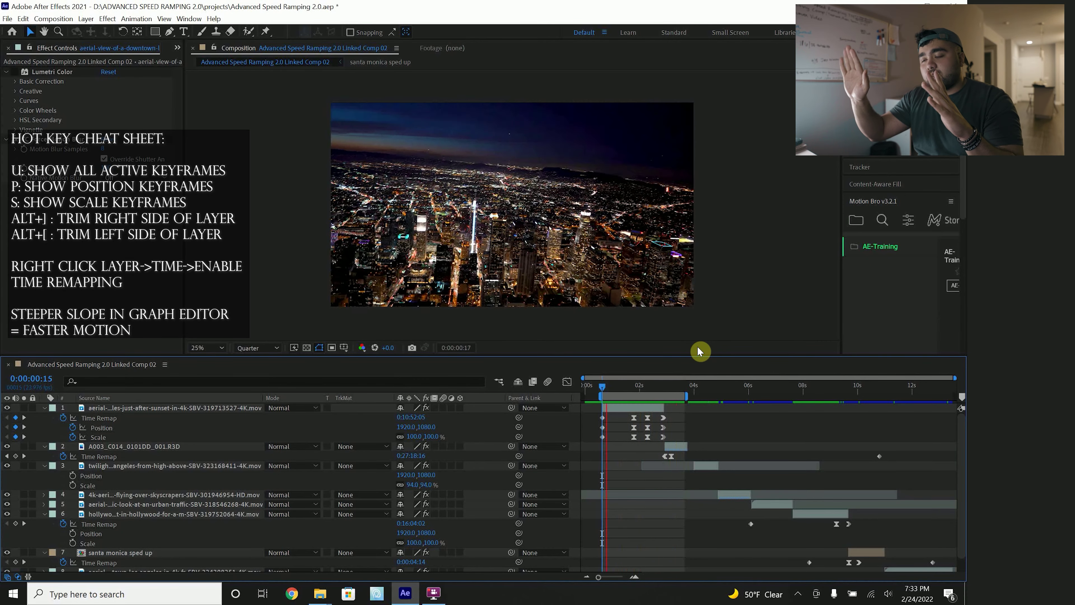
Add a Time Remap keyframe to layer 6 at 0:00:07:15 and fit the work area to the hollywood clip.
click(806, 501)
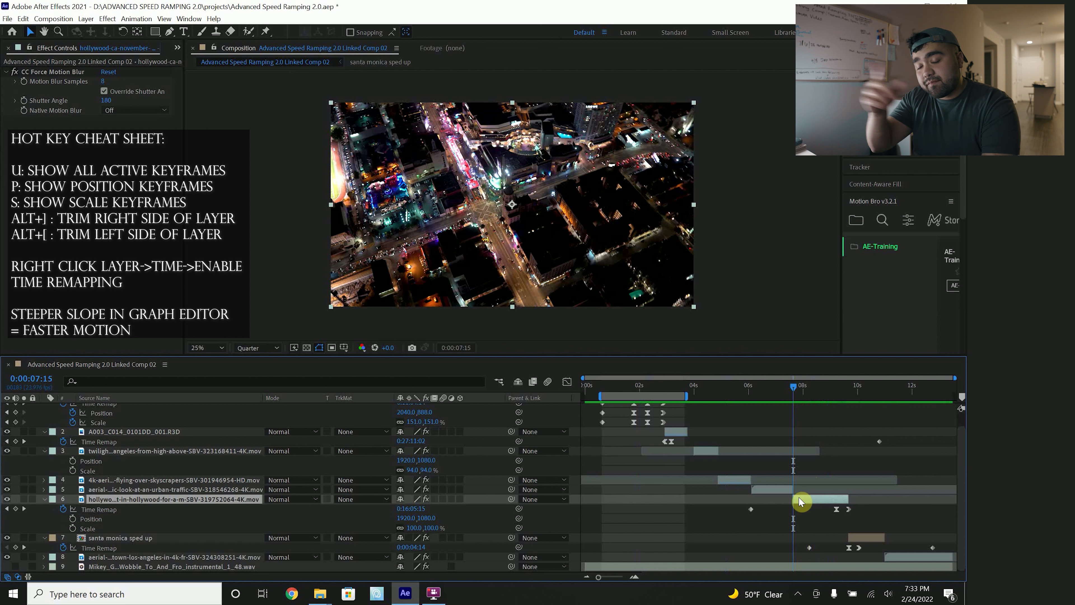
click(16, 510)
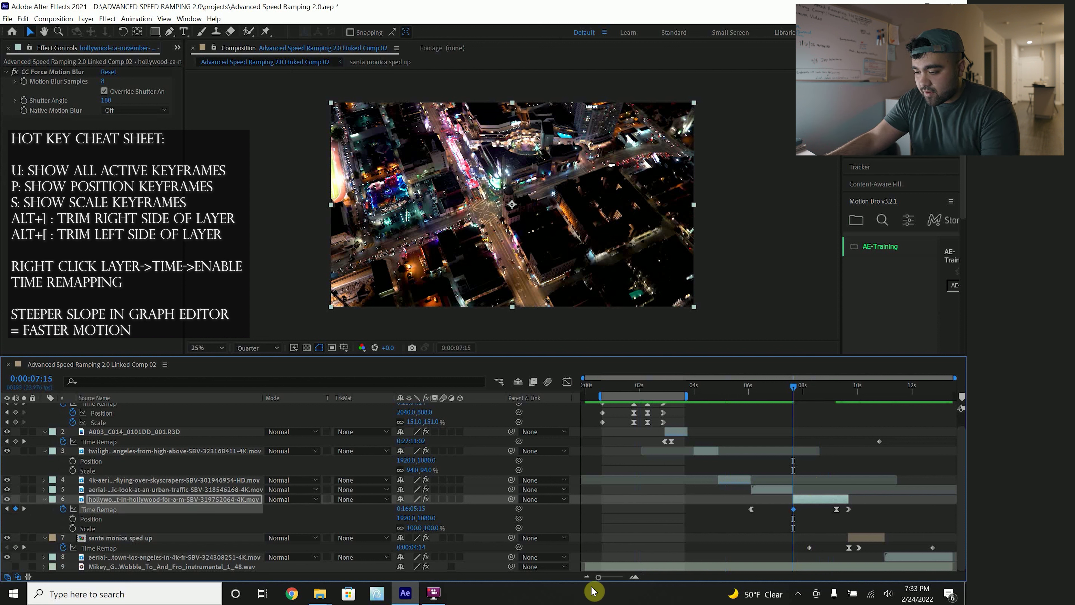
double_click(634, 578)
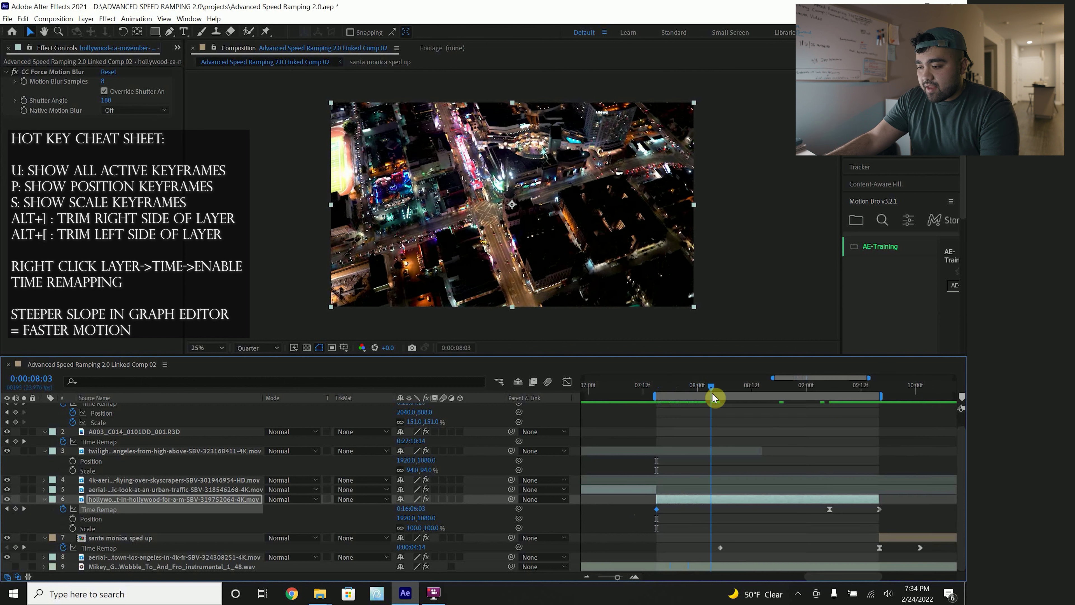
Add a Time Remap keyframe with Easy Ease to layer 6 at 0:00:07:23.
mouse_move(712, 393)
mouse_down()
mouse_move(686, 393)
mouse_move(706, 394)
mouse_up()
click(110, 512)
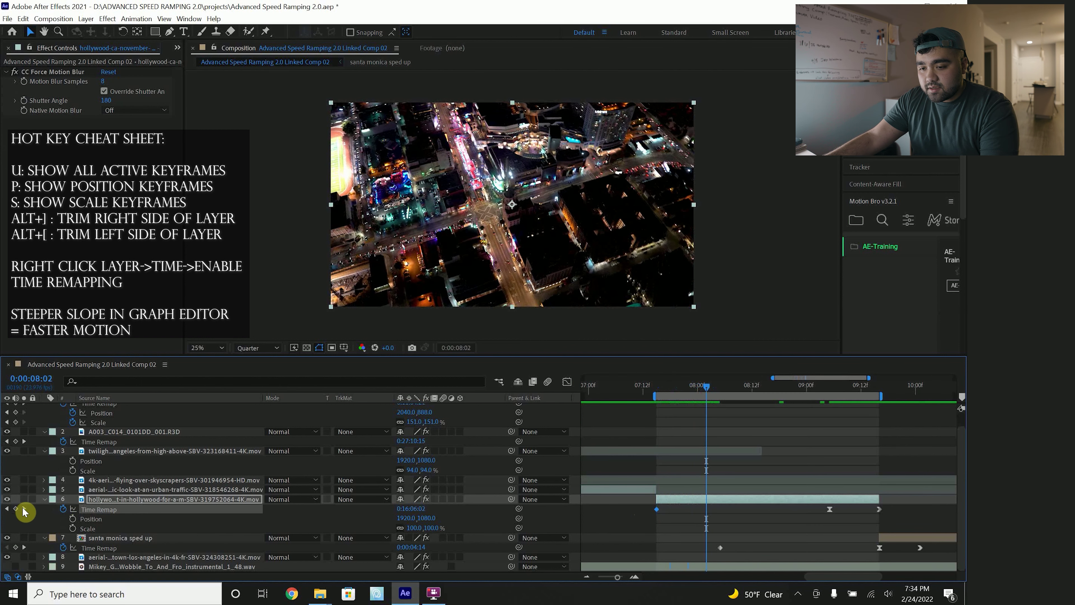
click(17, 508)
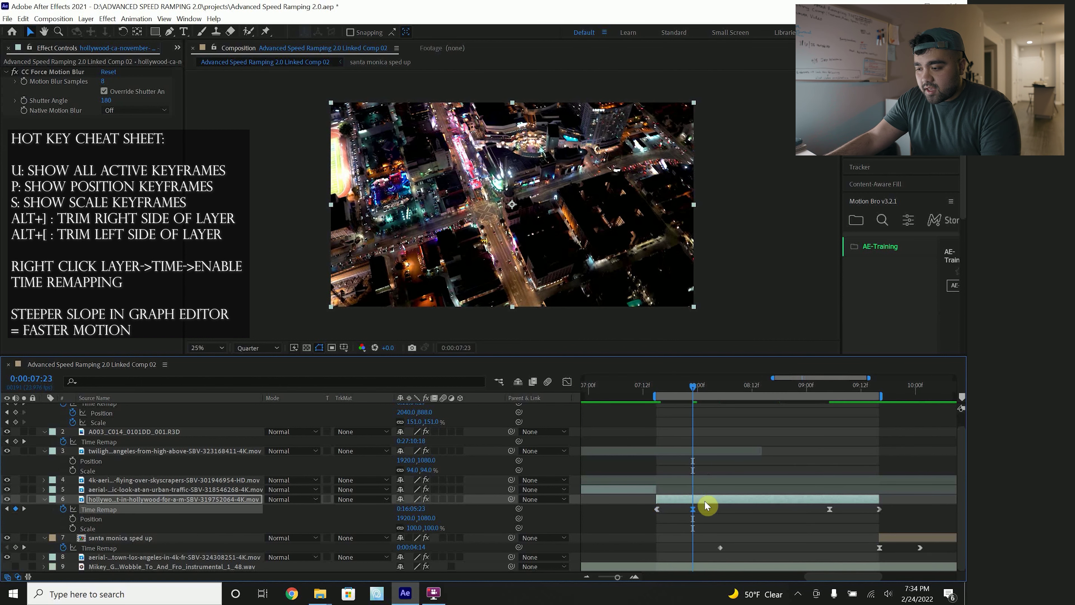
Copy layer 6's Time Remap keyframe at 0:00:07:15 to 0:00:08:03, and the one at 0:00:07:23 to a few frames after that.
click(658, 510)
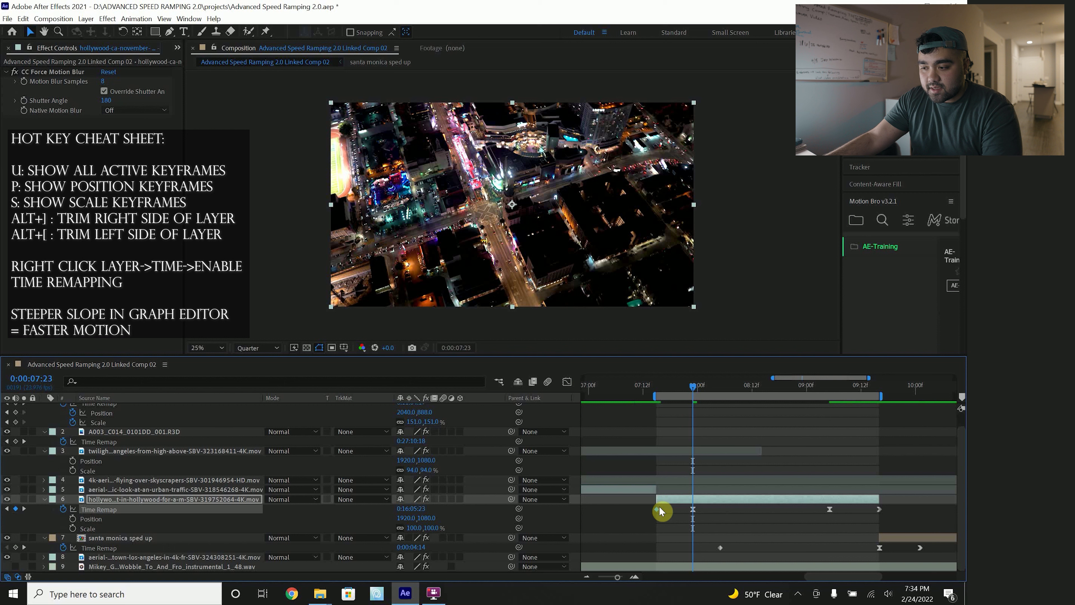
mouse_move(693, 387)
mouse_down()
mouse_move(747, 389)
mouse_move(684, 390)
mouse_up()
key(ctrl+v)
key(alt+shift+t)
mouse_move(720, 509)
mouse_down()
mouse_move(710, 509)
mouse_move(730, 513)
mouse_up()
Make layer 6's keyframe at 0:00:07:15 linear and replace the one at 0:00:08:03 with a Time Remap keyframe taken from 0:00:07:05.
click(610, 390)
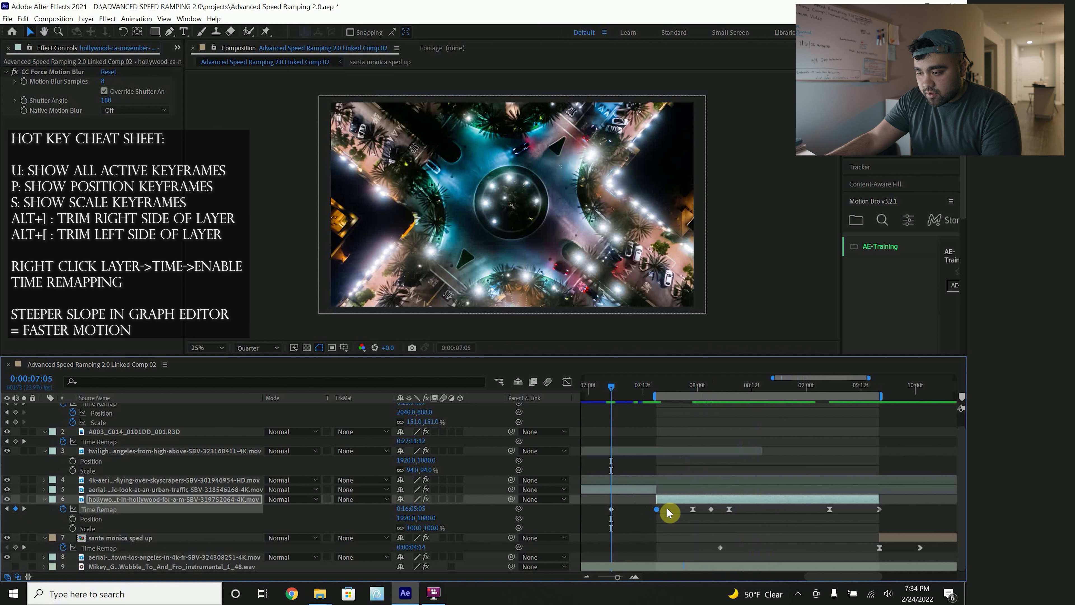
ctrl+click(656, 509)
click(611, 512)
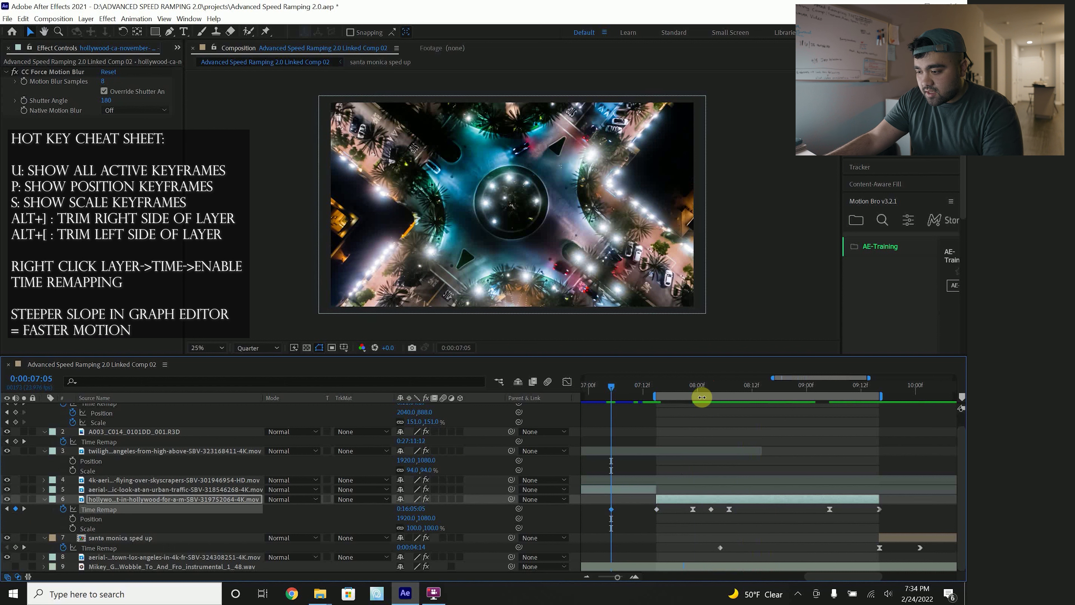
click(637, 474)
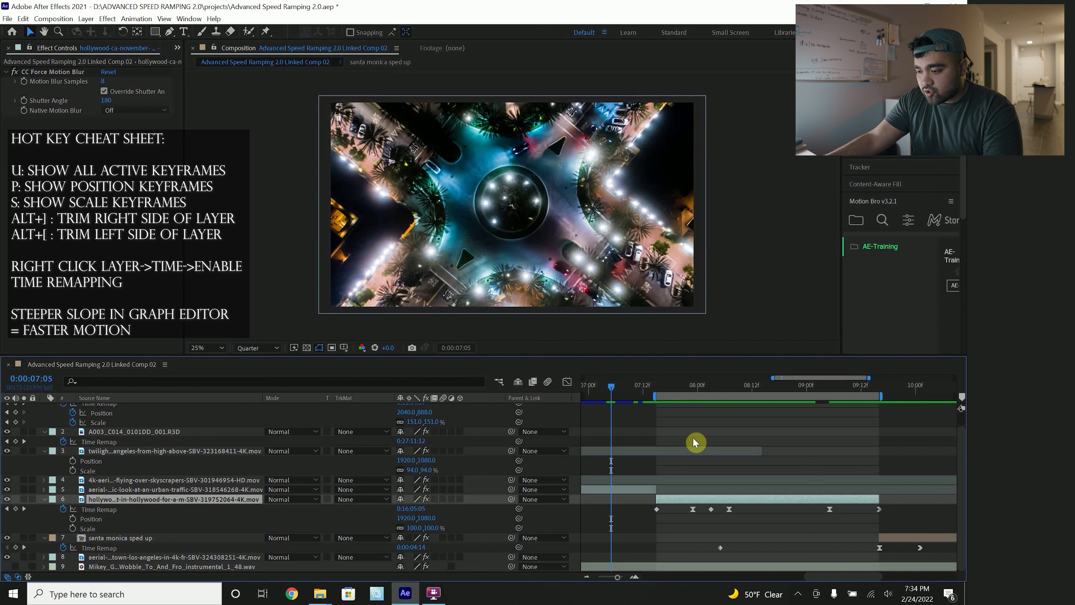
click(711, 384)
click(712, 510)
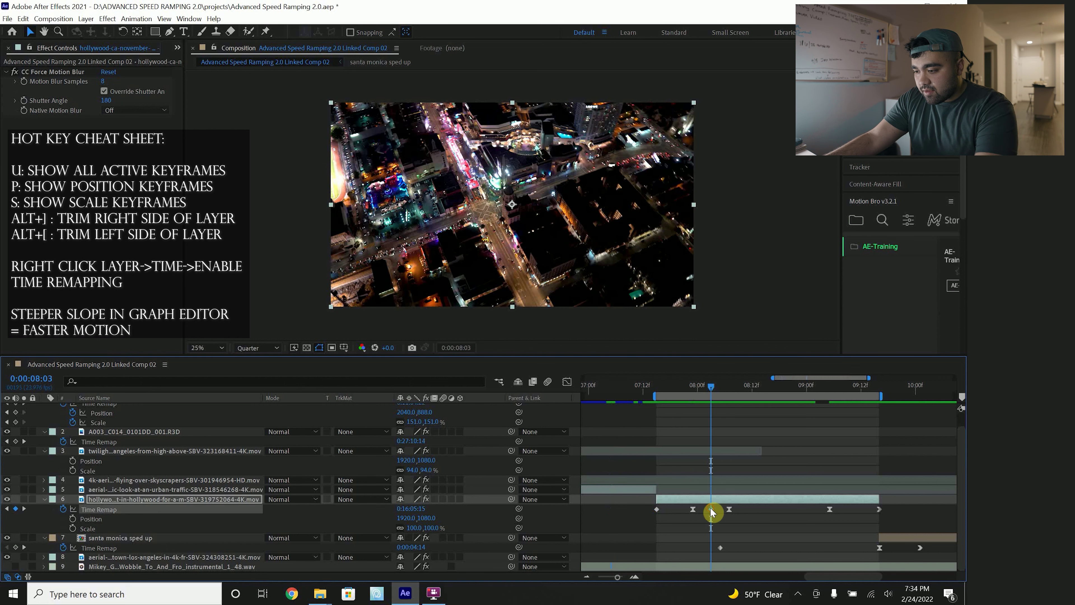
key(ctrl+z)
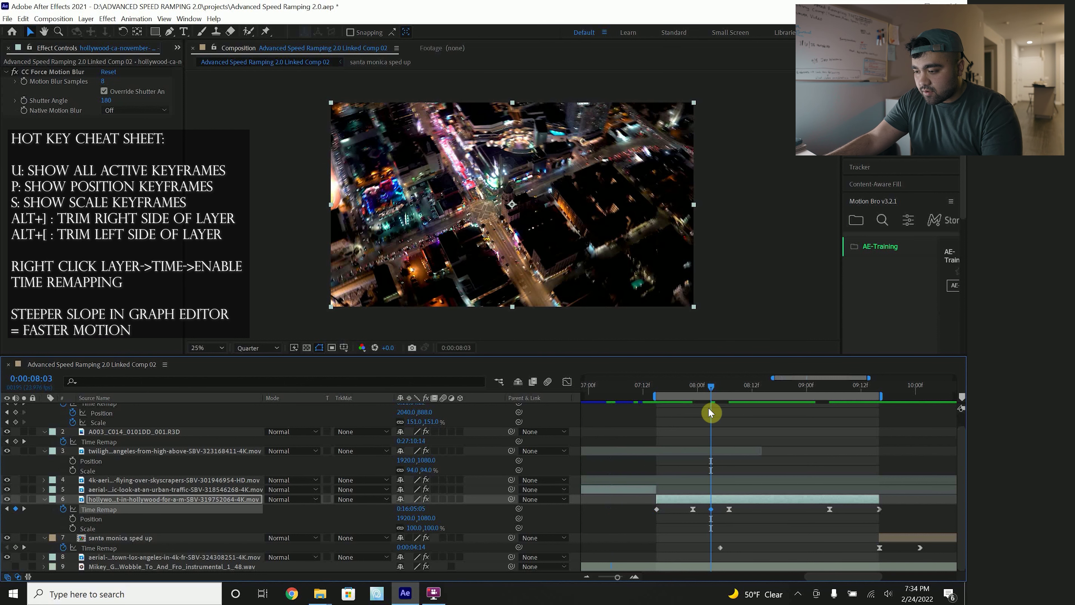
Shift layer 6's keyframe at 0:00:08:03 and the one after it slightly later, apply Easy Ease to the first, and preview.
drag(705, 383, 658, 387)
key(space)
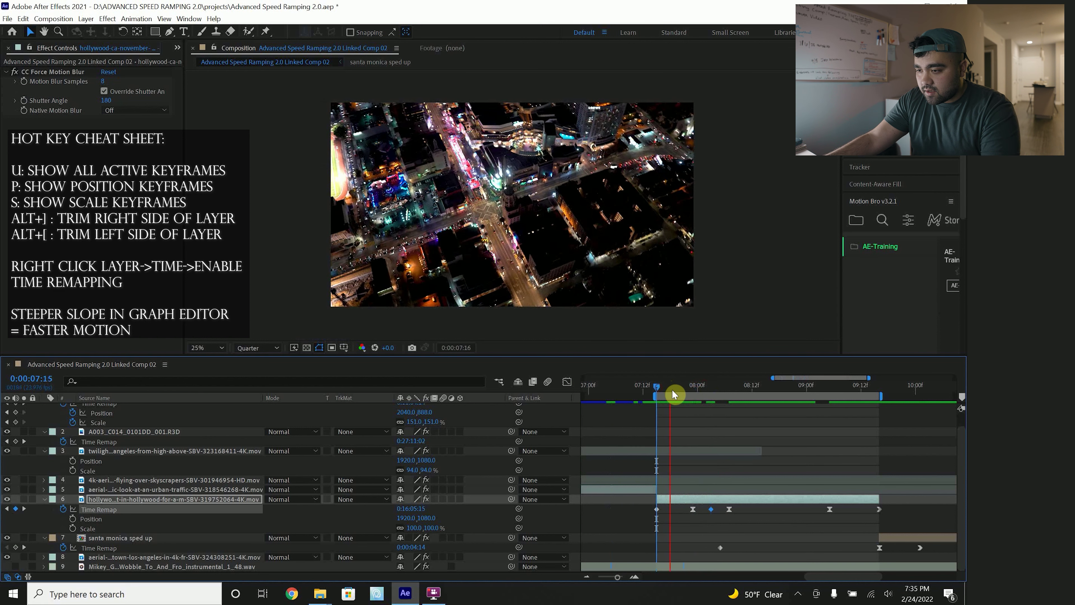
drag(710, 512, 715, 511)
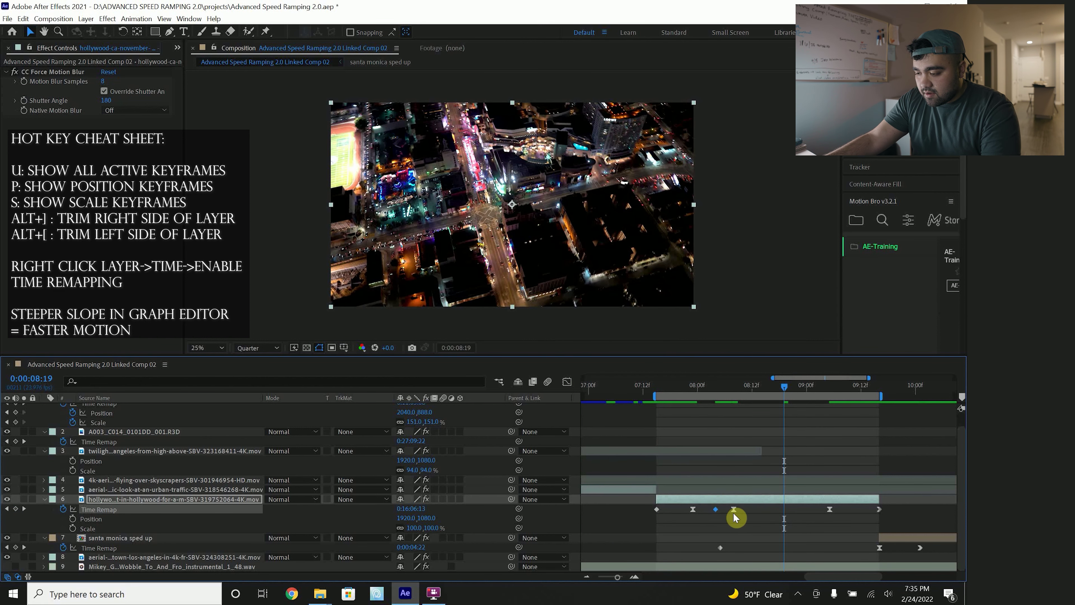
right_click(715, 509)
mouse_move(754, 505)
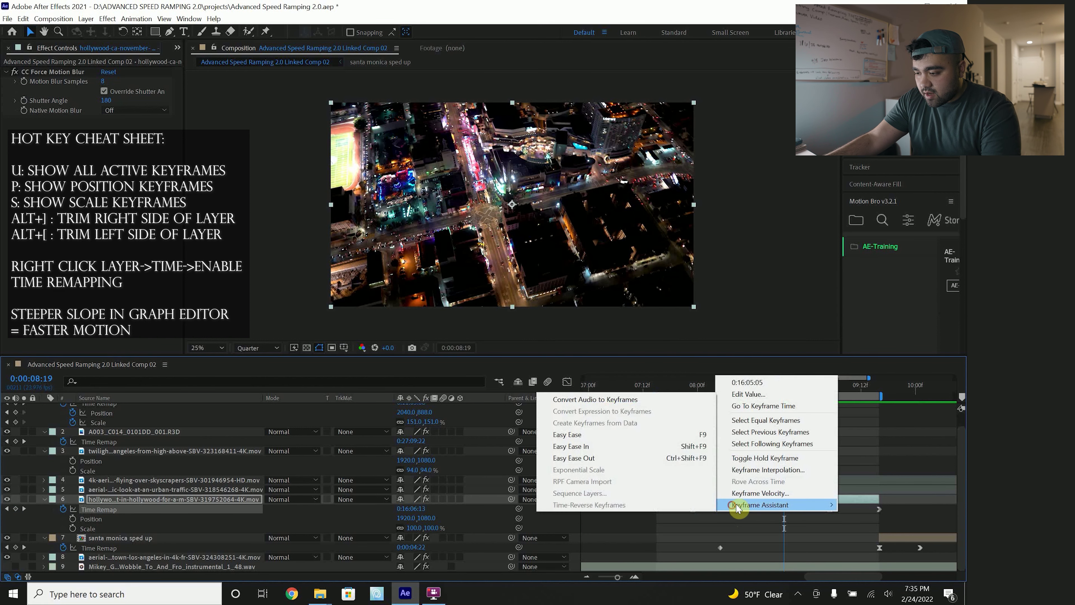
click(603, 434)
key(space)
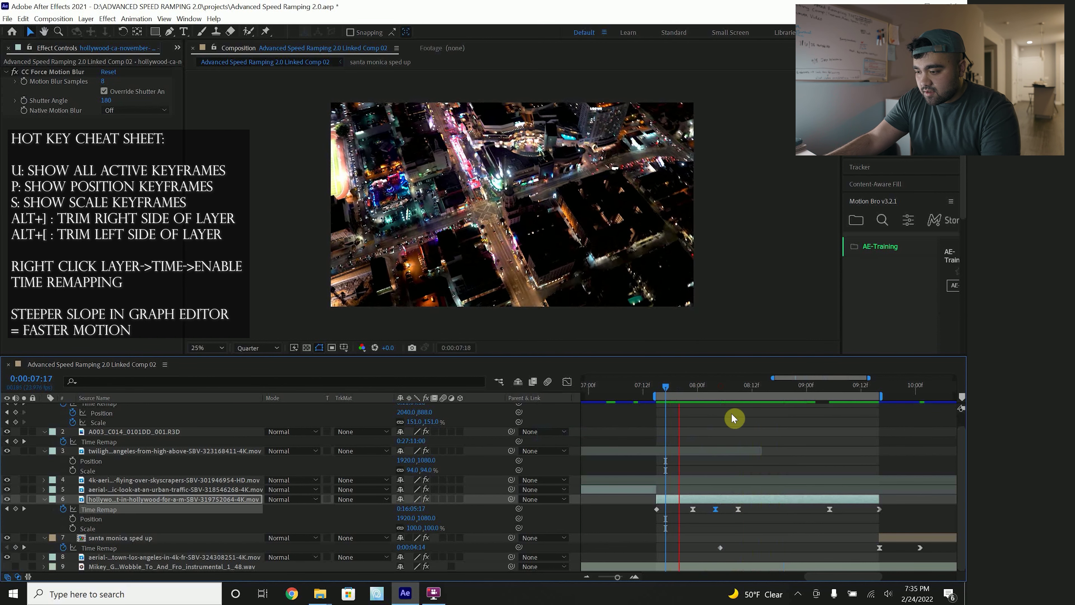
Copy layer 6's third visible Time Remap keyframe to just before 0:00:08:15 and preview the back-and-forth motion.
key(space)
drag(753, 514, 712, 504)
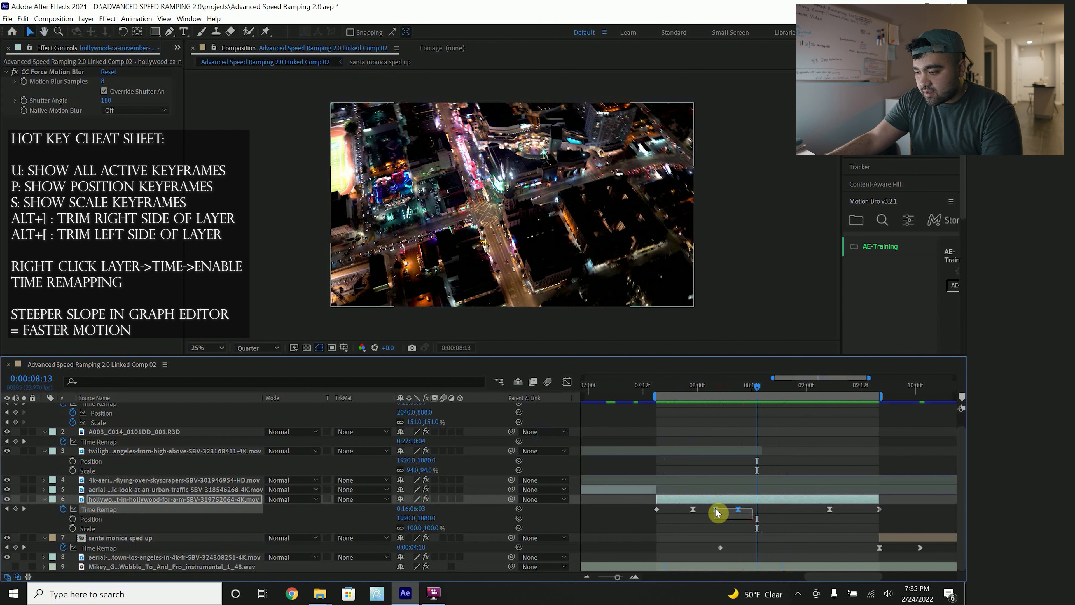
click(733, 518)
click(716, 510)
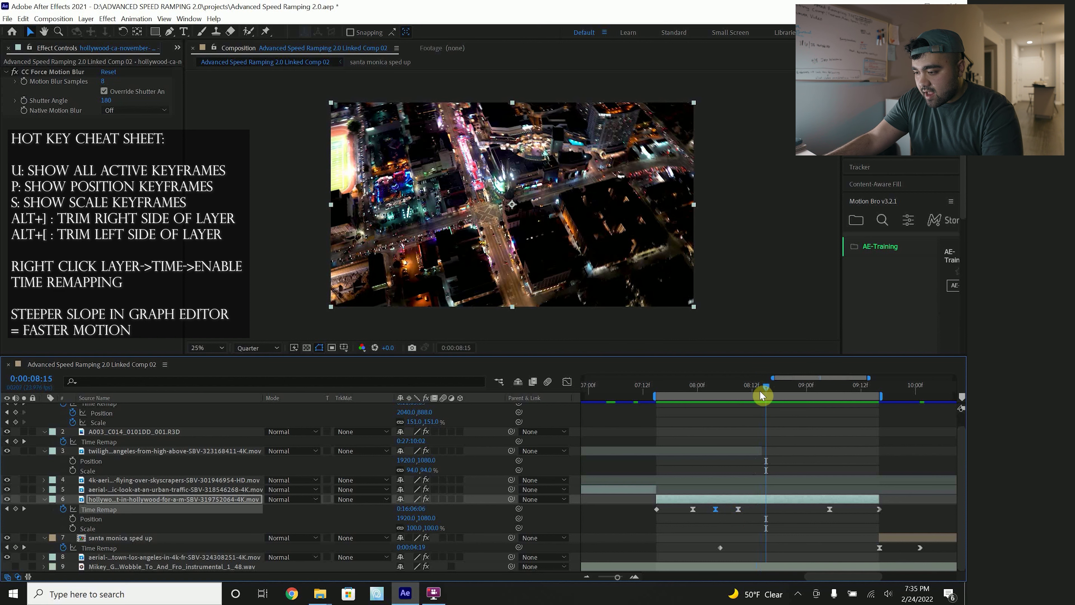
key(ctrl+c)
key(ctrl+v)
mouse_move(758, 391)
mouse_down()
mouse_move(693, 394)
mouse_move(756, 394)
mouse_up()
key(space)
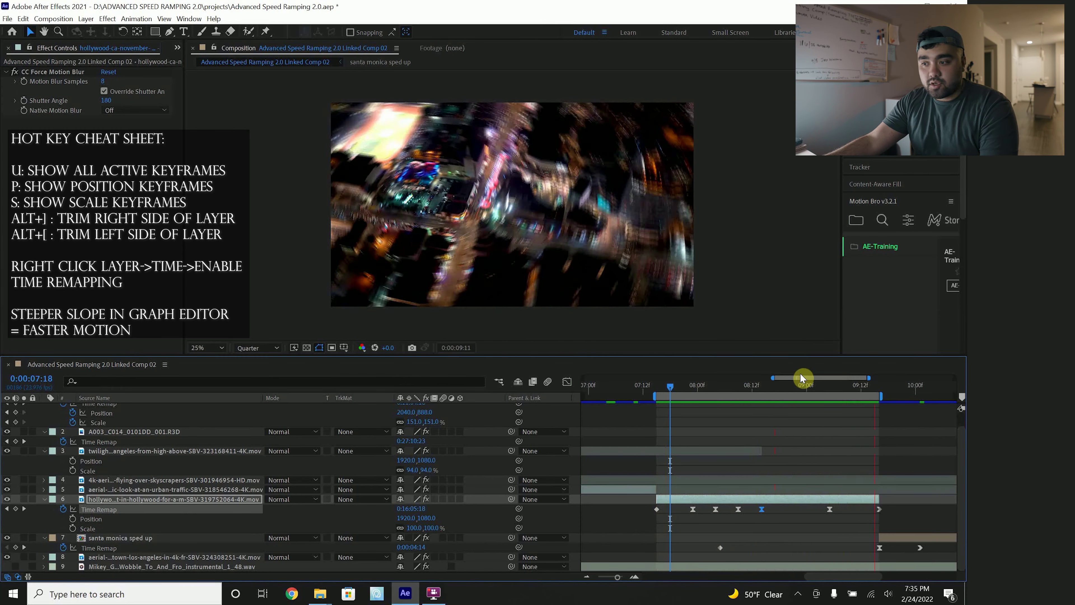
Extend the work area to the end of the santa monica clip, enable the music layer's audio, and preview from 0:00:07:15.
key(minus)
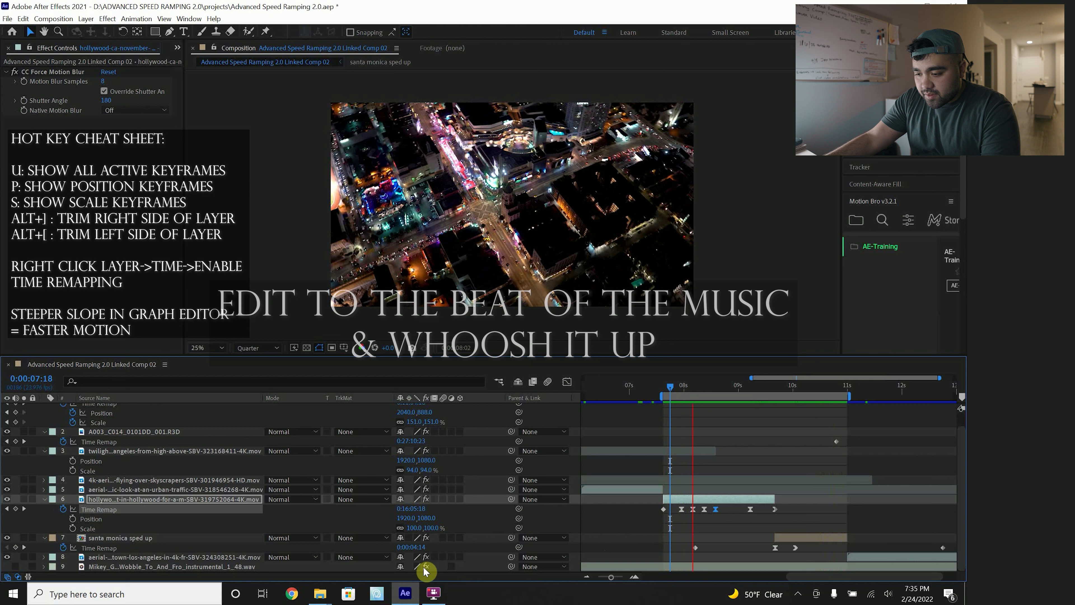
key(space)
click(14, 562)
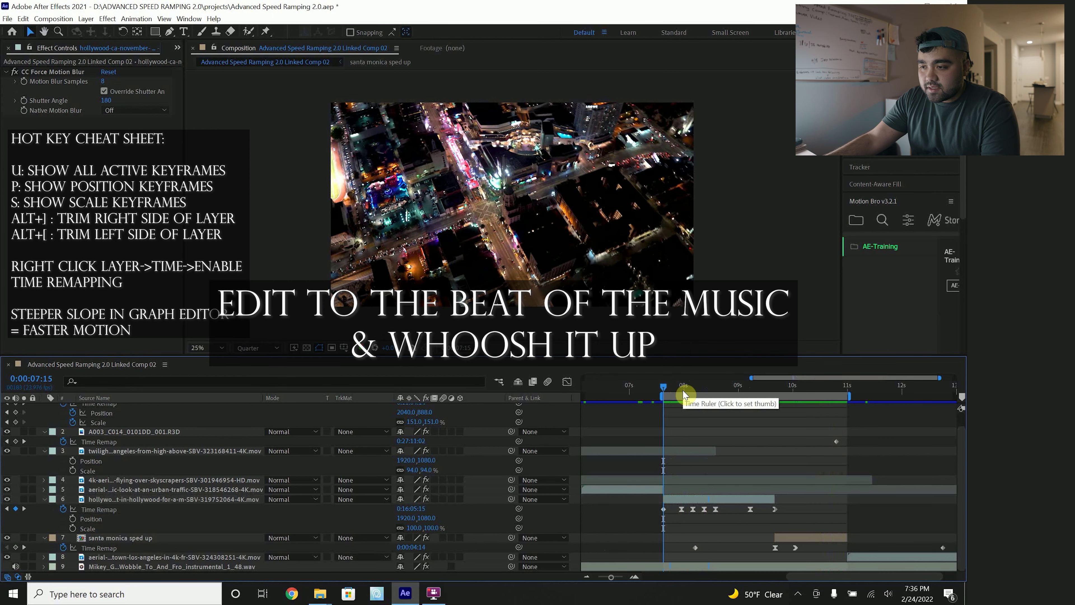
key(space)
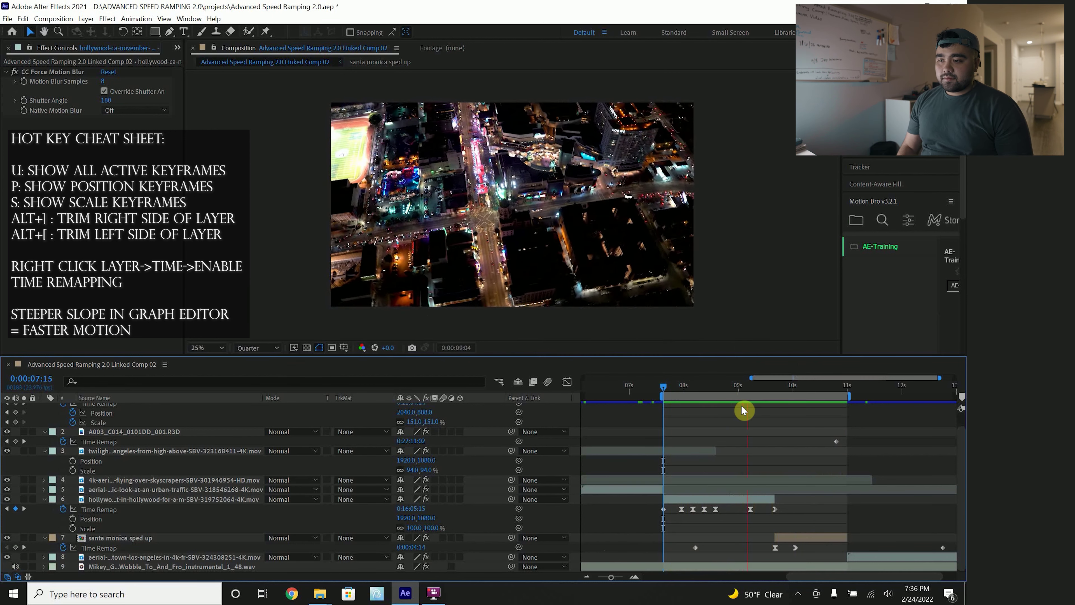
key(space)
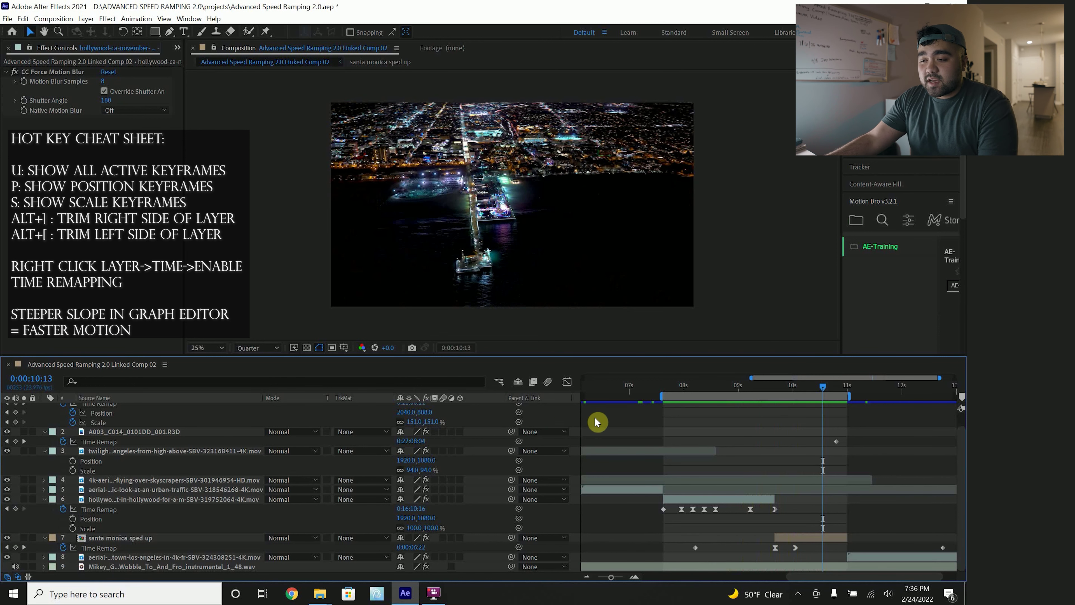
Add SOUNDSCRATE-GhostlyWhoosh.wav from File Explorer's soundcrate wooshes folder above the hollywood layer, starting shortly before 0:00:09:03.
click(394, 185)
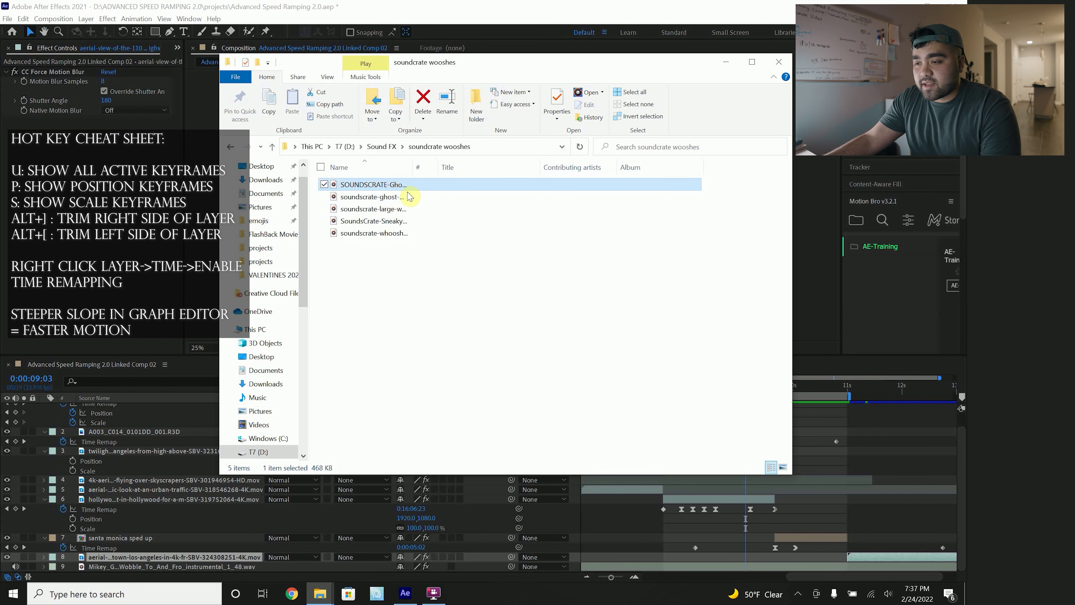
drag(396, 184, 775, 527)
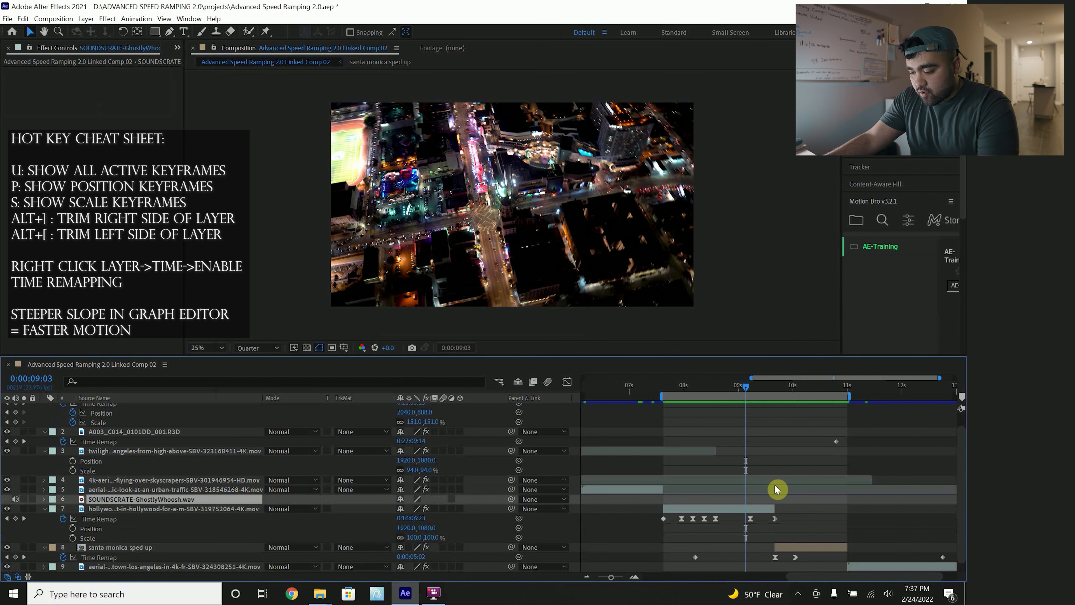
key([)
drag(797, 498, 781, 497)
Show the whoosh layer's waveform, align its peak with the cut to the santa monica clip, and go to 0:00:08:15.
key(l)
key(l)
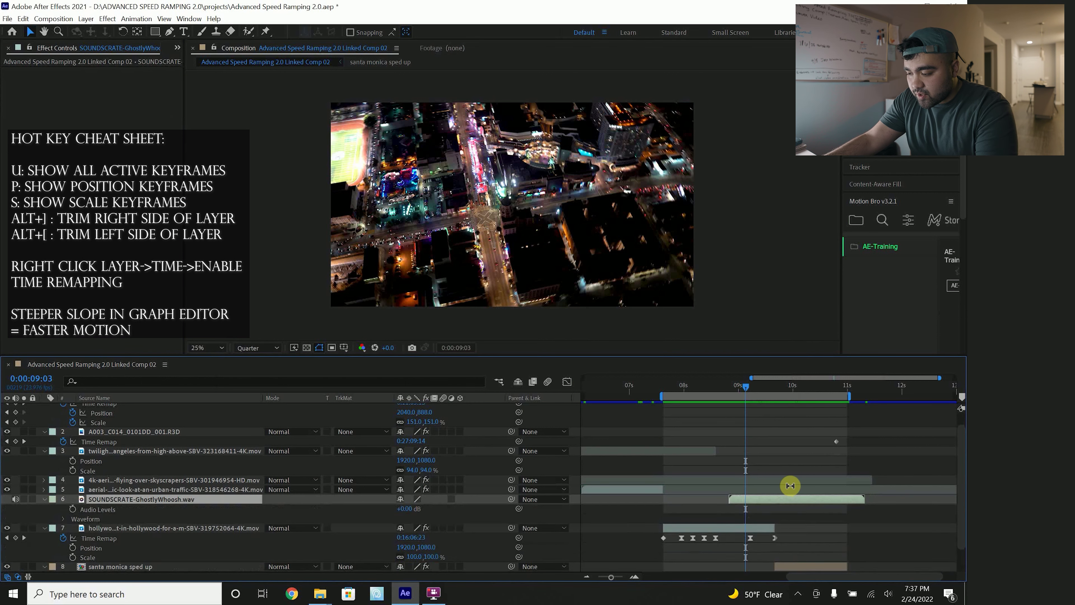
key(l)
key(l)
drag(763, 445, 786, 443)
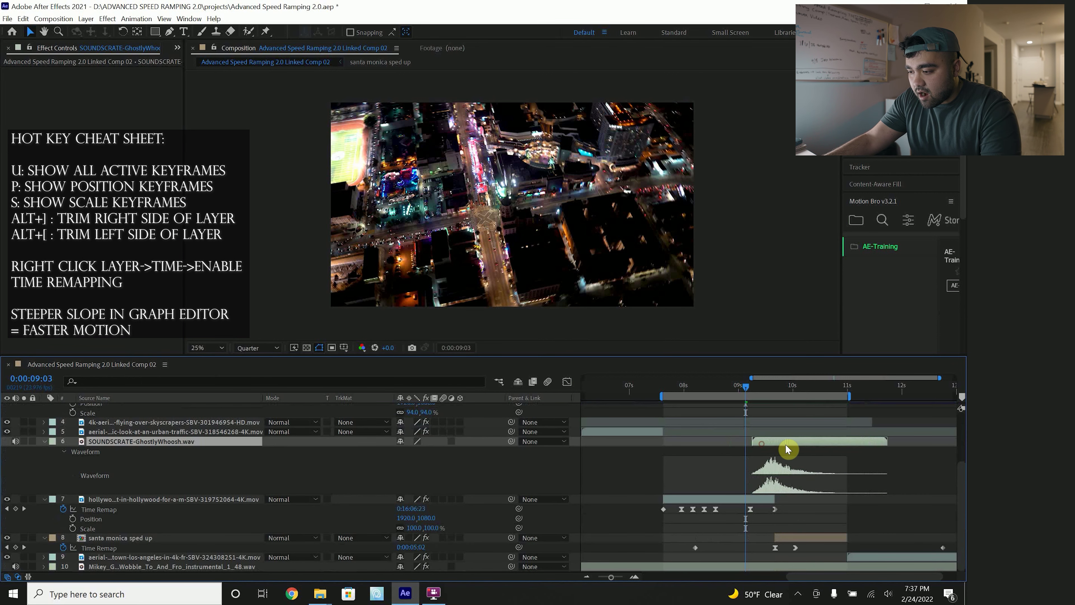
click(719, 387)
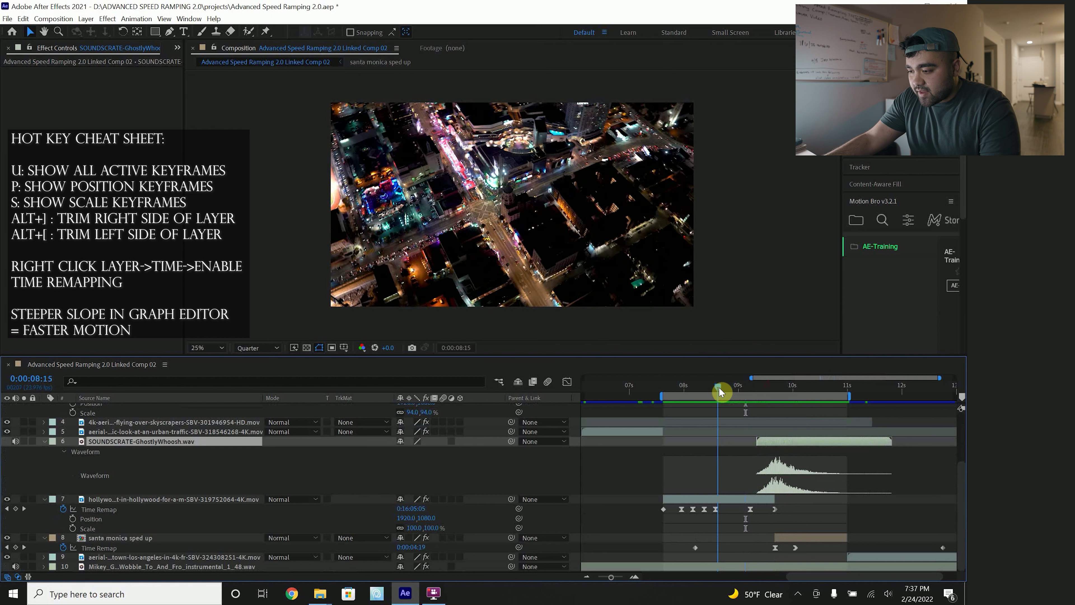
Preview the transition with its whoosh from 0:00:08:15 and from 0:00:07:16, and delete the SOUNDSCRATE-GhostlyWhoosh.wav layer.
key(space)
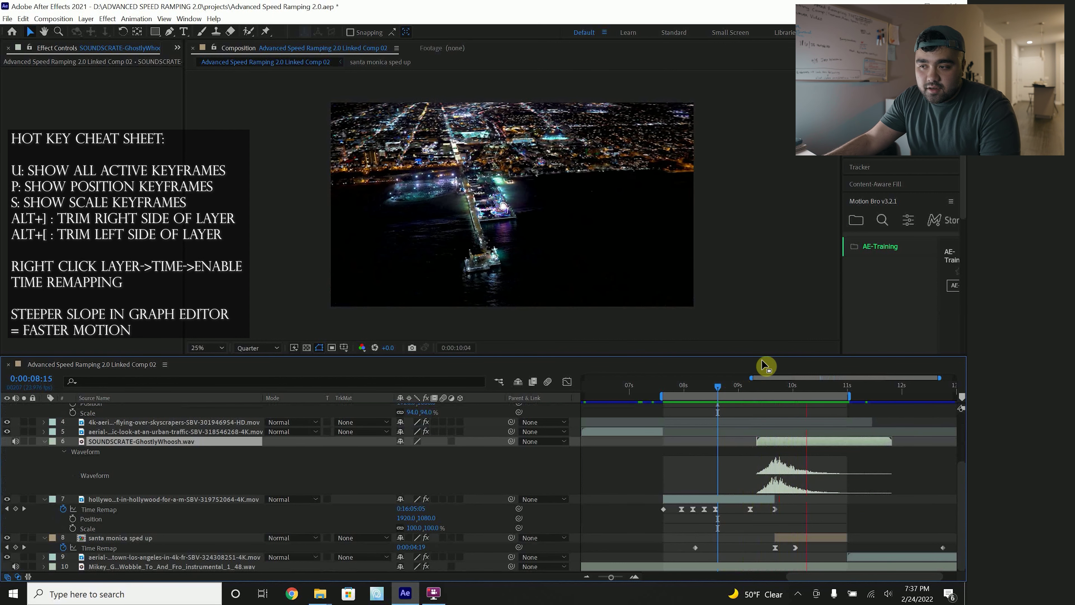
key(space)
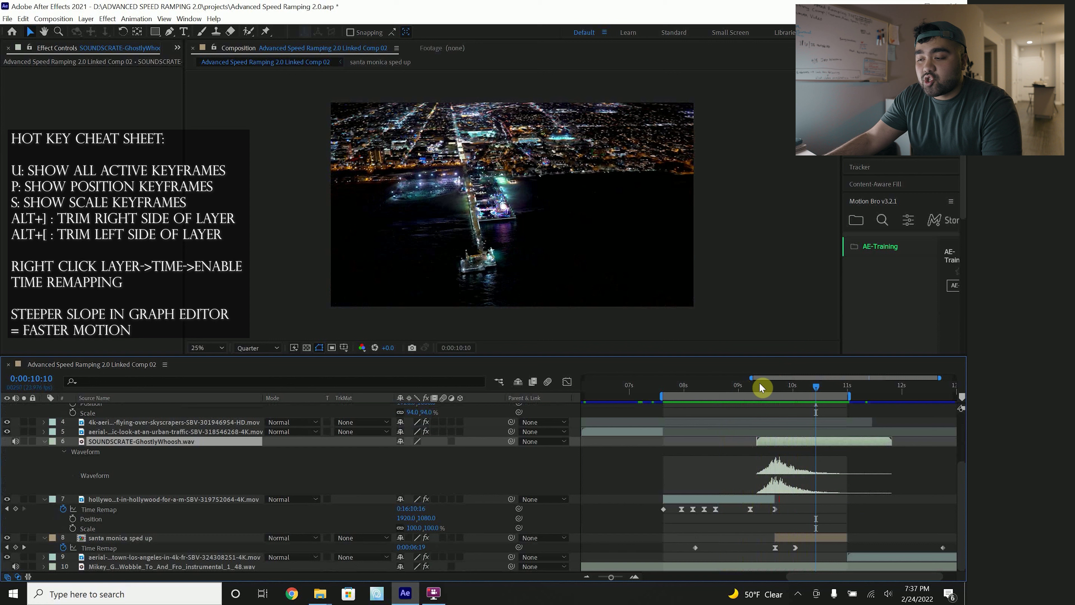
click(666, 386)
key(space)
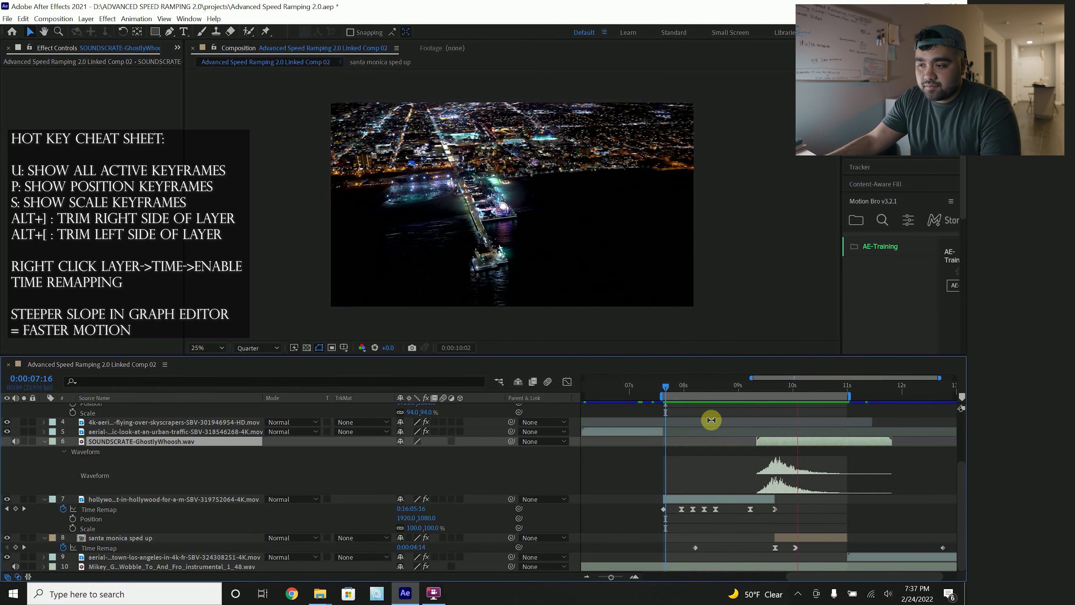
key(space)
key(Delete)
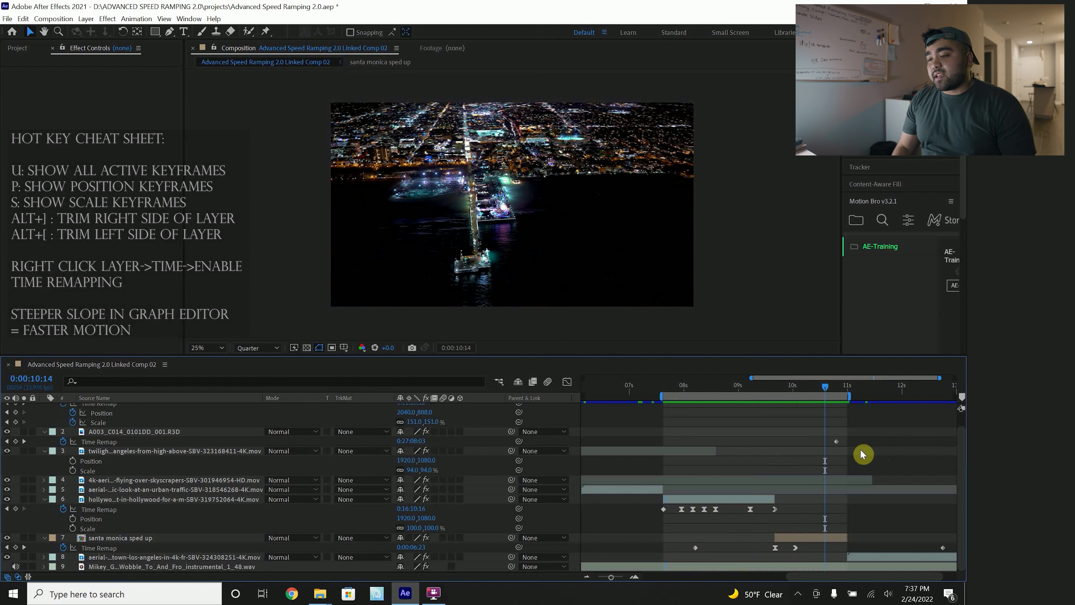
Start the work area at 0:00:11:00, where the downtown los angeles clip begins.
click(849, 394)
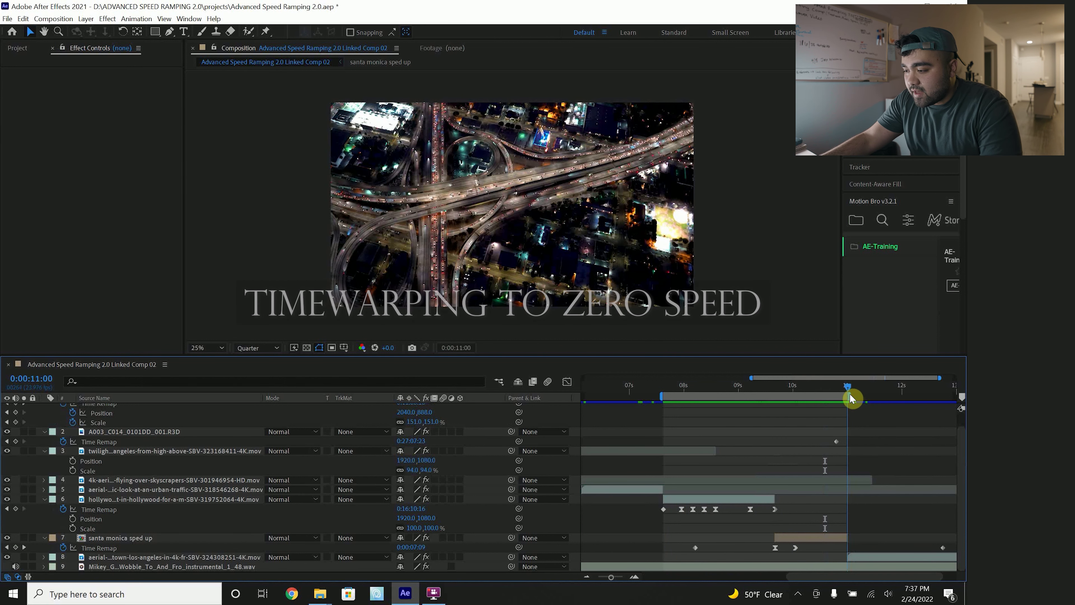
key(b)
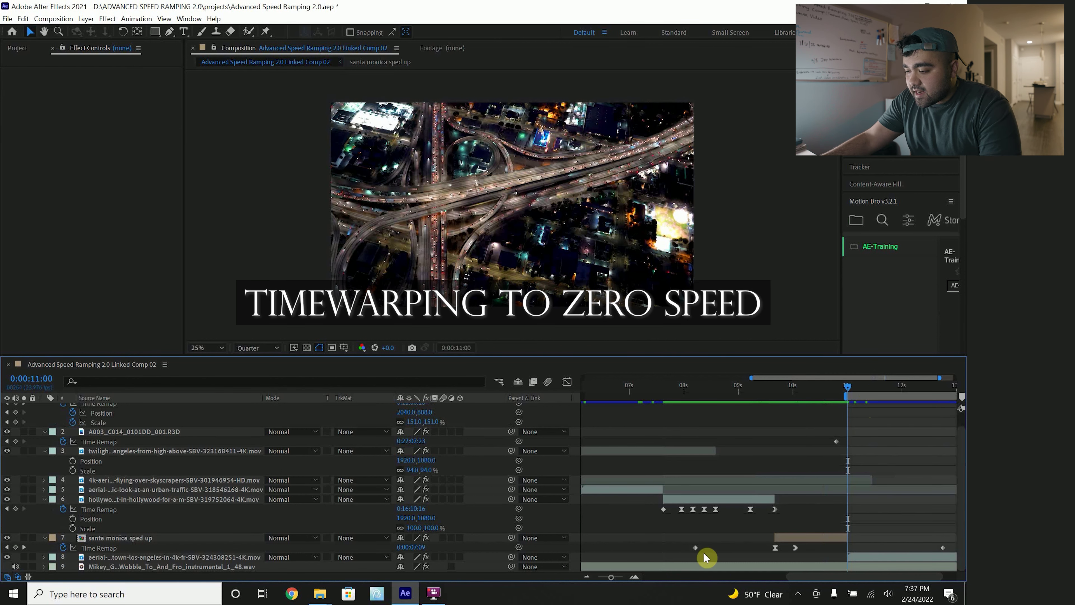
drag(828, 576, 851, 577)
Find the Timewarp effect and apply it to the aerial downtown los angeles clip on layer 8.
click(926, 558)
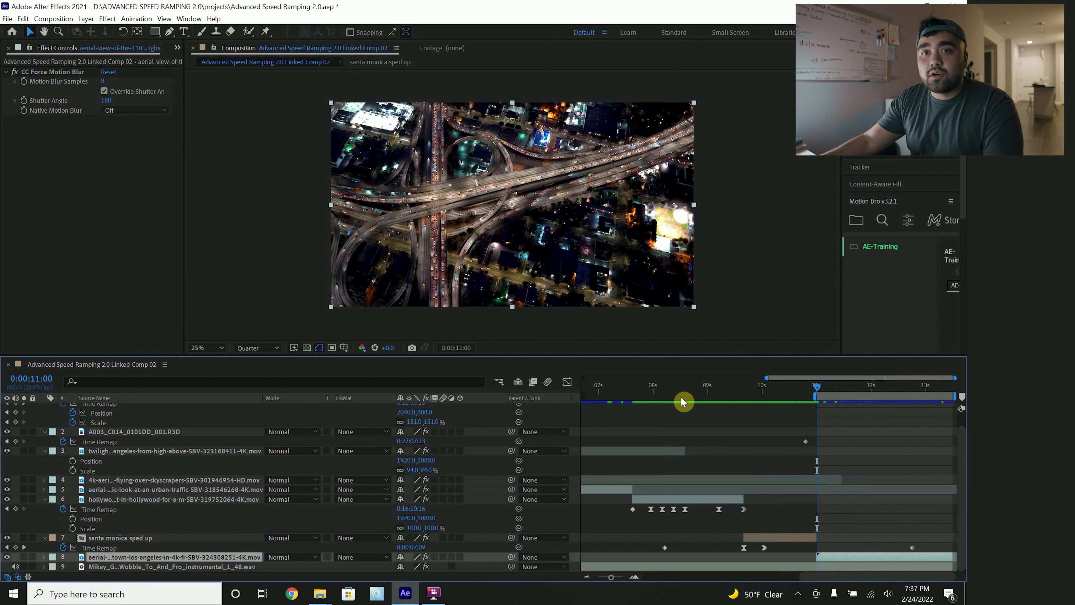
click(870, 99)
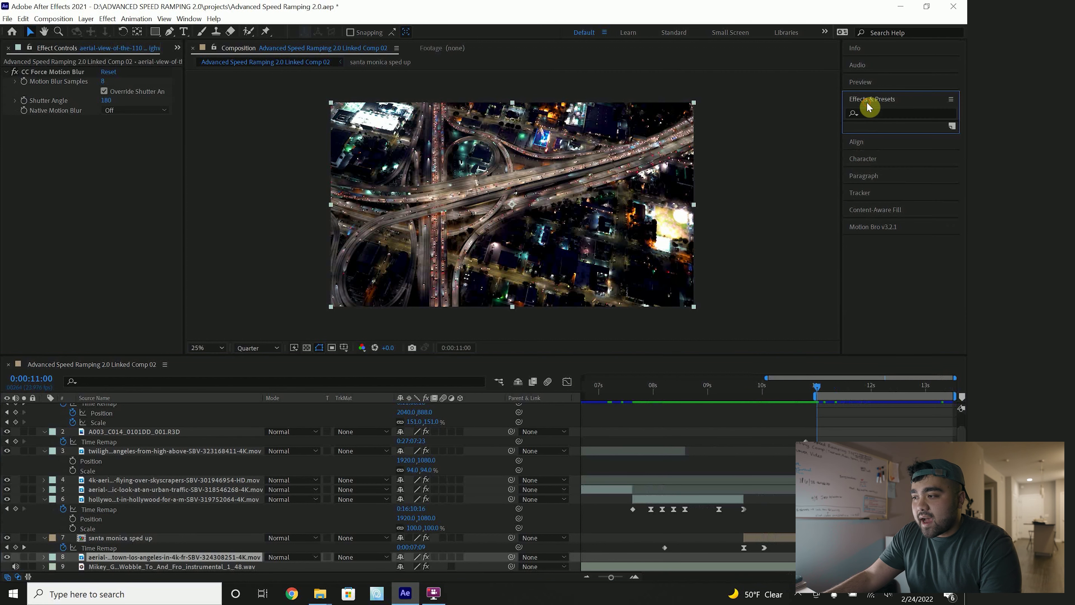
click(879, 113)
text(timewarp)
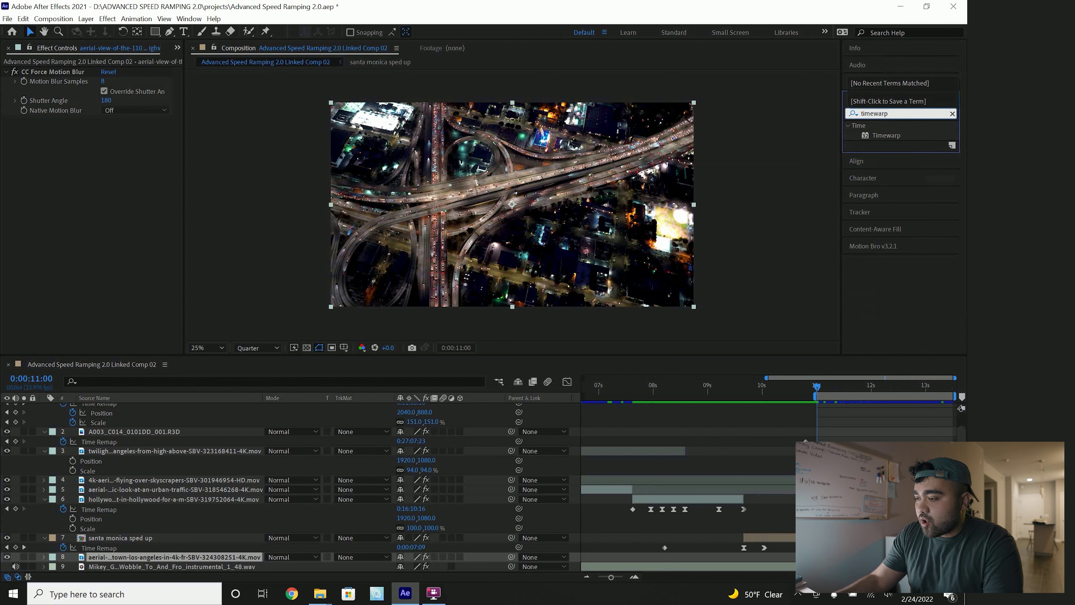
drag(886, 135, 845, 557)
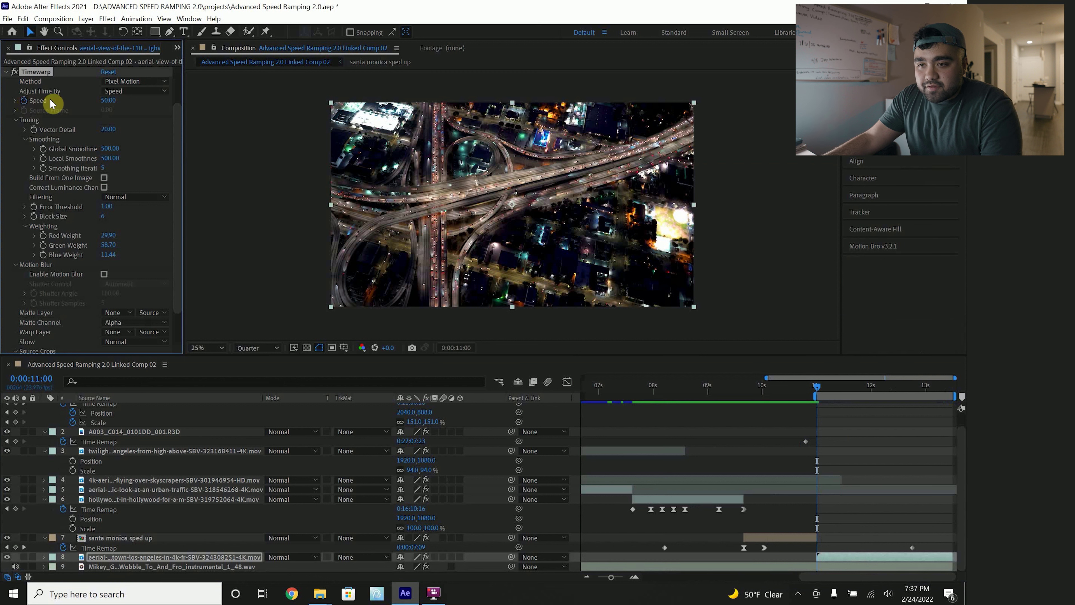
Keyframe layer 8's Timewarp Speed from 543 at 0:00:11:00 down to 1 at 0:00:13:11.
drag(109, 101, 308, 103)
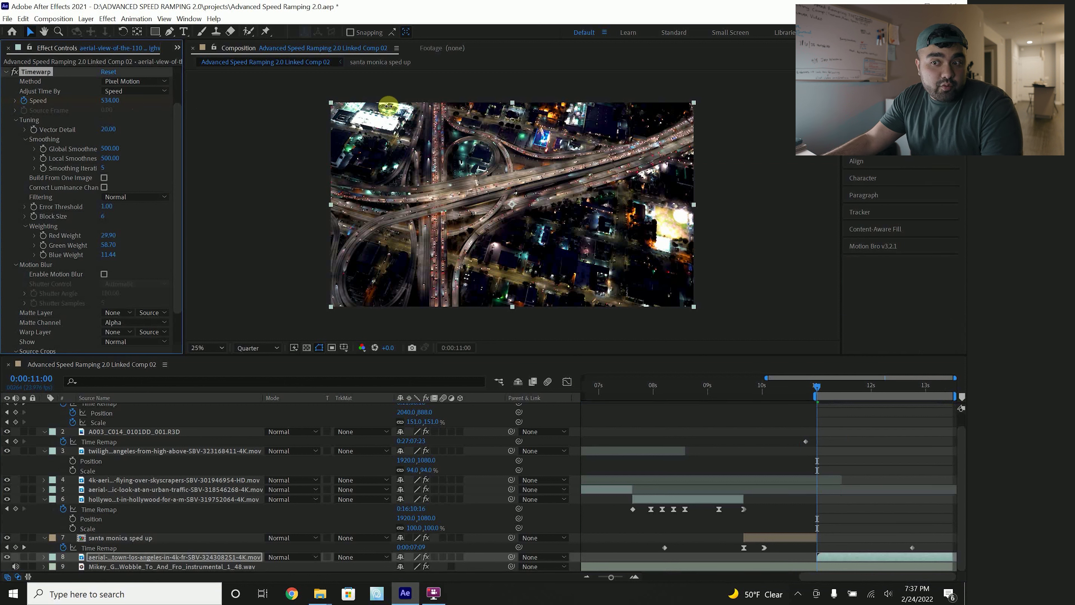
drag(931, 384, 958, 387)
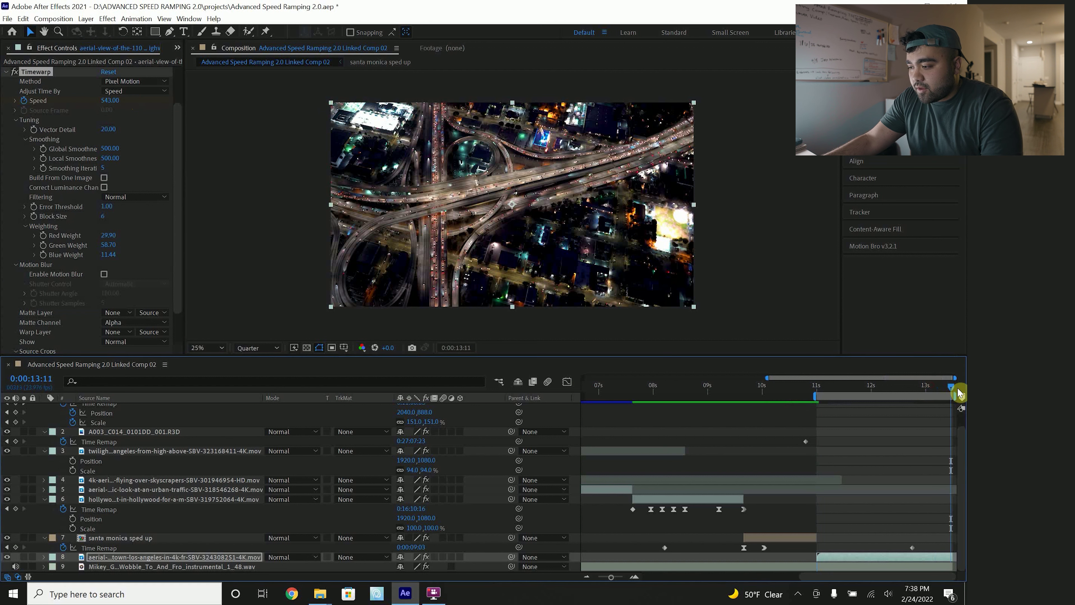
click(110, 101)
text(1)
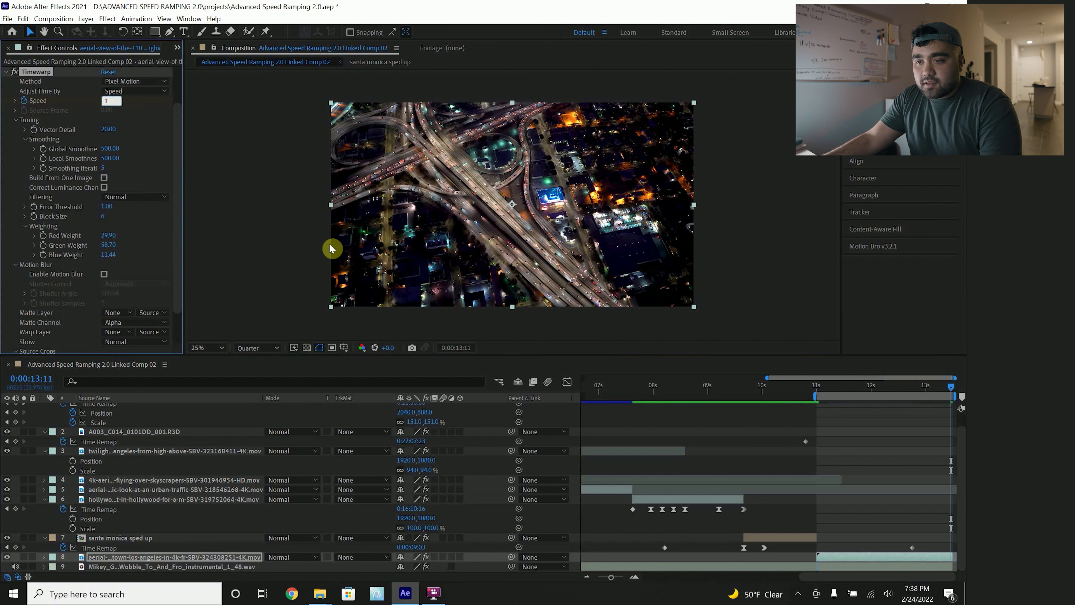
key(Return)
Solo layer 8 and preview its Timewarp slowdown from 0:00:11:00.
click(820, 385)
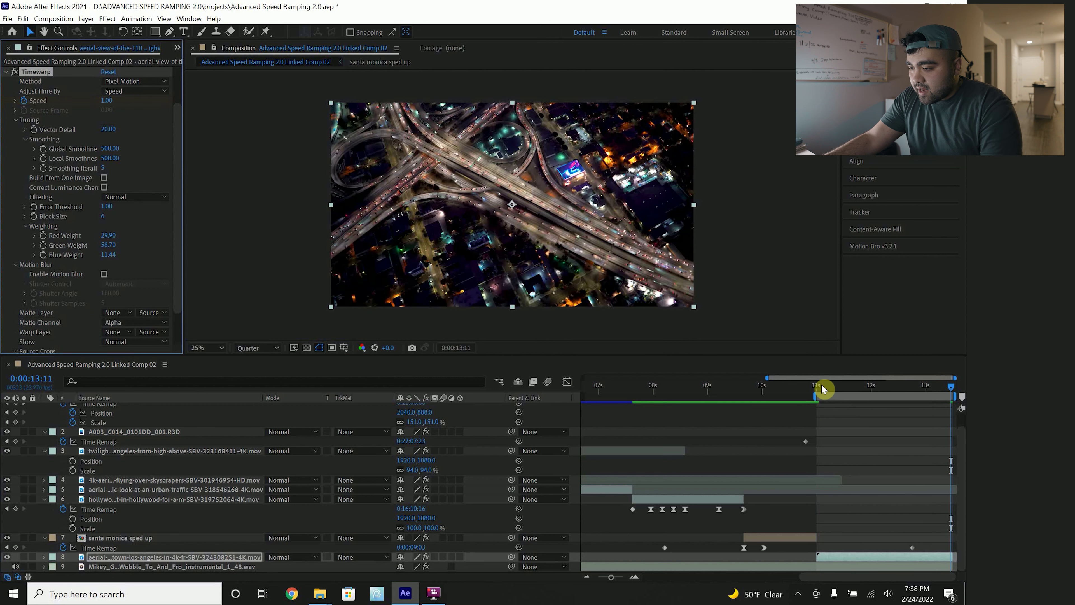
key(ctrl+z)
key(space)
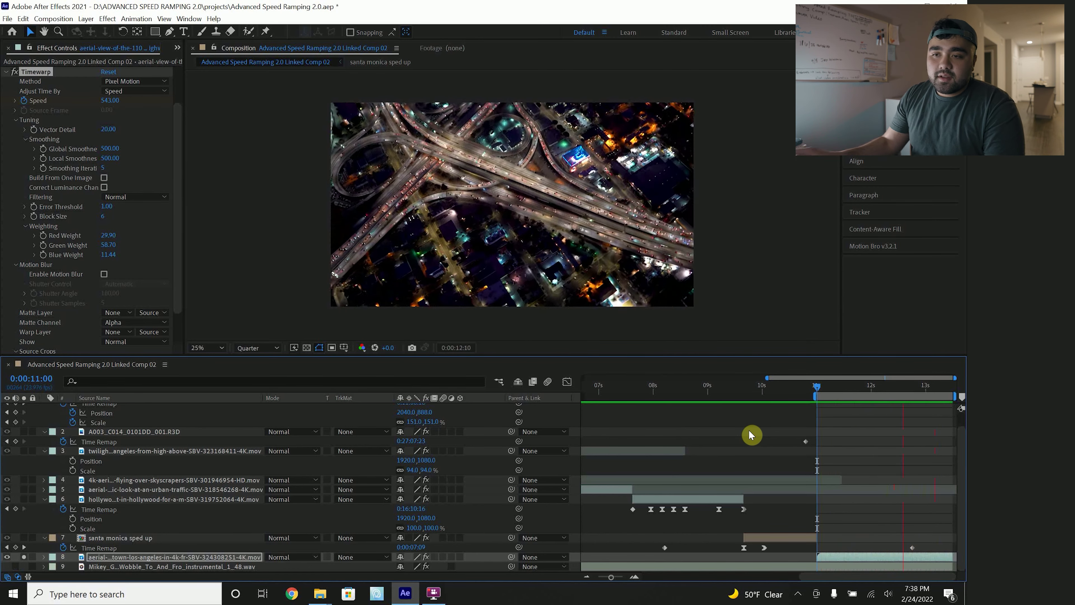
key(space)
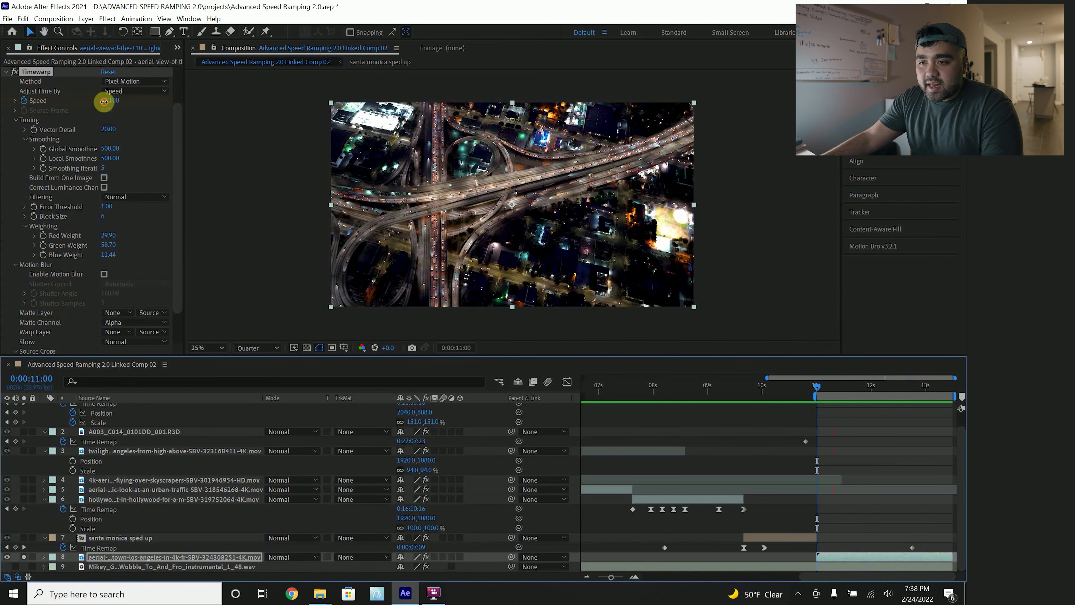
Raise layer 8's Timewarp Speed at 0:00:11:00 to 643 and reveal the layer's keyframed properties in the timeline.
drag(110, 101, 125, 104)
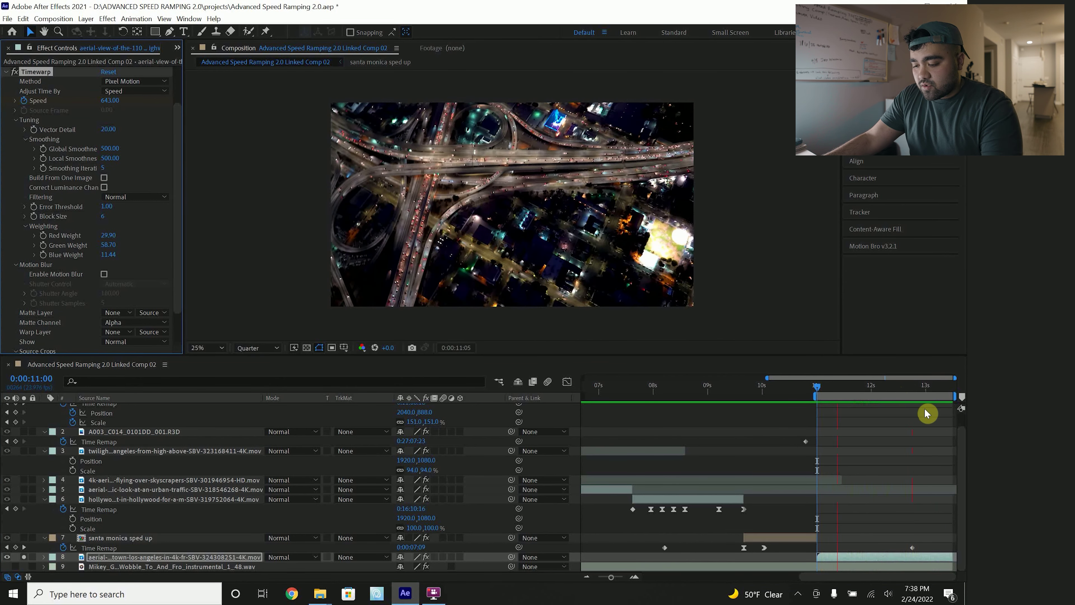
key(u)
scroll(930, 546, down, 1)
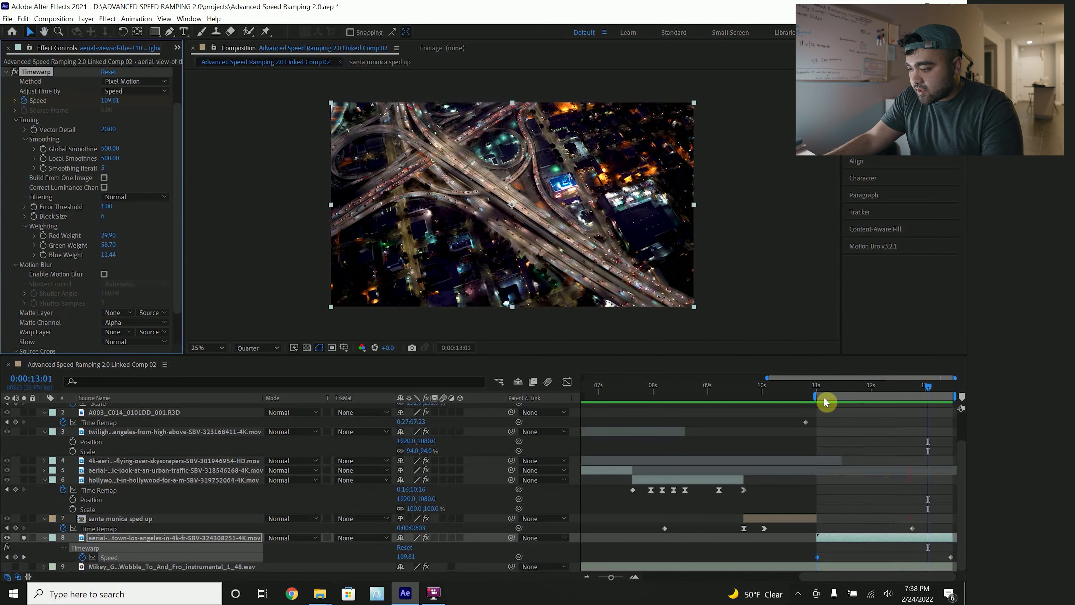
Check the Timewarp Speed keyframes at 0:00:11:00 and 0:00:13:11, and preview the slowdown from 0:00:11:00.
click(819, 390)
click(943, 392)
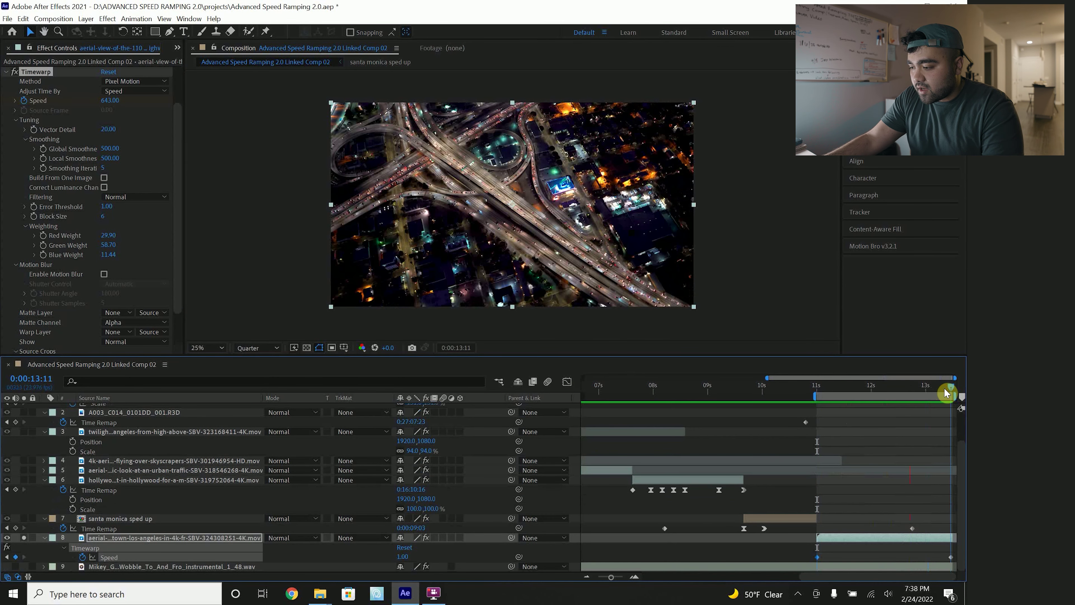
click(821, 389)
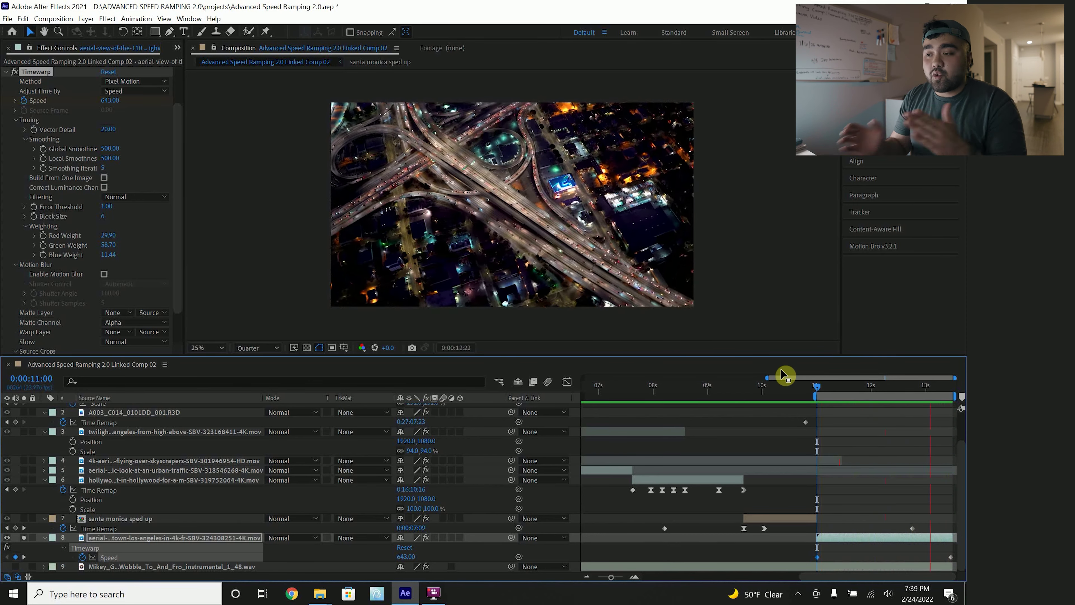
key(space)
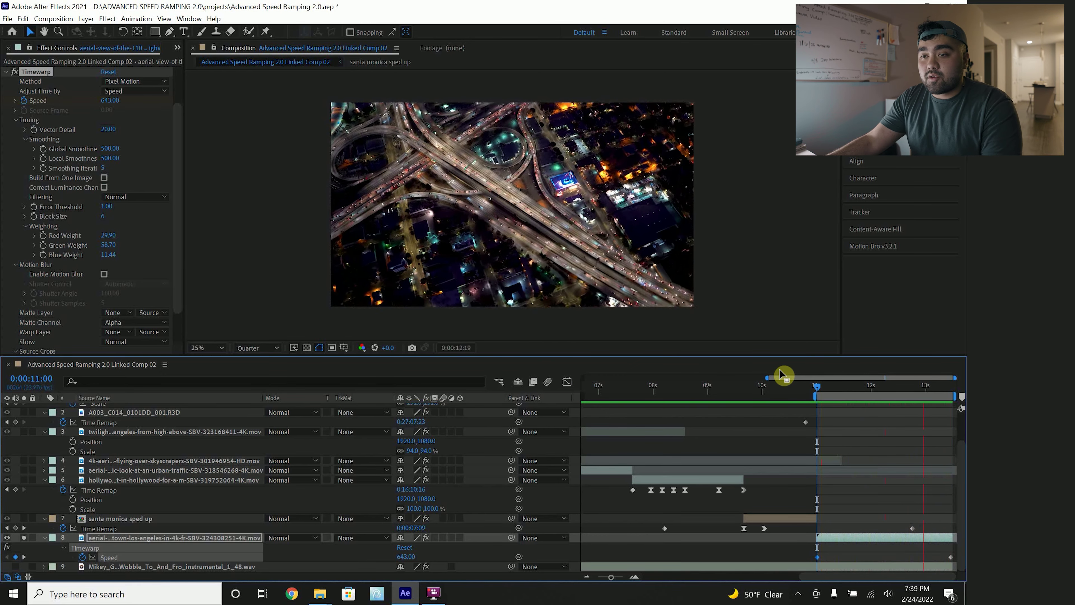